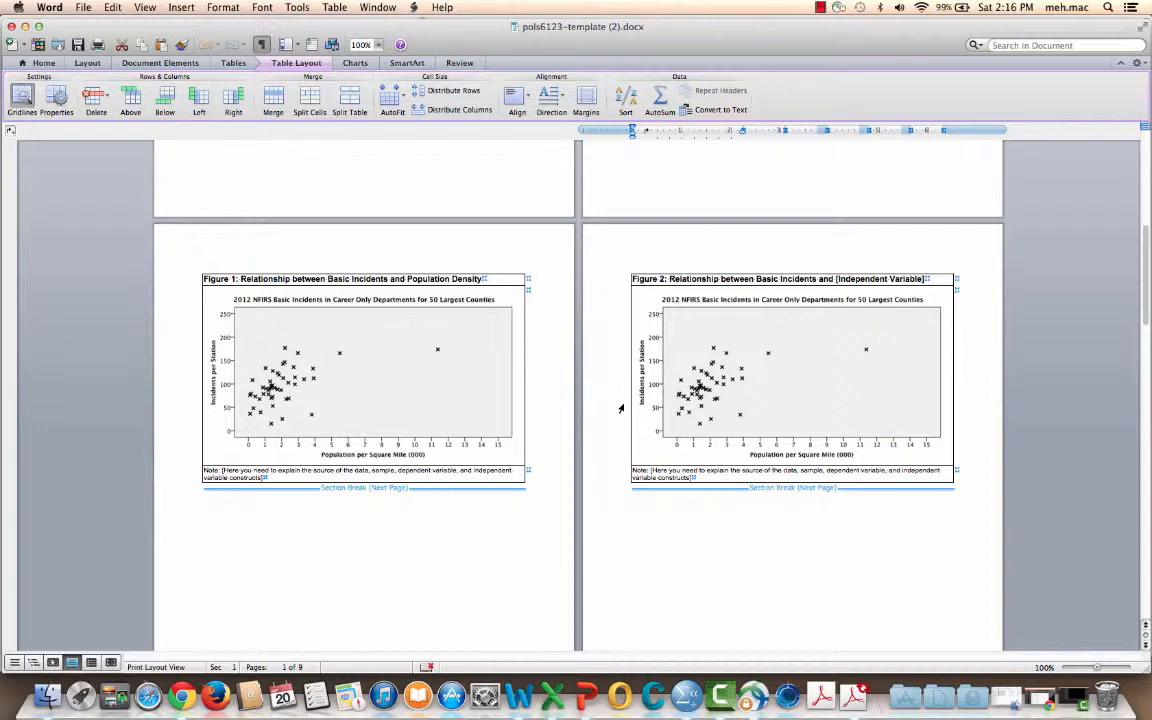
Review the scatterplot figures in the Word template, then minimize it and the output viewer to switch to the SPSS Data Editor
{"action": "scroll", "coordinate": [543, 419], "scroll_direction": "down", "scroll_amount": 10}
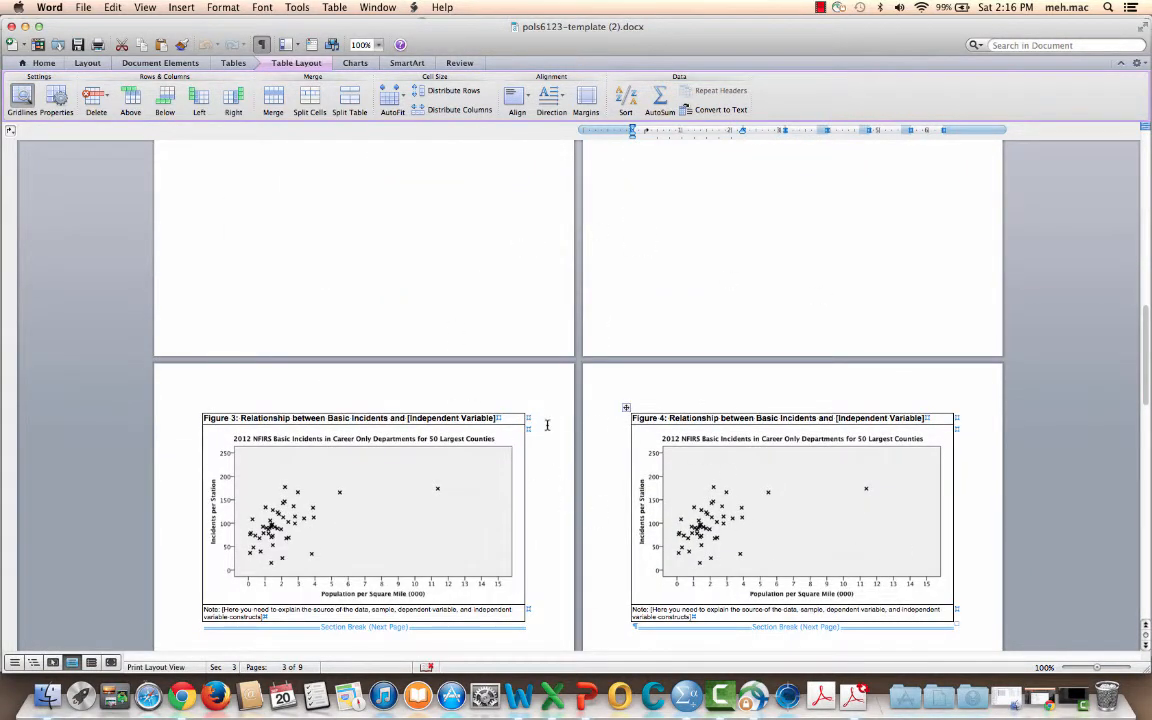
{"action": "scroll", "coordinate": [547, 422], "scroll_direction": "up", "scroll_amount": 10}
{"action": "scroll", "coordinate": [547, 422], "scroll_direction": "down", "scroll_amount": 1}
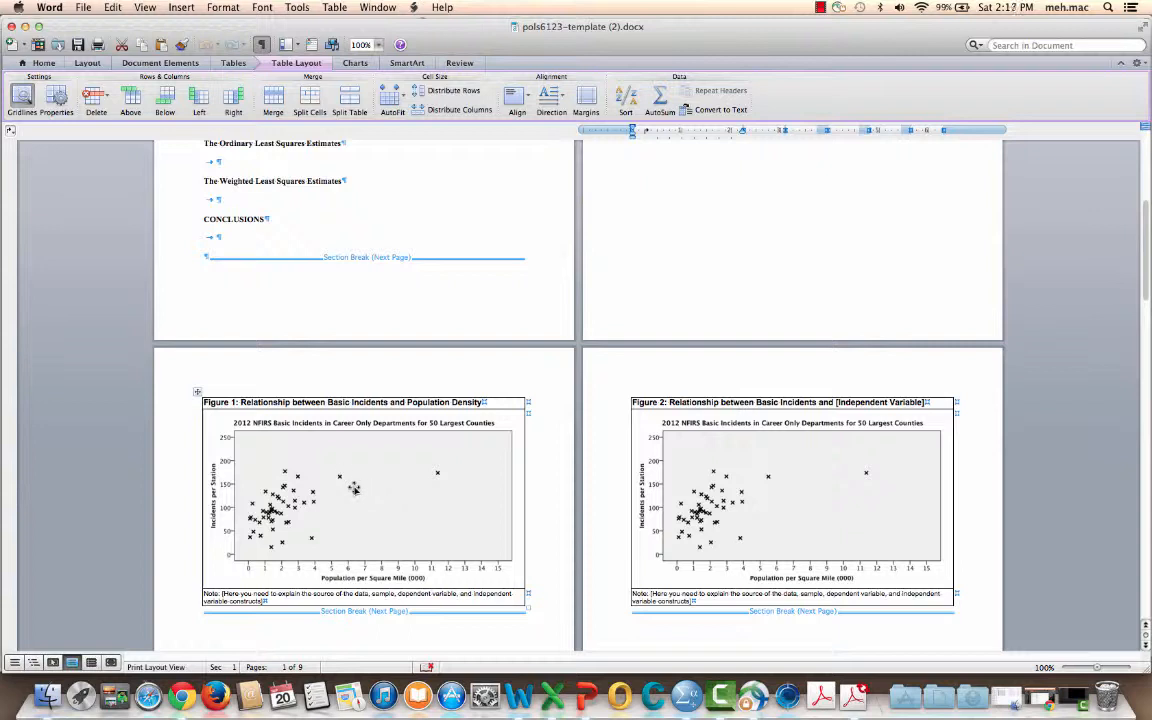
{"action": "left_click", "coordinate": [25, 26]}
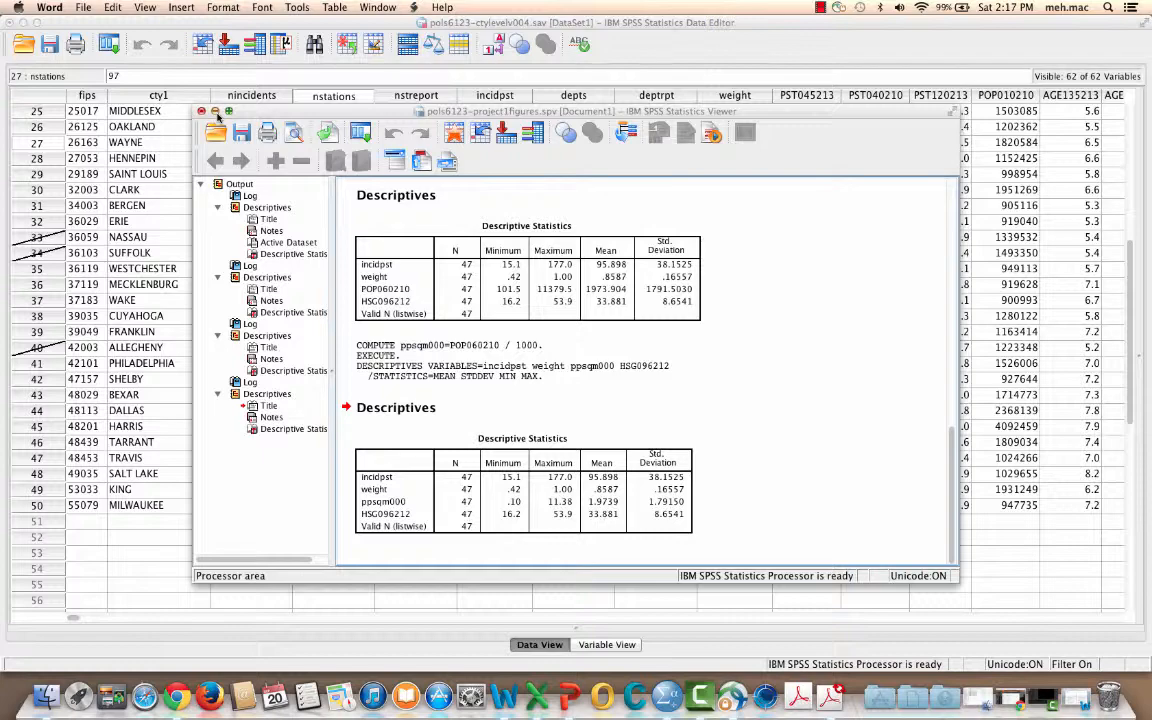
{"action": "left_click", "coordinate": [215, 111]}
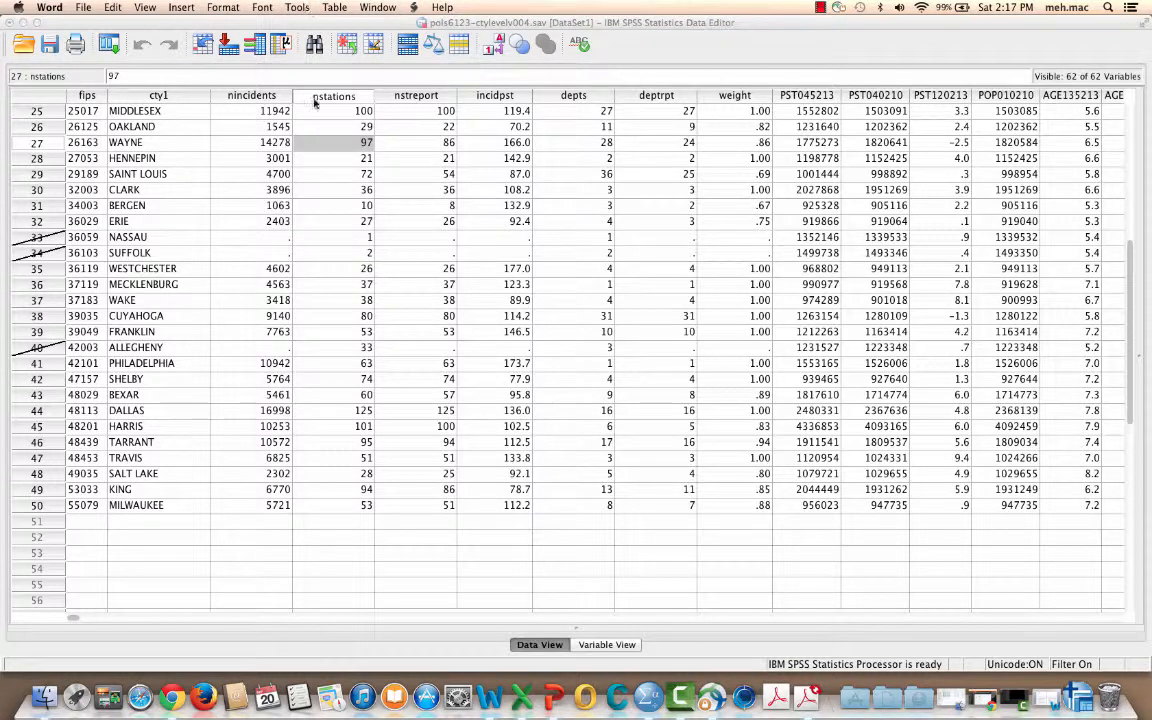
{"action": "left_click", "coordinate": [283, 145]}
{"action": "key", "text": "Down"}
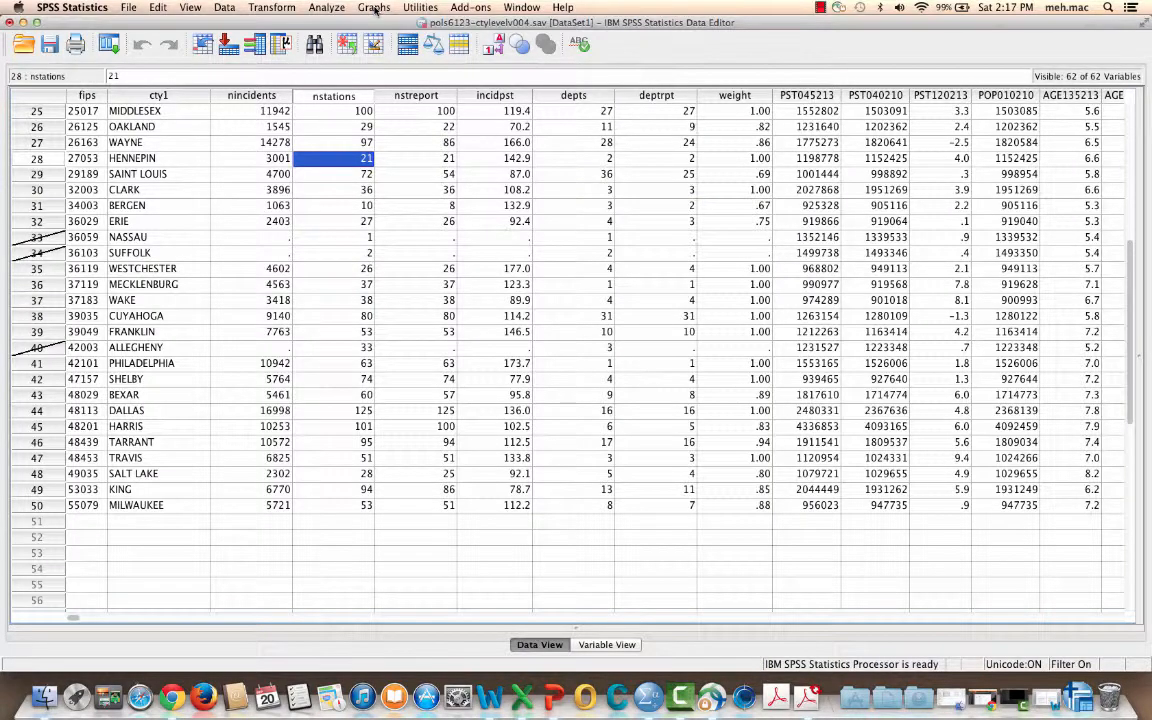
Create a simple scatterplot with incidpst on the Y axis and ppsqm000 on the X axis
{"action": "left_click", "coordinate": [374, 8]}
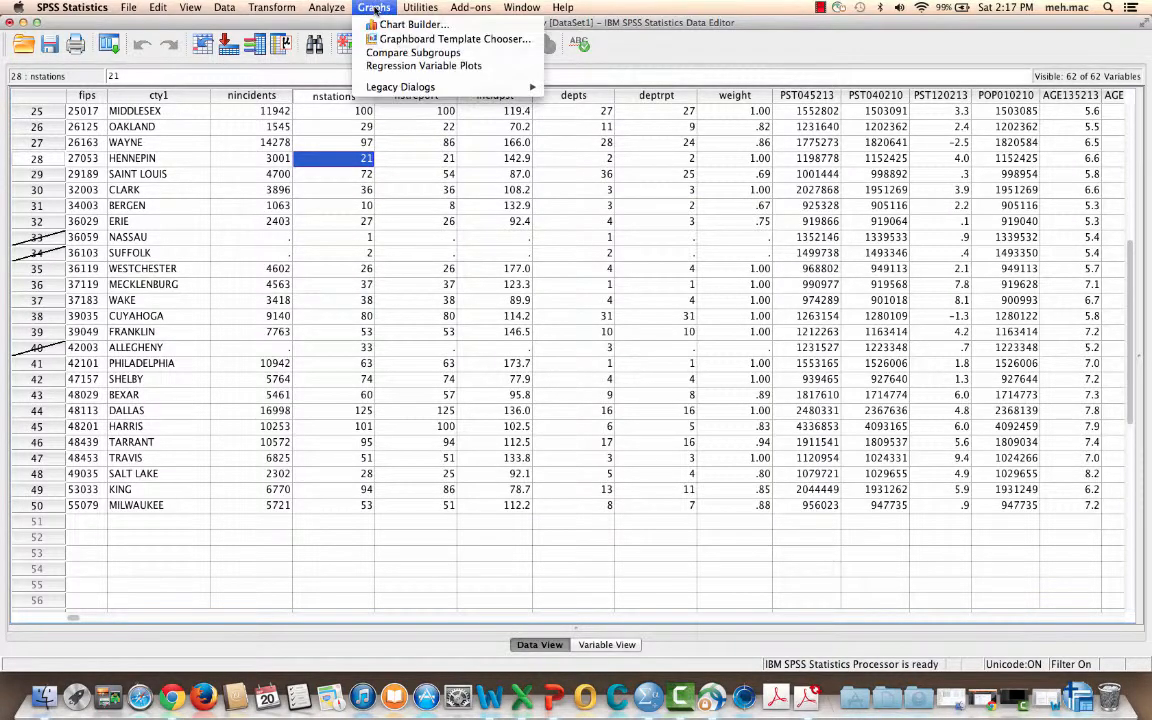
{"action": "mouse_move", "coordinate": [390, 88]}
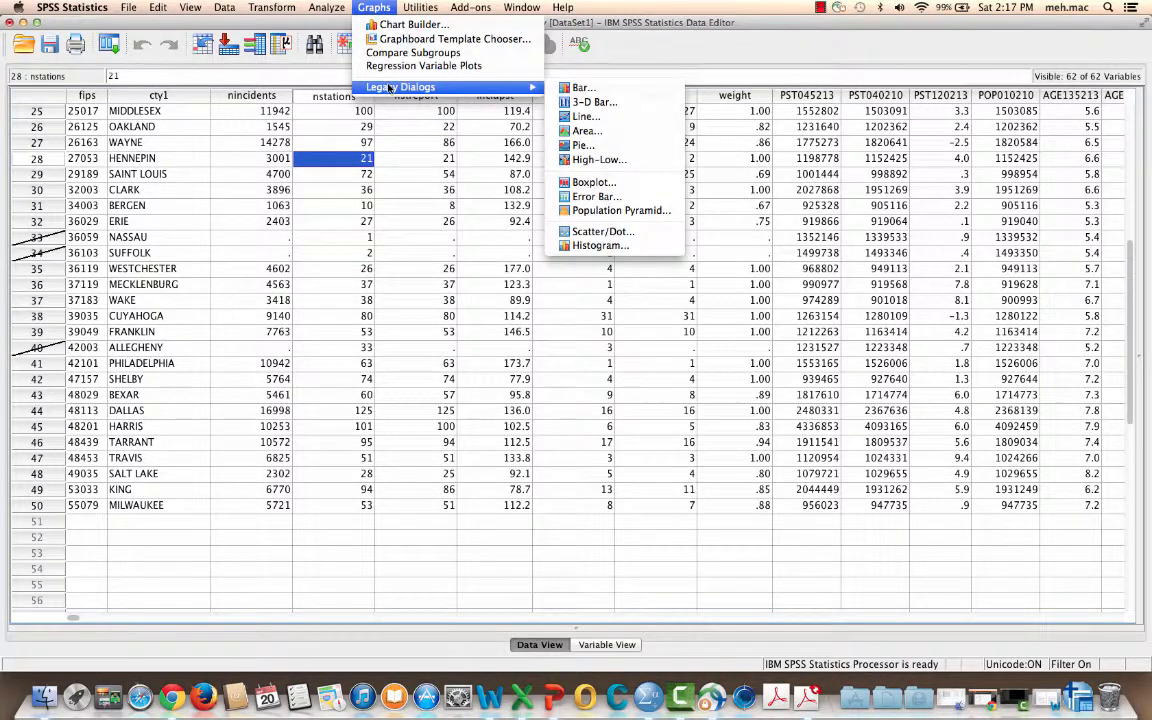
{"action": "left_click", "coordinate": [600, 232]}
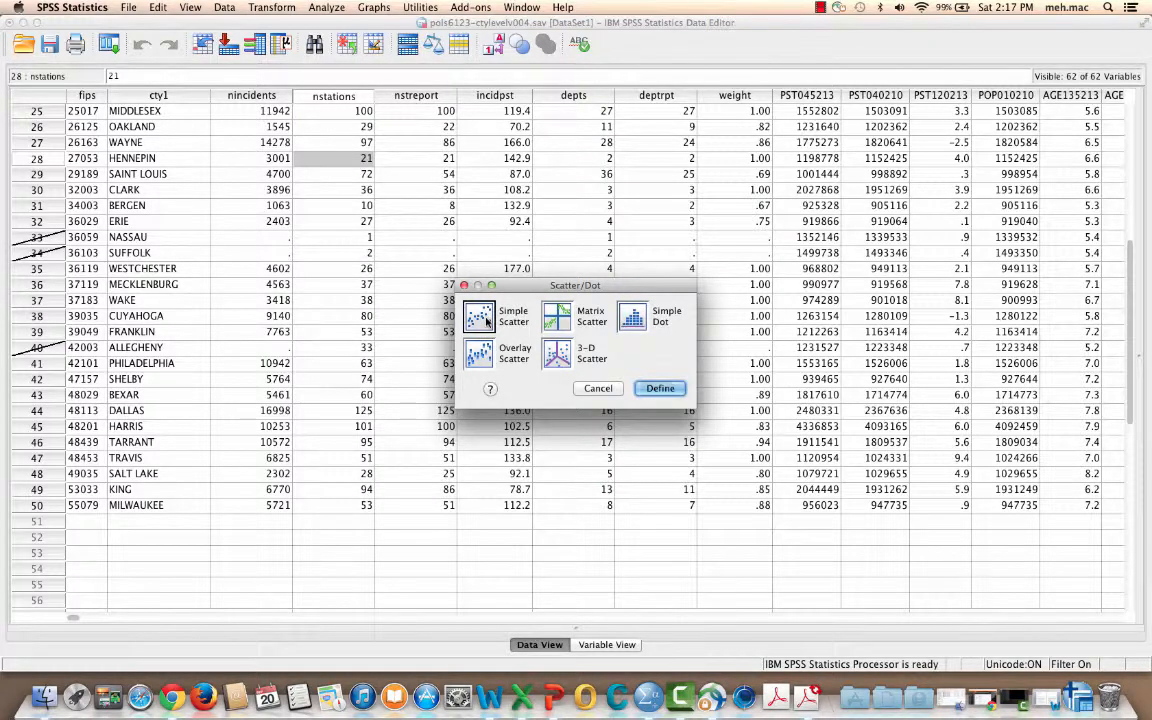
{"action": "key", "text": "Return"}
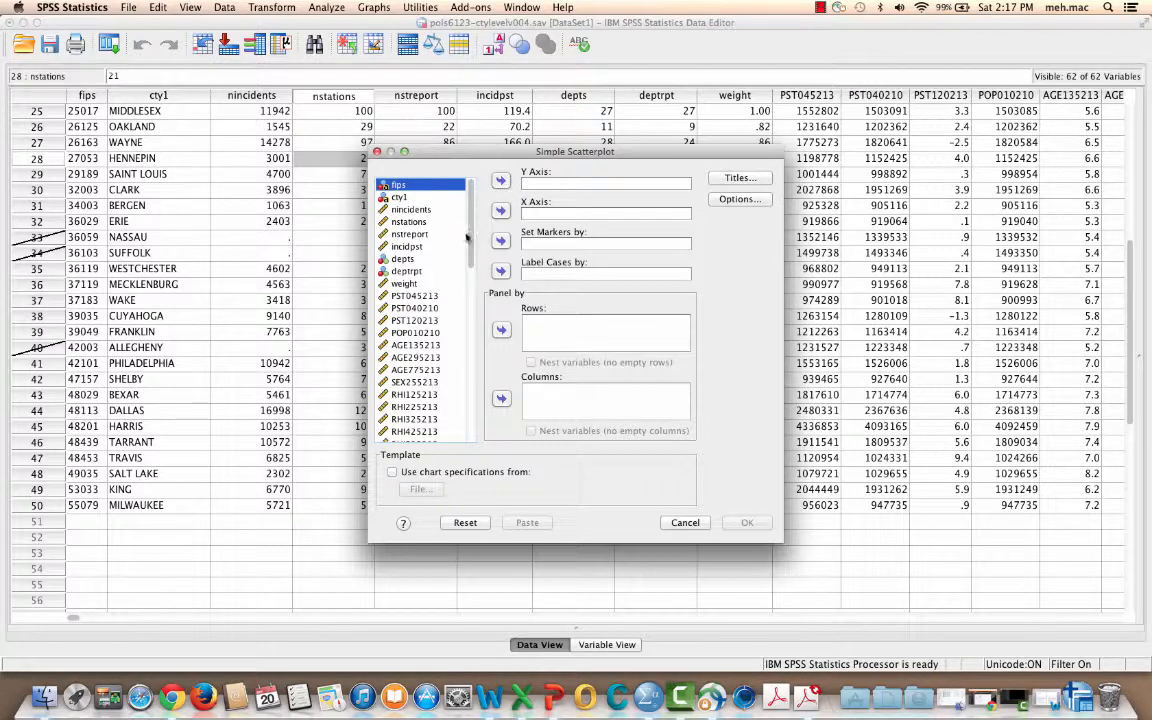
{"action": "left_click", "coordinate": [418, 248]}
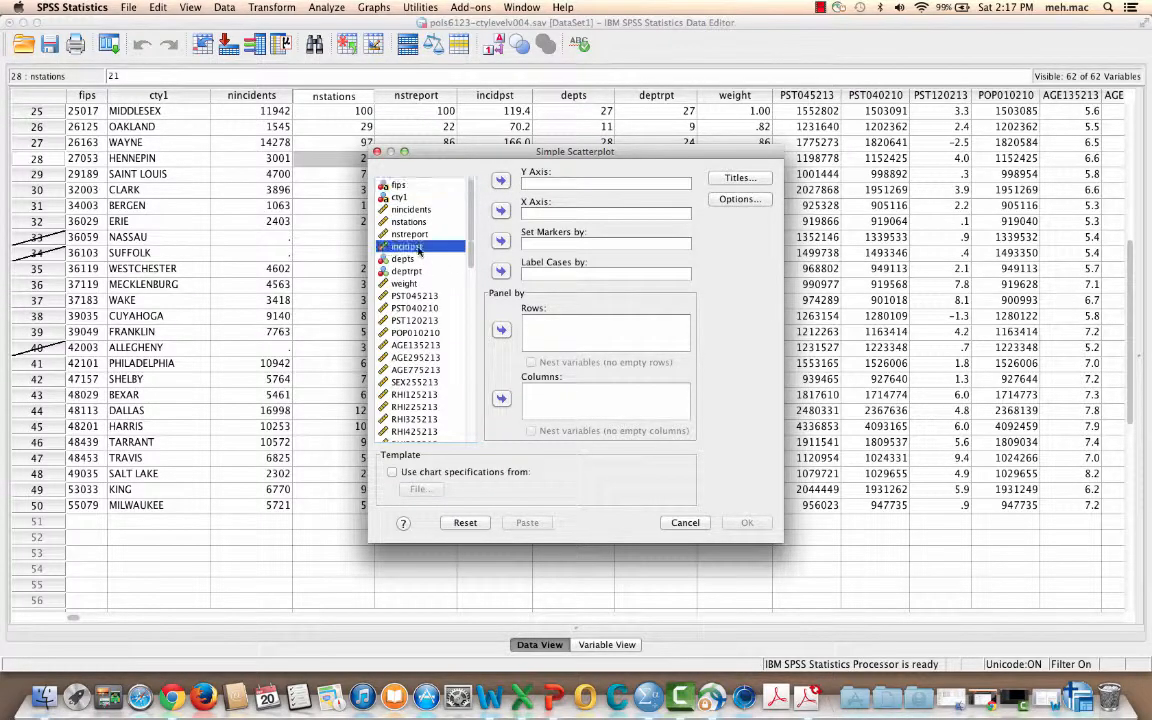
{"action": "left_click", "coordinate": [501, 181]}
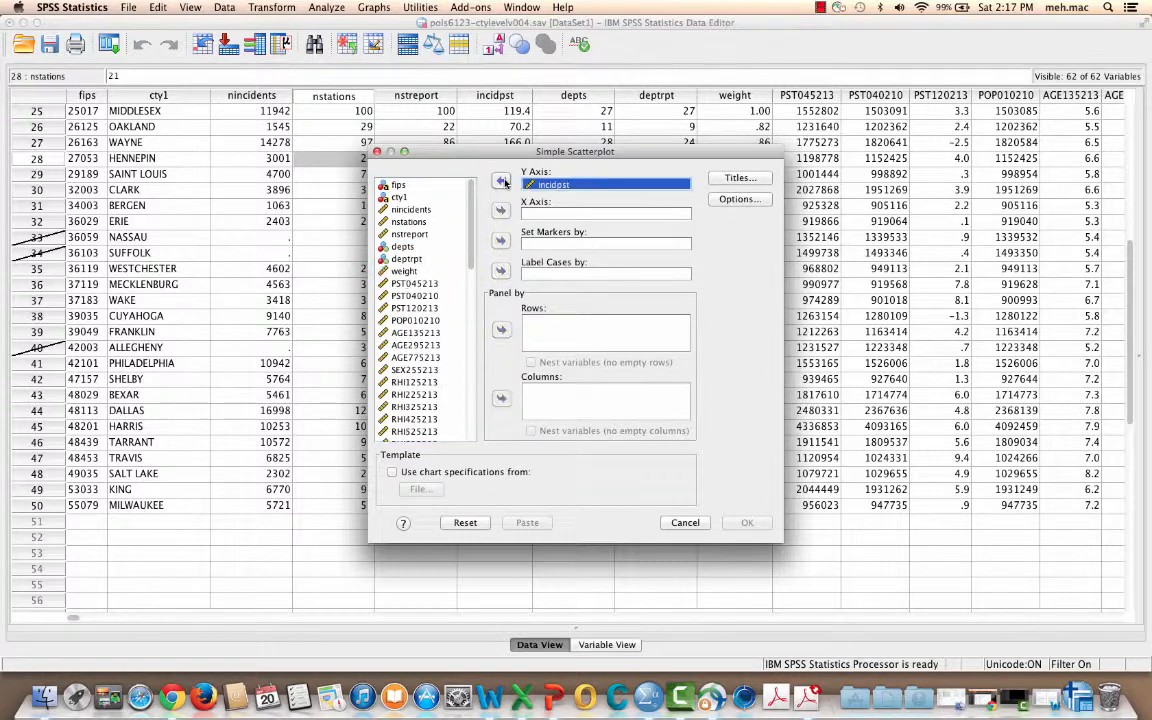
{"action": "left_click_drag", "start_coordinate": [470, 216], "coordinate": [478, 422]}
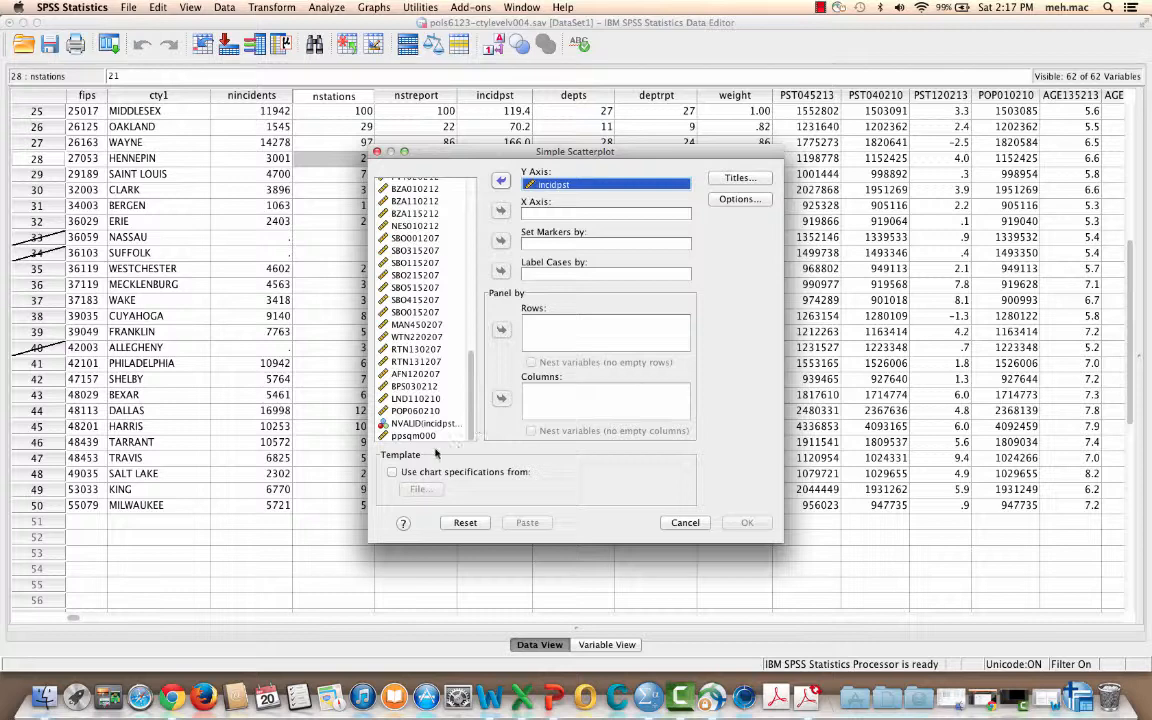
{"action": "left_click", "coordinate": [424, 437]}
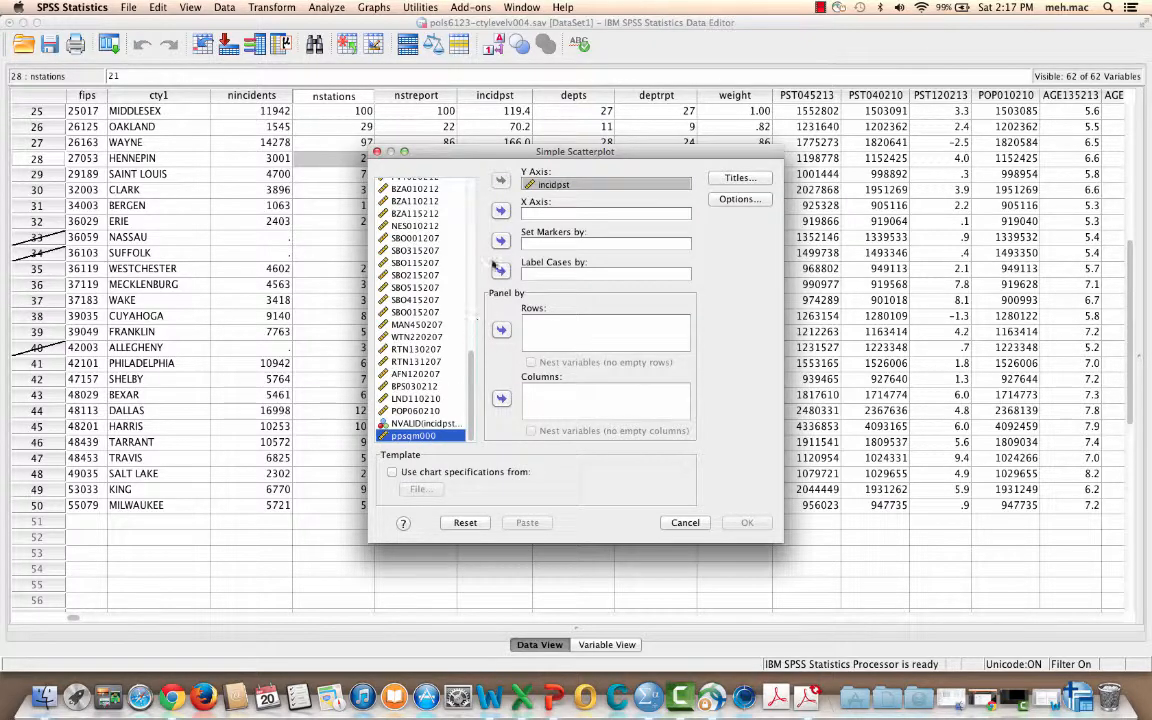
{"action": "left_click", "coordinate": [502, 211]}
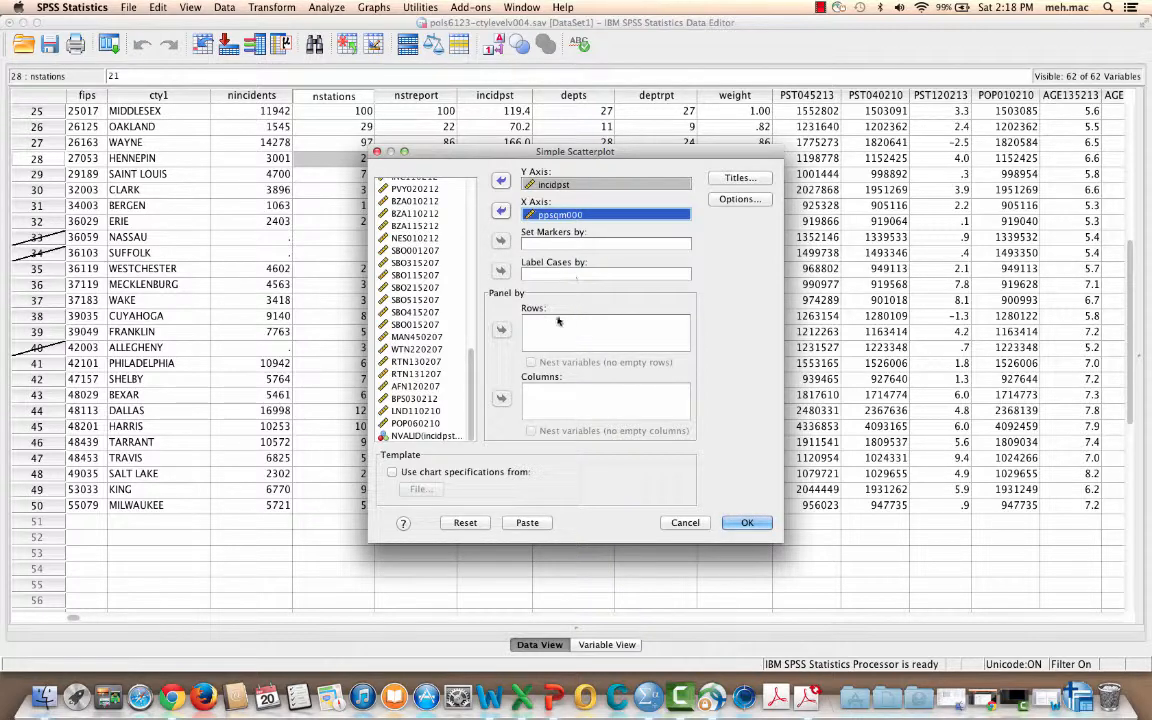
{"action": "left_click", "coordinate": [749, 522]}
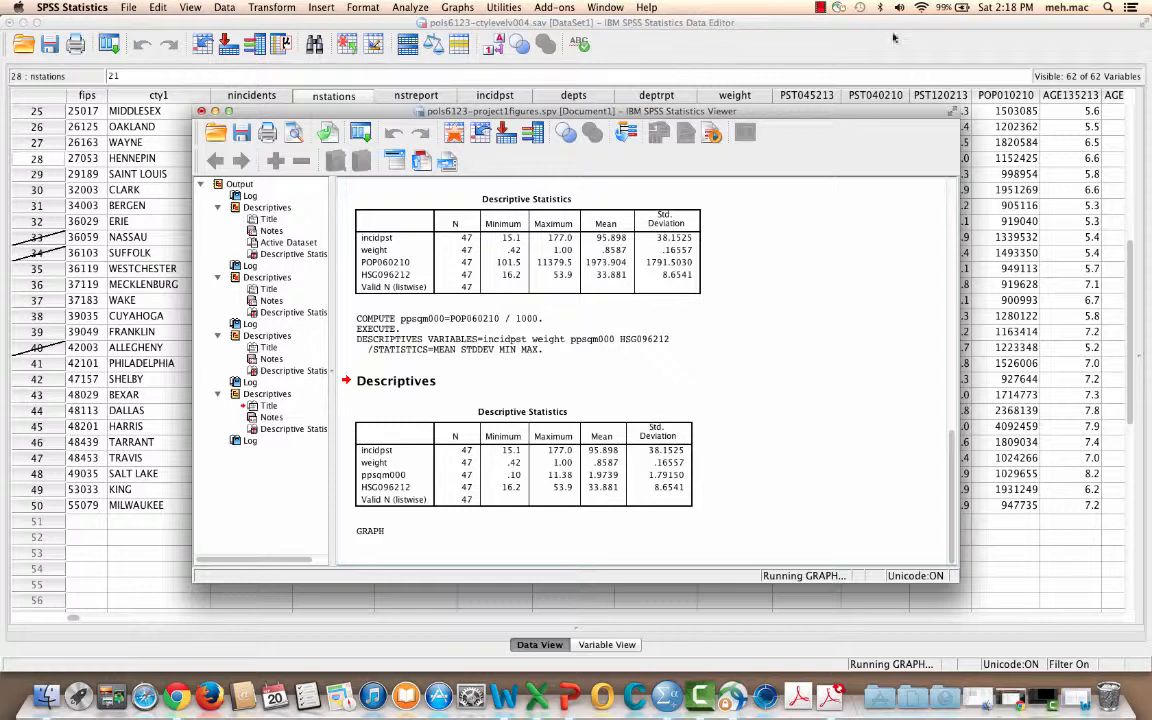
{"action": "left_click", "coordinate": [821, 8]}
{"action": "left_click", "coordinate": [837, 37]}
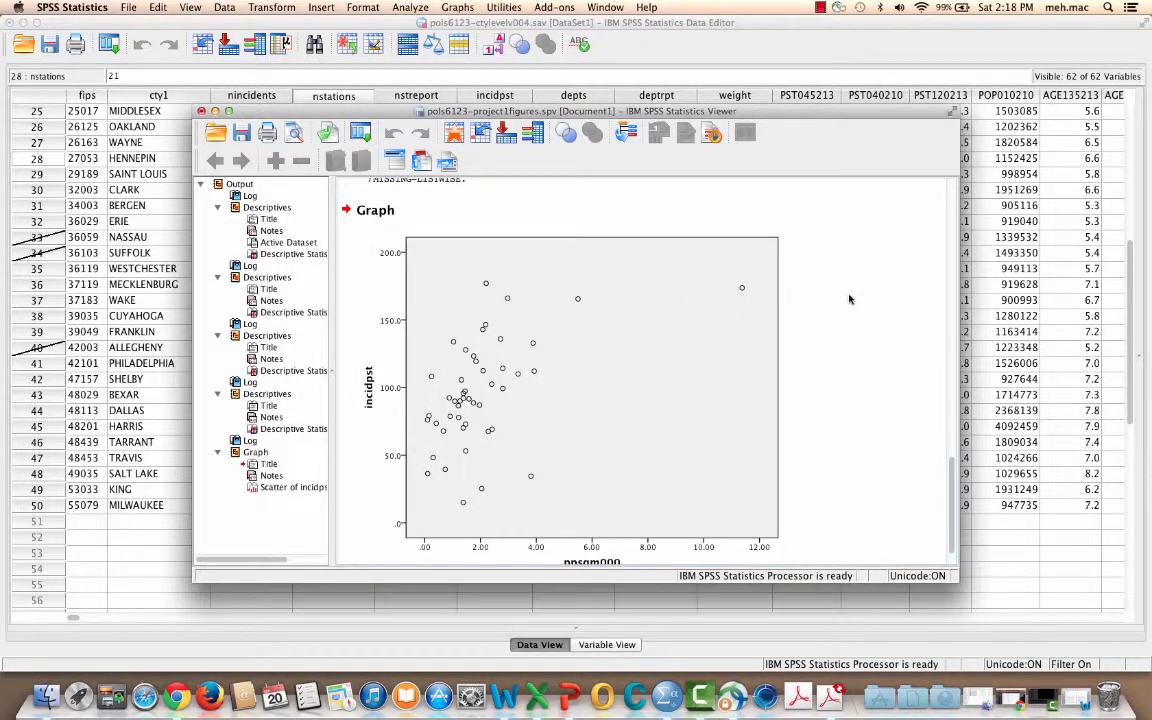
Open the new scatterplot for editing in the Chart Editor and enlarge the editor window
{"action": "scroll", "coordinate": [849, 299], "scroll_direction": "down", "scroll_amount": 2}
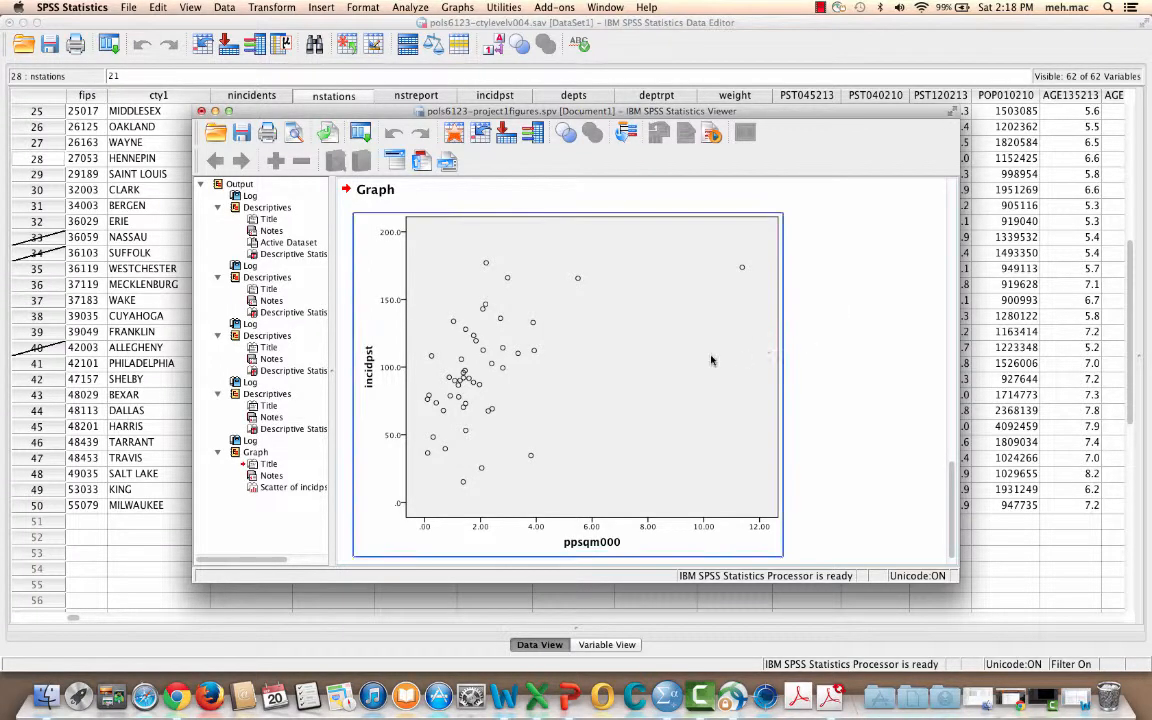
{"action": "scroll", "coordinate": [855, 340], "scroll_direction": "down", "scroll_amount": 2}
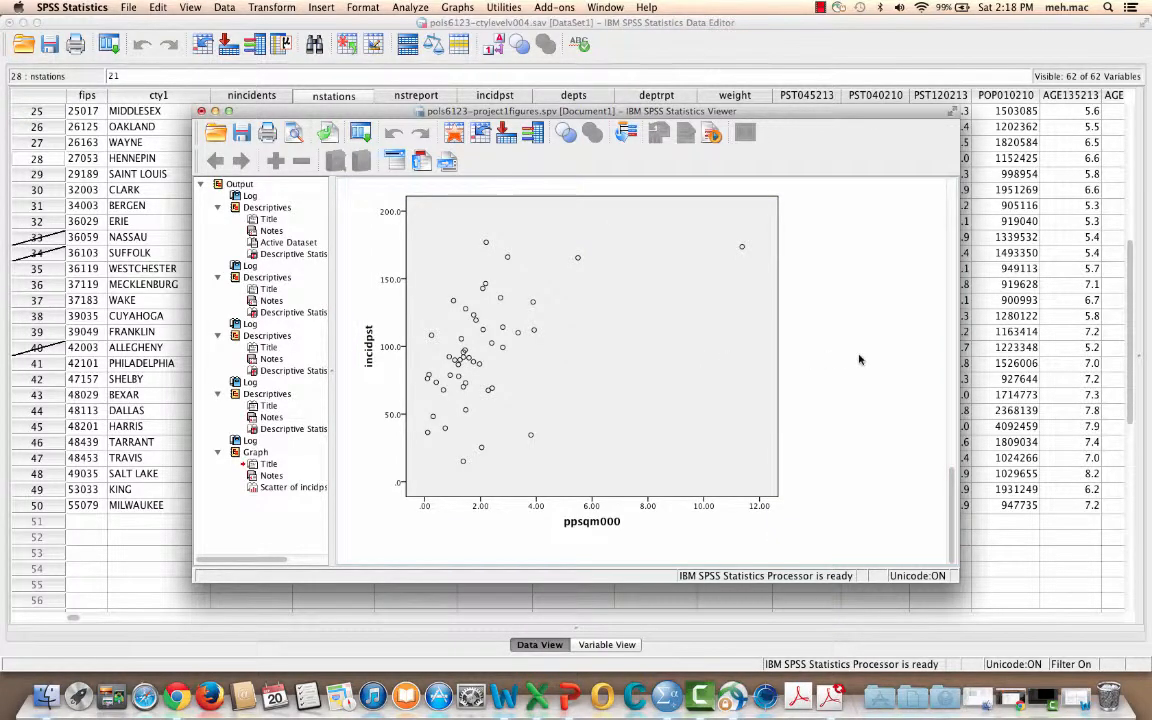
{"action": "left_click", "coordinate": [591, 386]}
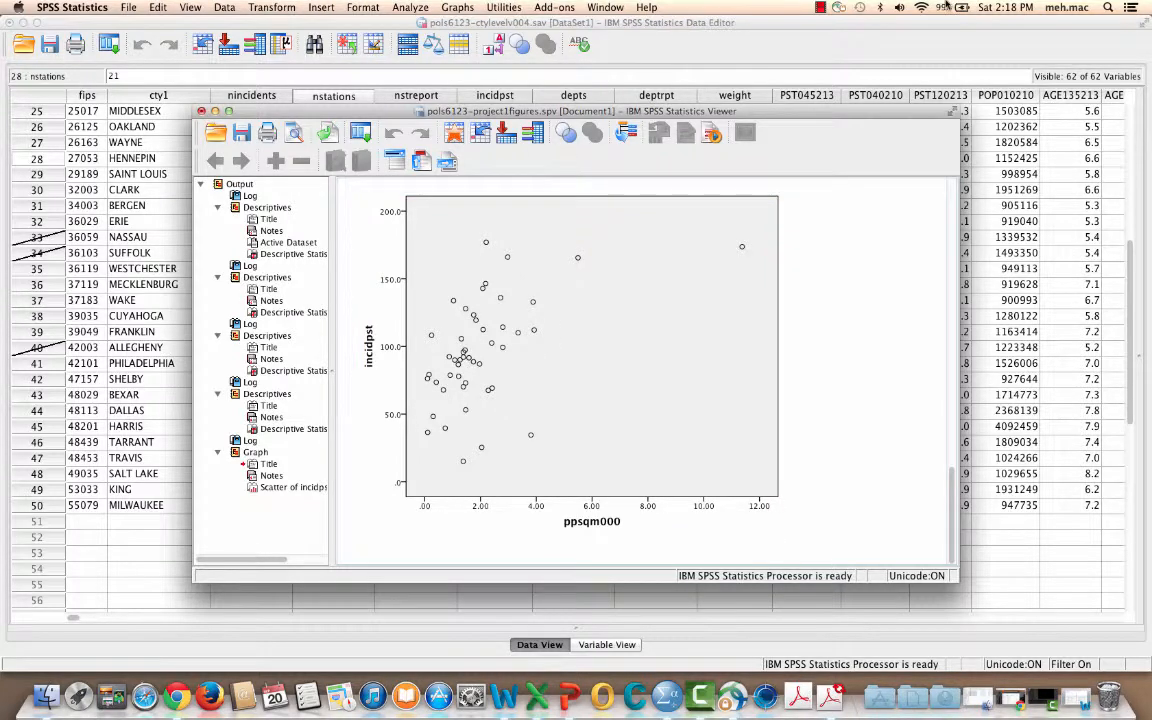
{"action": "left_click", "coordinate": [821, 8]}
{"action": "left_click", "coordinate": [838, 36]}
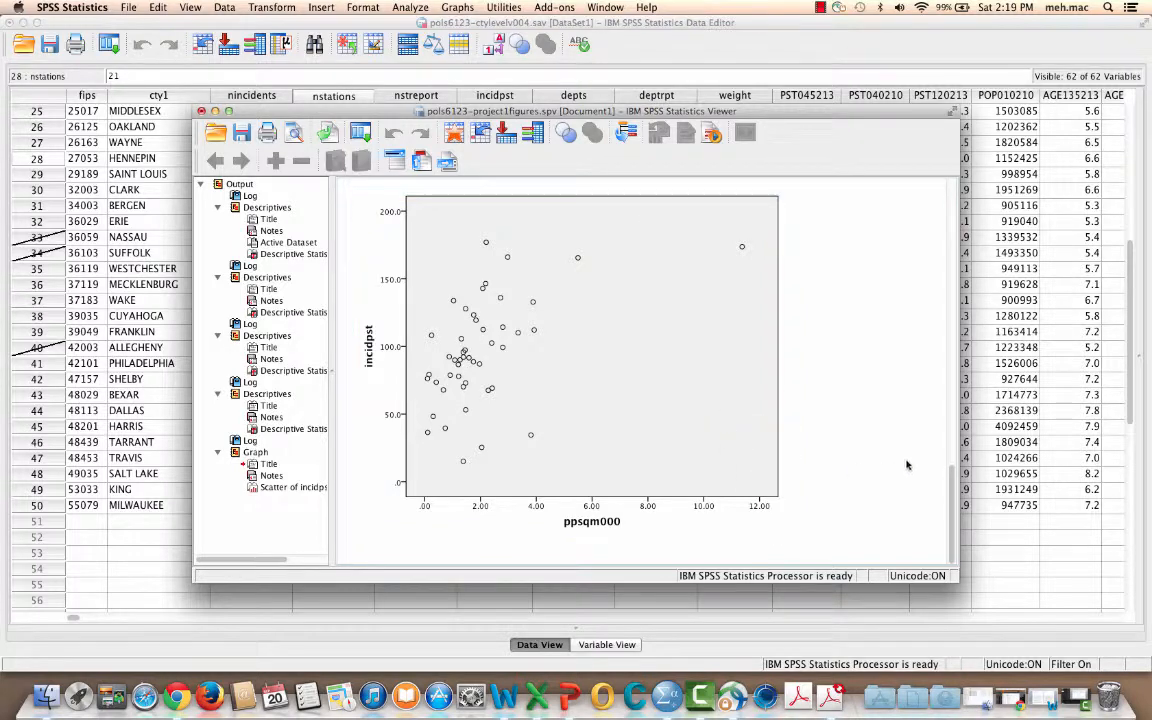
{"action": "double_click", "coordinate": [508, 334]}
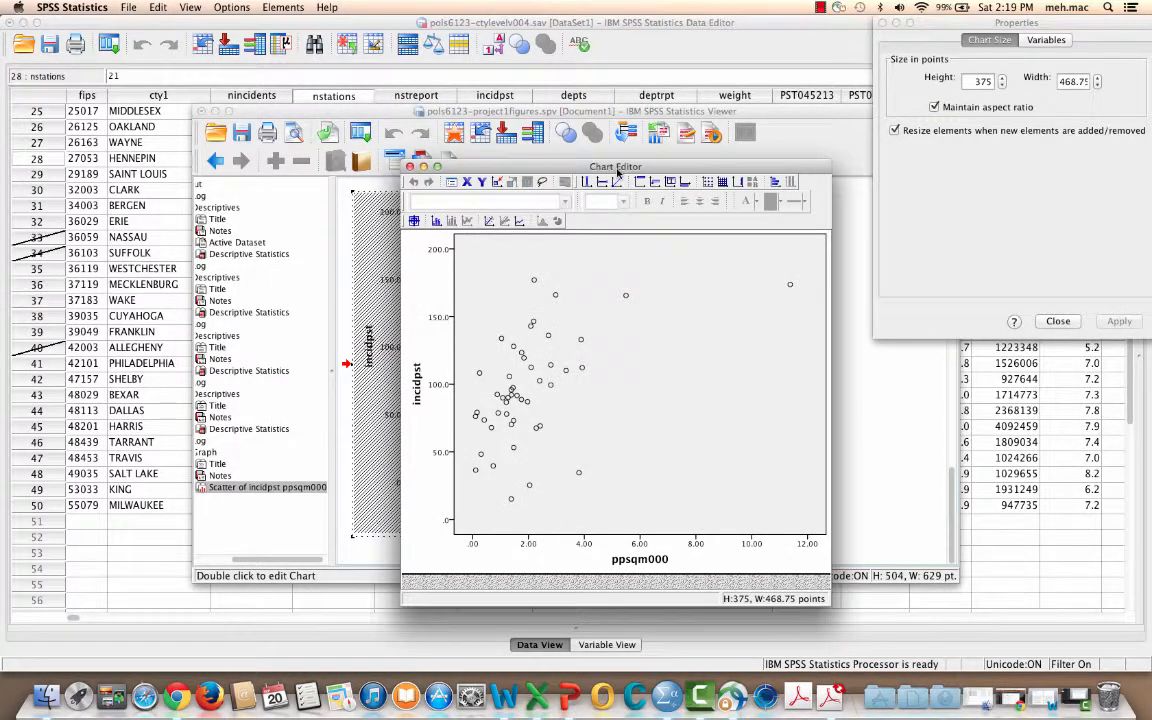
{"action": "mouse_move", "coordinate": [617, 168]}
{"action": "left_mouse_down"}
{"action": "mouse_move", "coordinate": [250, 24]}
{"action": "mouse_move", "coordinate": [219, 28]}
{"action": "left_mouse_up"}
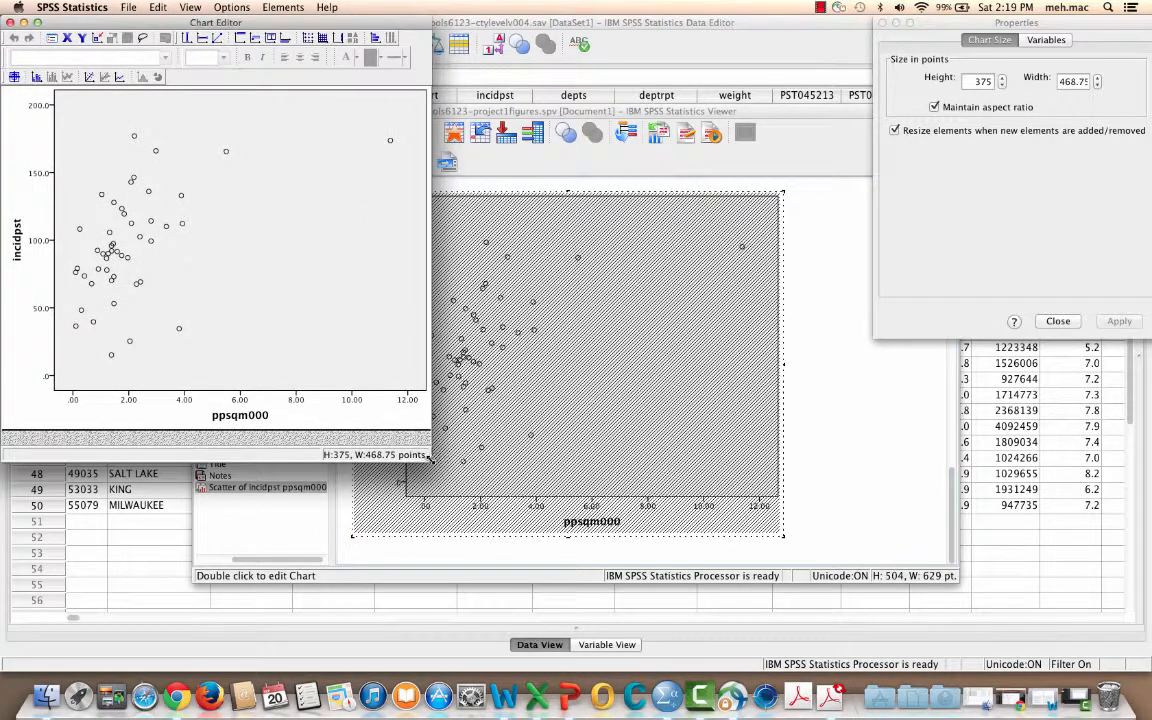
{"action": "left_click_drag", "start_coordinate": [426, 456], "coordinate": [841, 568]}
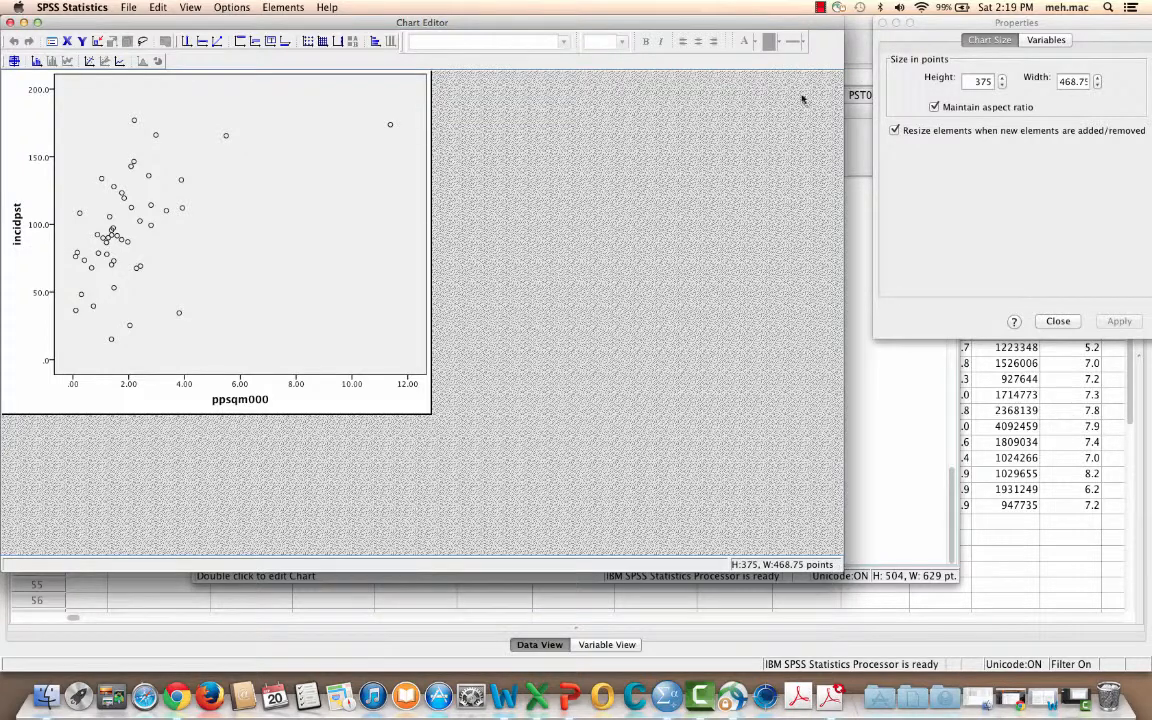
Turn off the fixed aspect ratio and set the chart size to 300 points high by 600 points wide
{"action": "left_click_drag", "start_coordinate": [941, 28], "coordinate": [916, 28]}
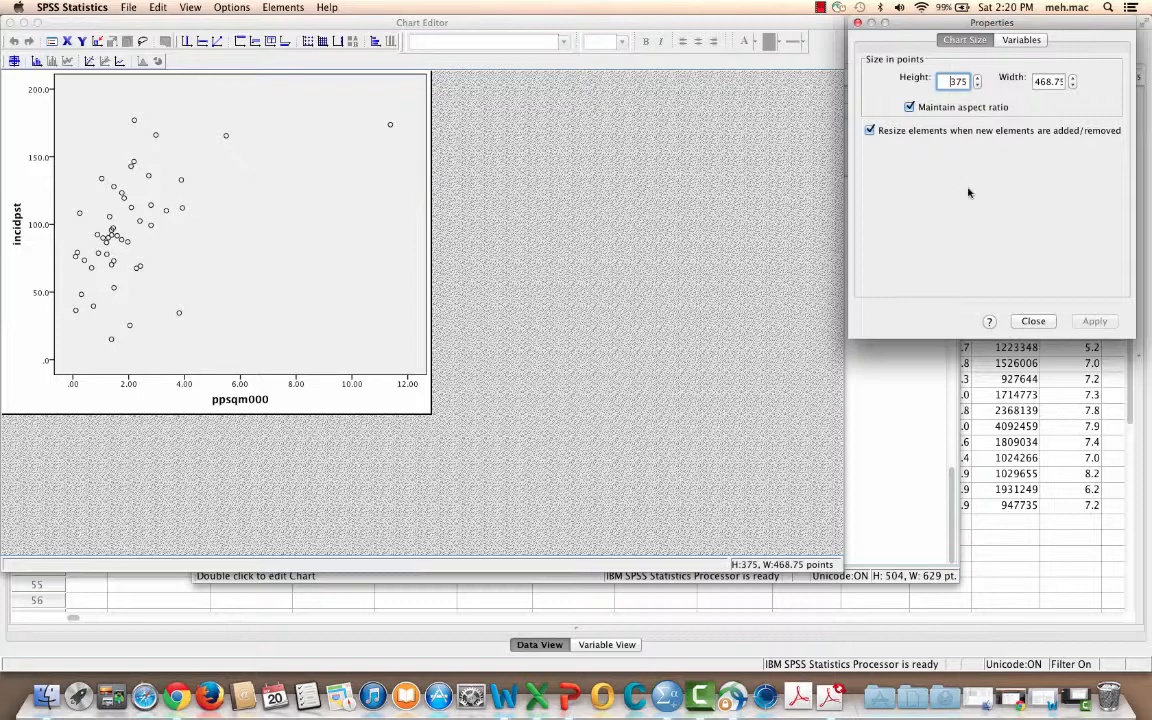
{"action": "left_click", "coordinate": [928, 107]}
{"action": "double_click", "coordinate": [957, 81]}
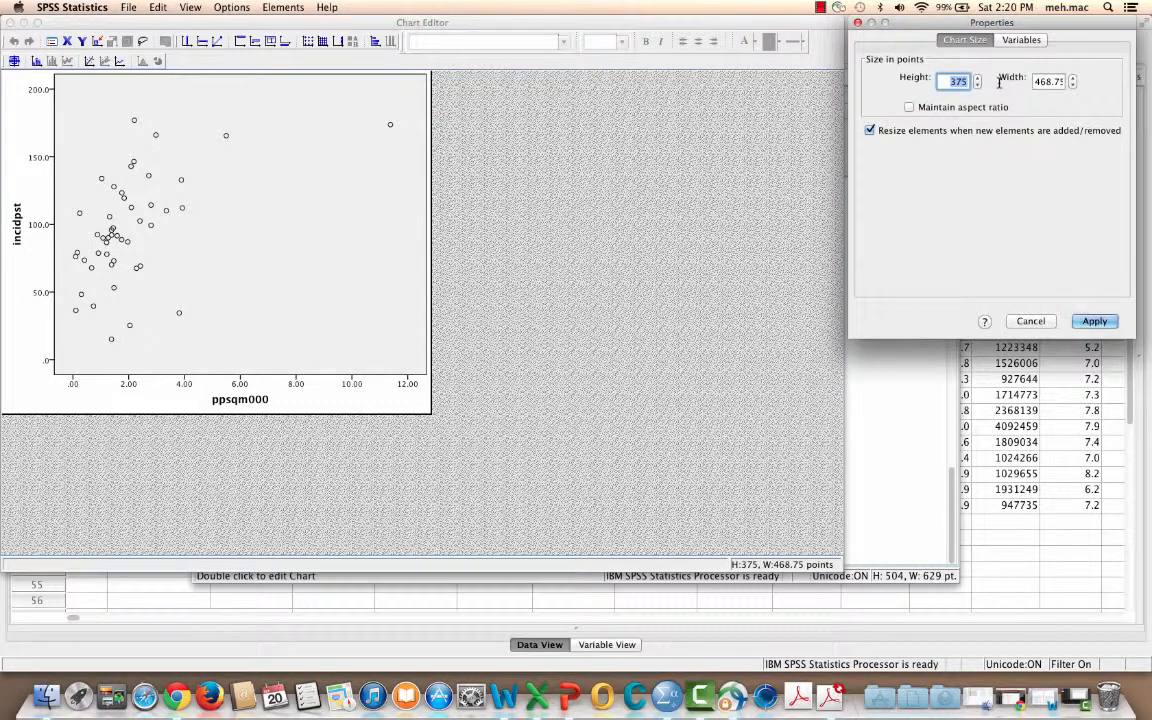
{"action": "type", "text": "300"}
{"action": "key", "text": "Tab"}
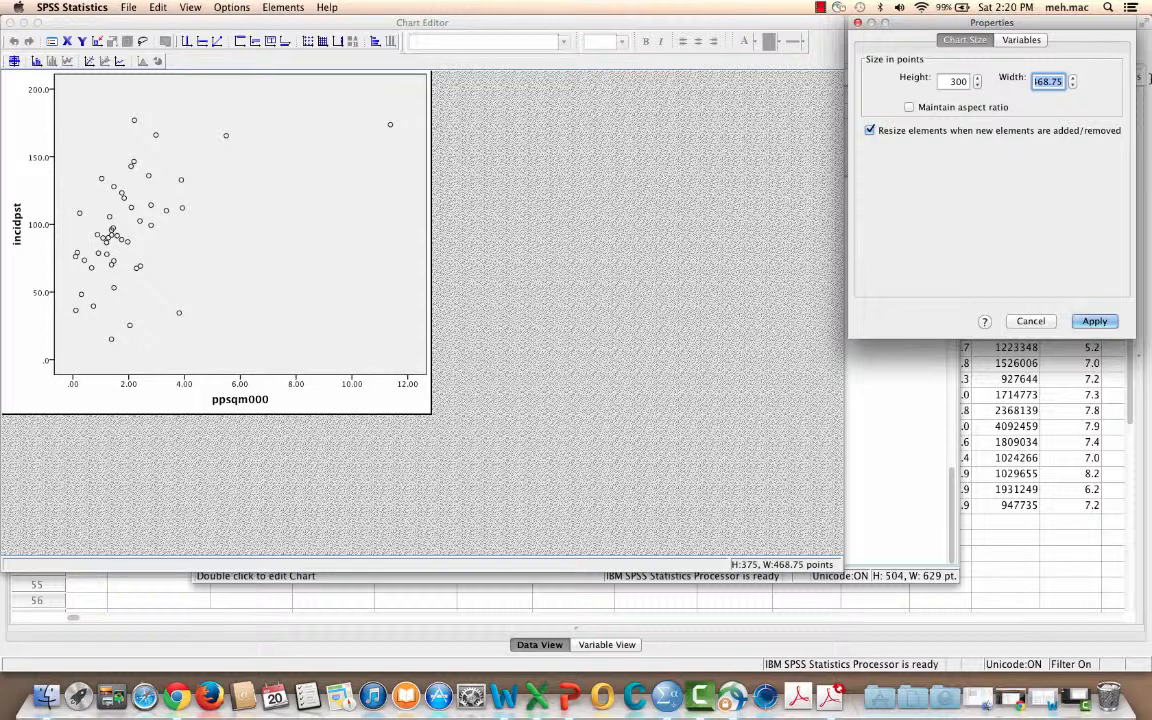
{"action": "type", "text": "600"}
{"action": "left_click", "coordinate": [1095, 321]}
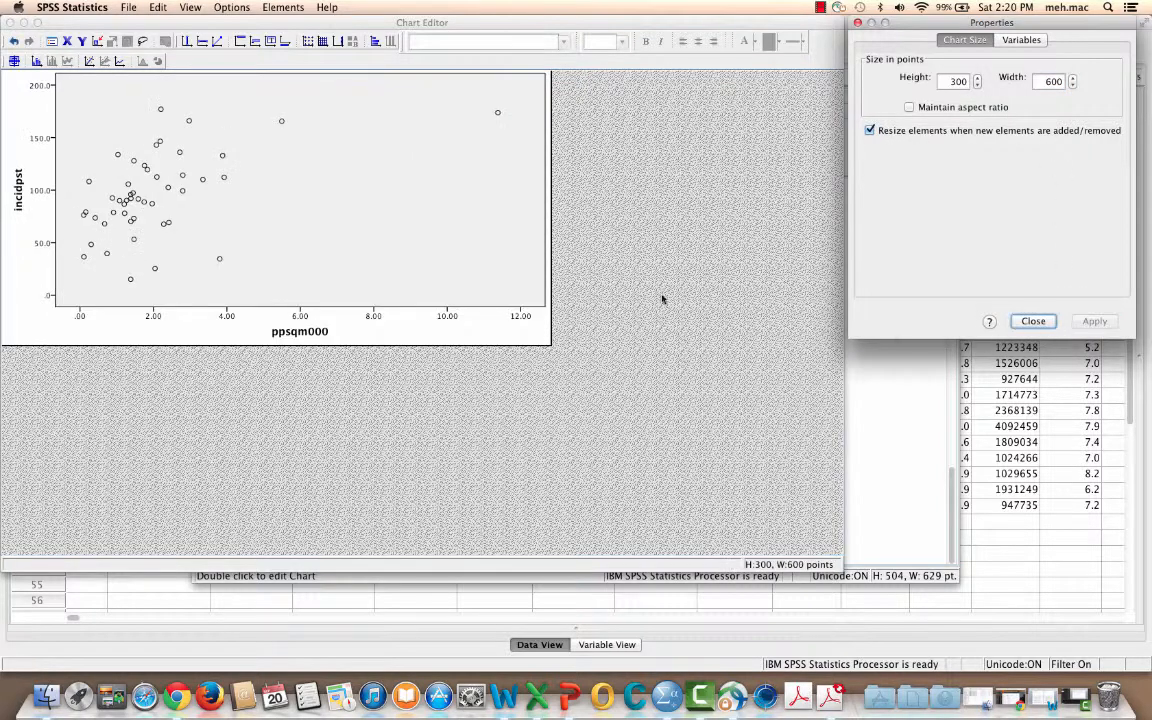
{"action": "left_click", "coordinate": [1033, 321]}
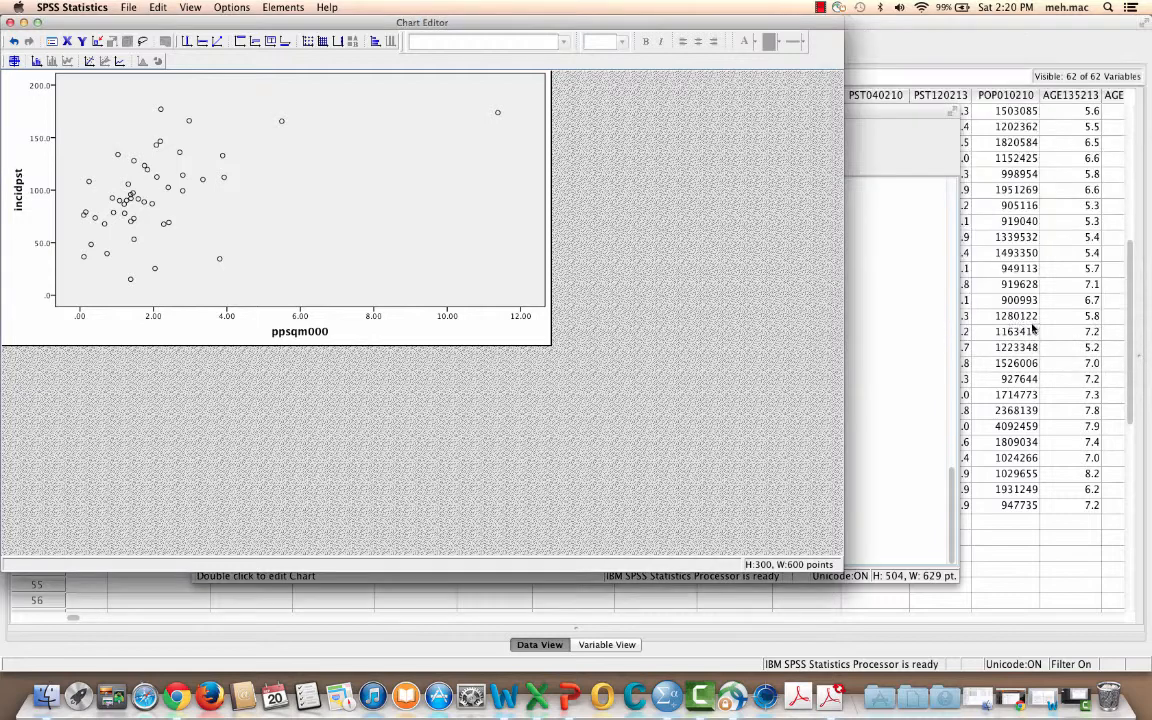
Narrow the chart frame slightly from its right edge to leave a small margin beside the plot
{"action": "left_click", "coordinate": [537, 319]}
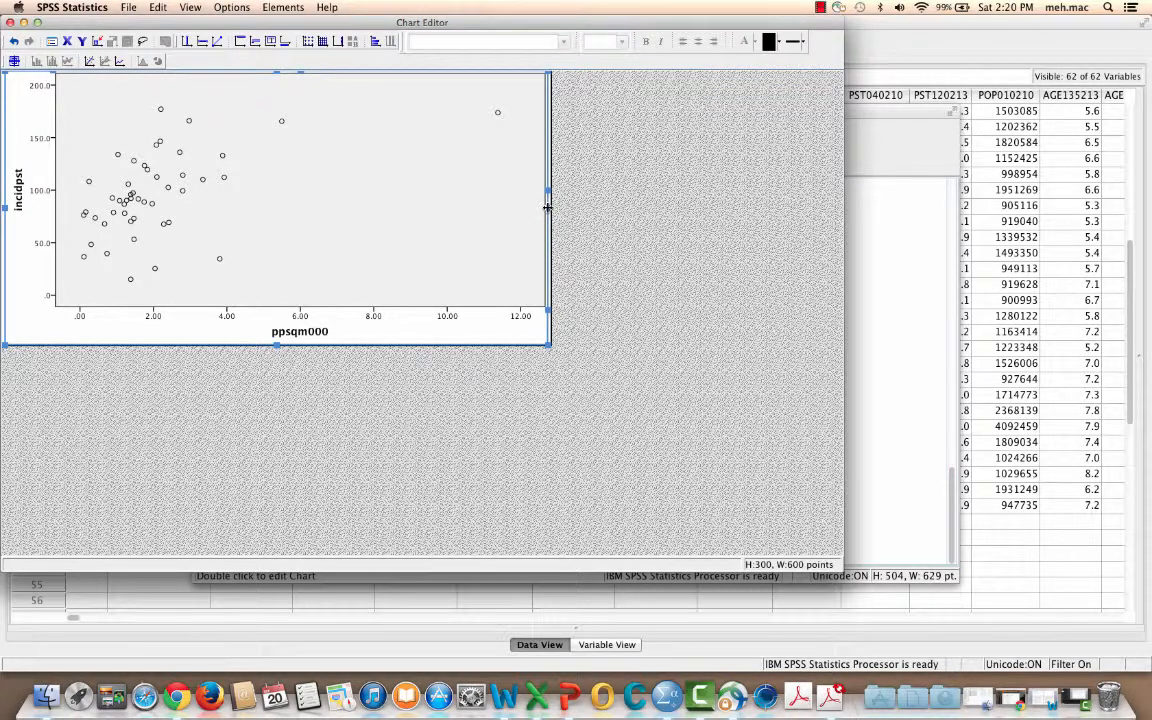
{"action": "left_click_drag", "start_coordinate": [548, 207], "coordinate": [536, 207]}
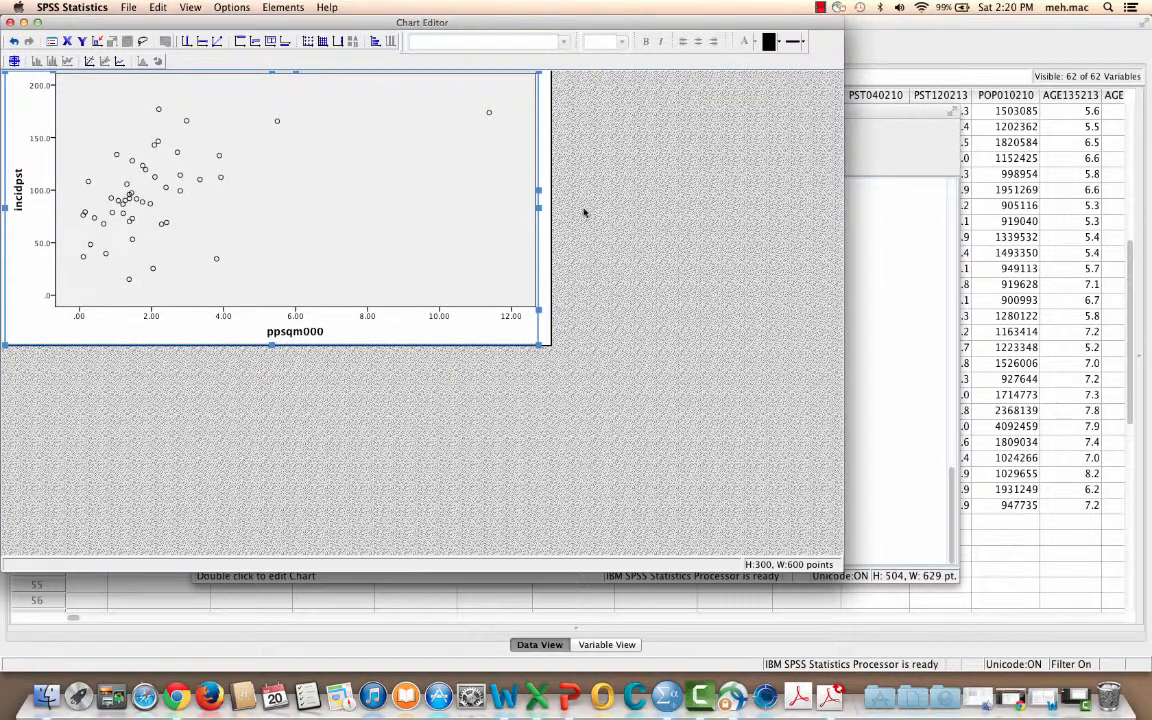
{"action": "left_click_drag", "start_coordinate": [538, 208], "coordinate": [537, 208]}
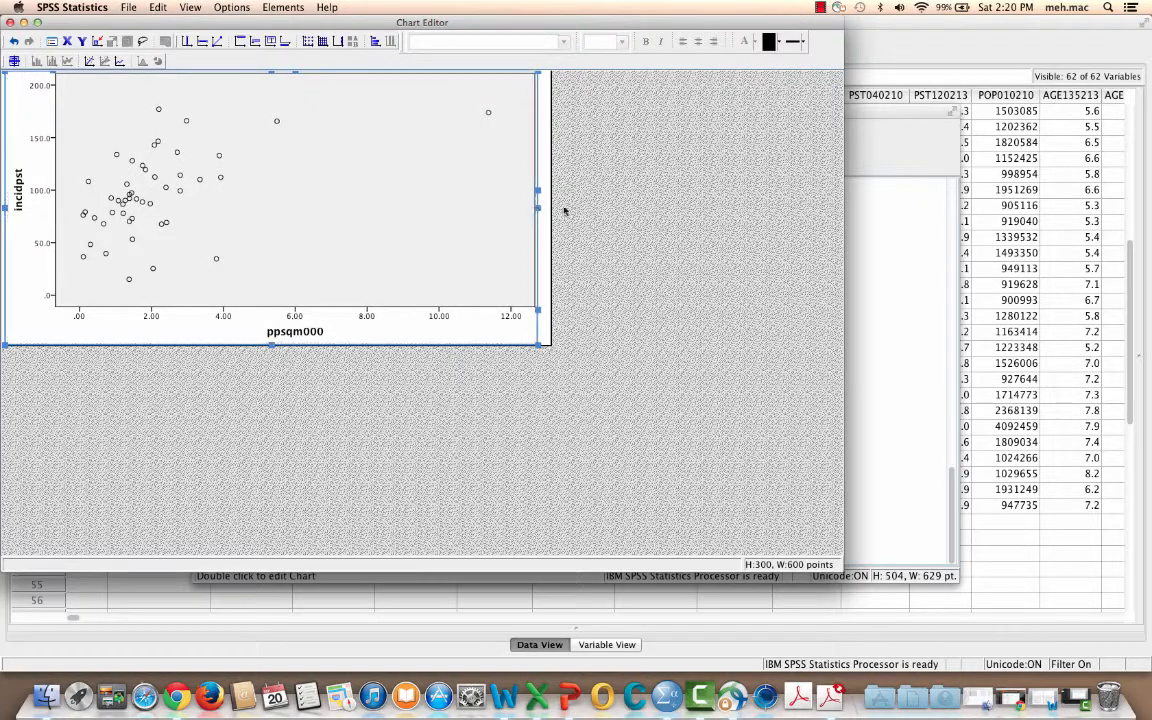
{"action": "left_click", "coordinate": [633, 215]}
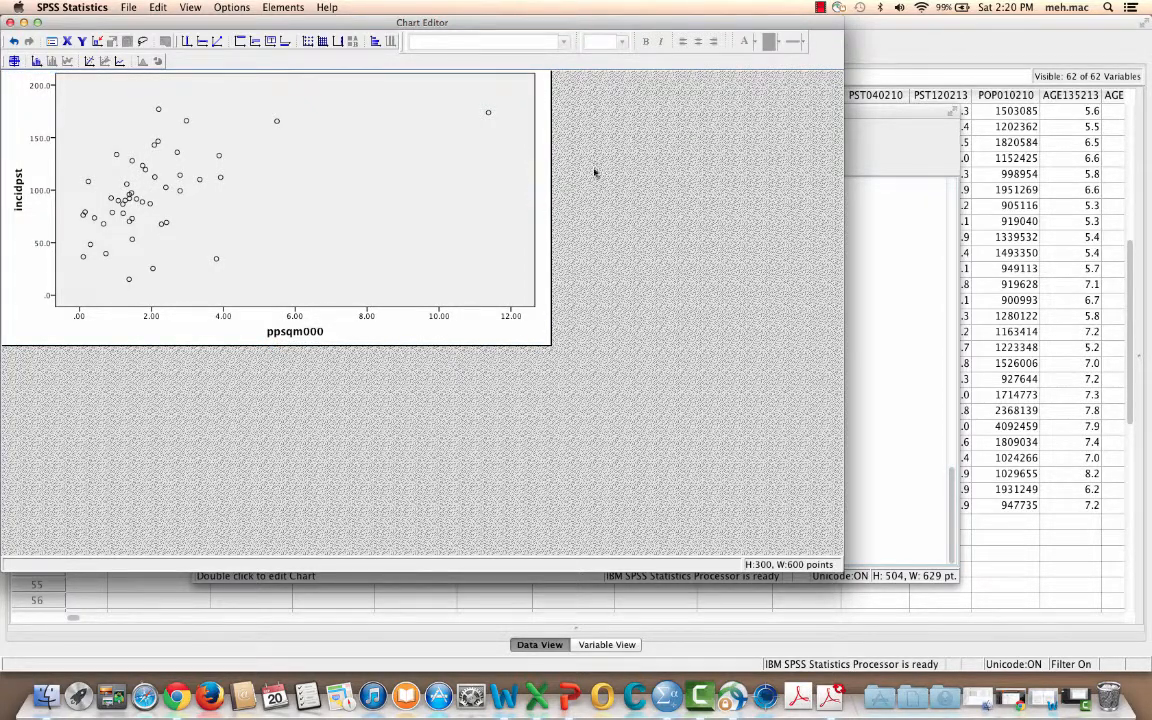
{"action": "left_click", "coordinate": [277, 122]}
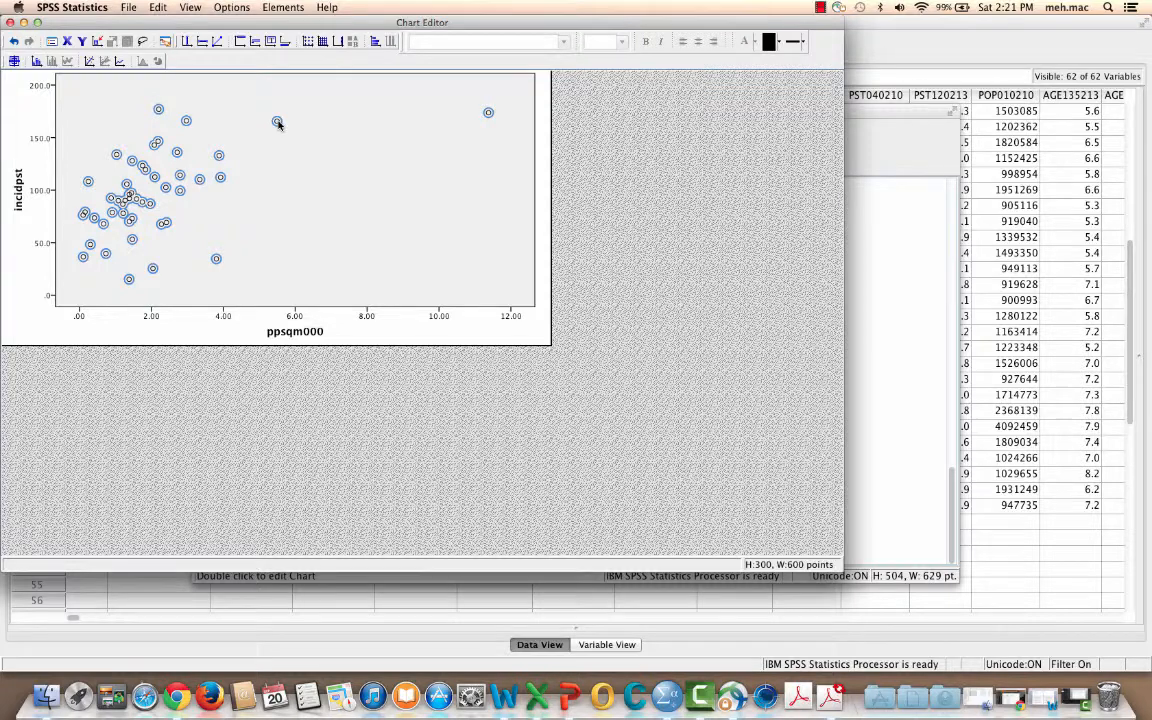
{"action": "left_click", "coordinate": [278, 122]}
{"action": "double_click", "coordinate": [277, 122]}
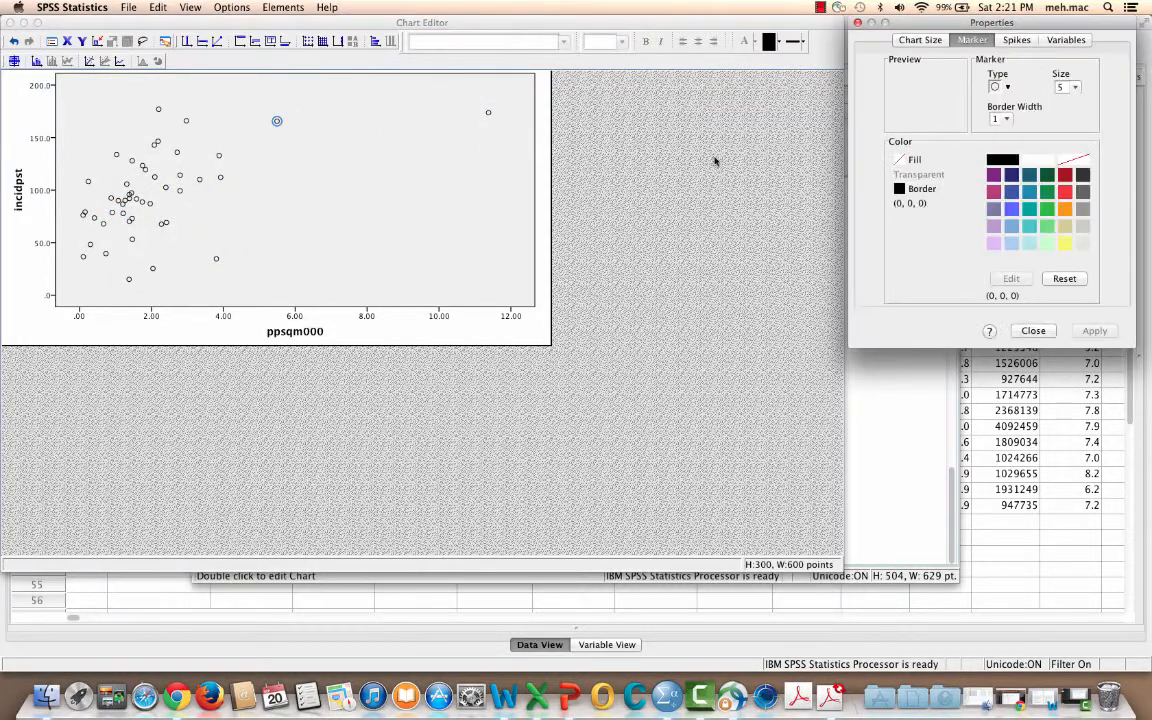
{"action": "left_click", "coordinate": [1026, 330]}
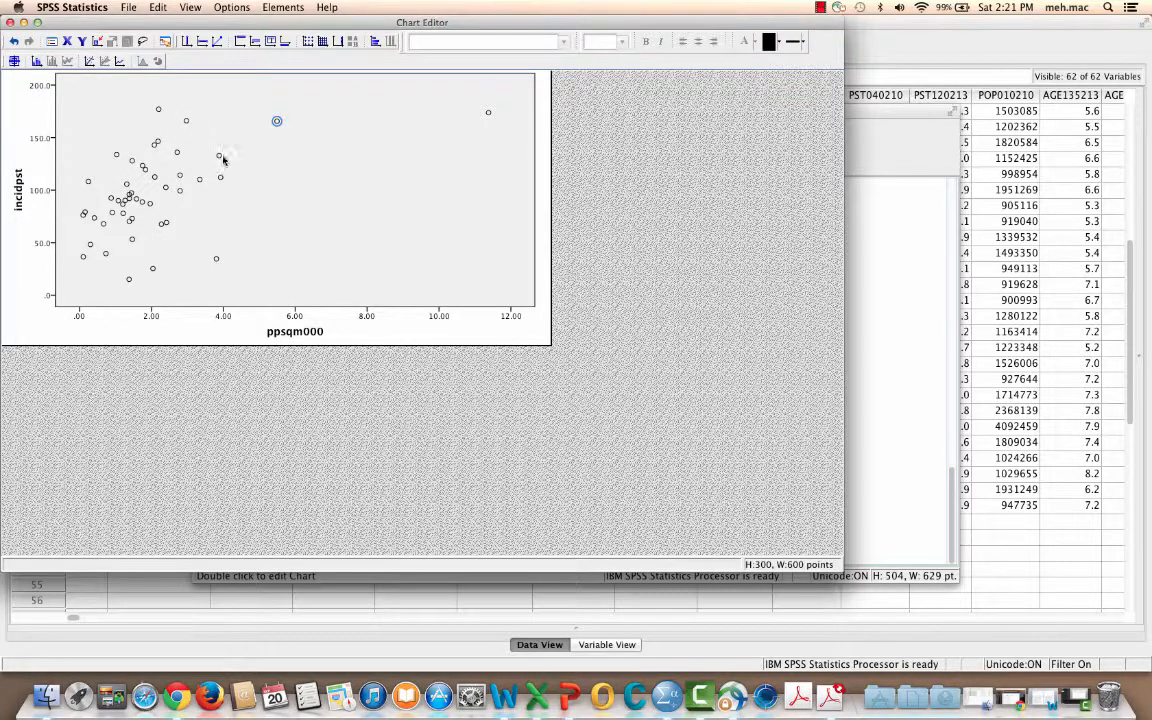
{"action": "left_click", "coordinate": [690, 176]}
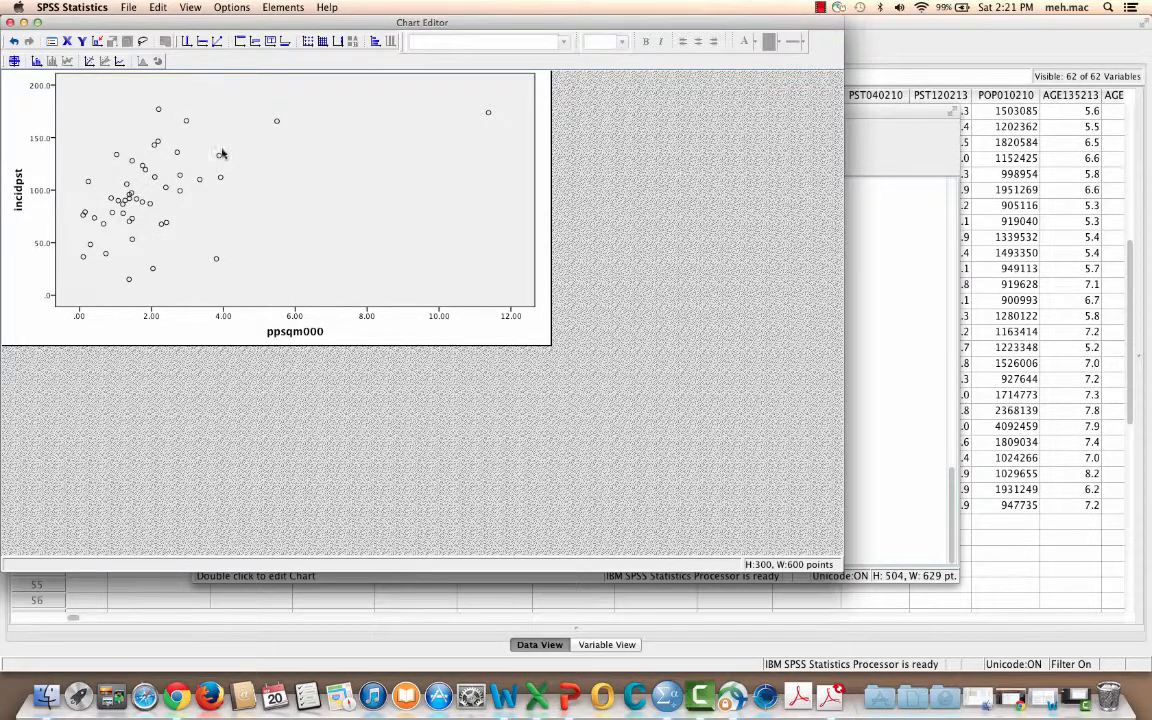
Open the properties of all the scatterplot's data markers and change their type from circles to X-shaped crosses
{"action": "left_click", "coordinate": [219, 155]}
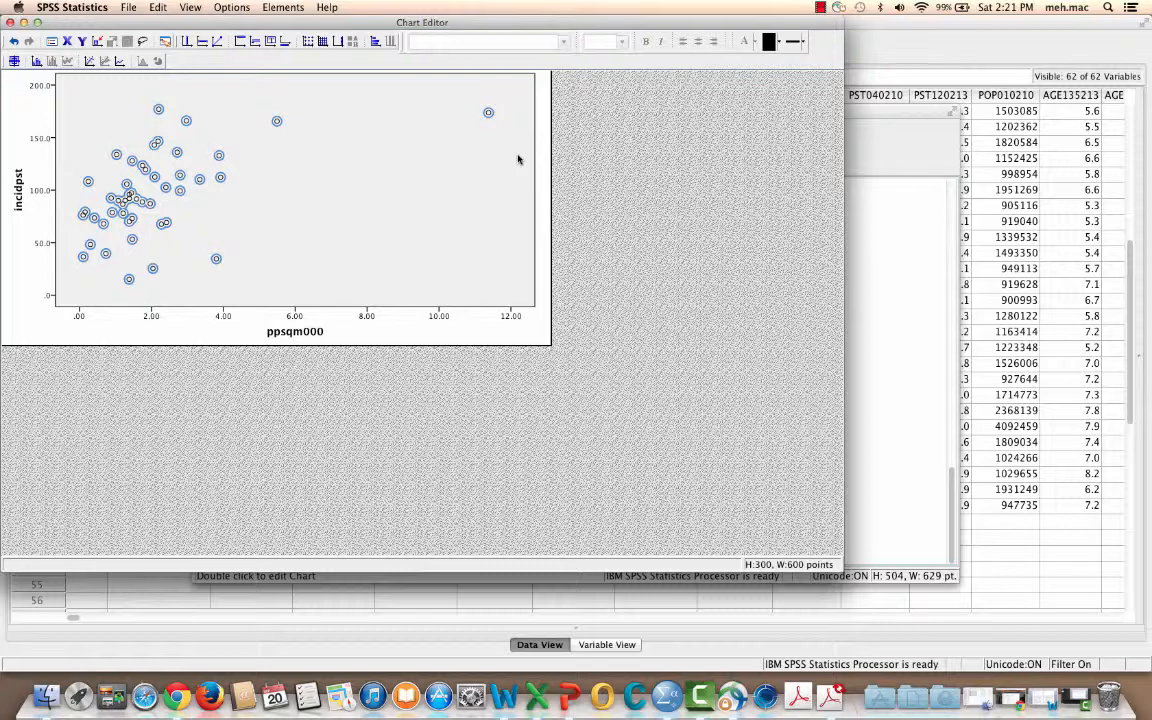
{"action": "left_click", "coordinate": [220, 156]}
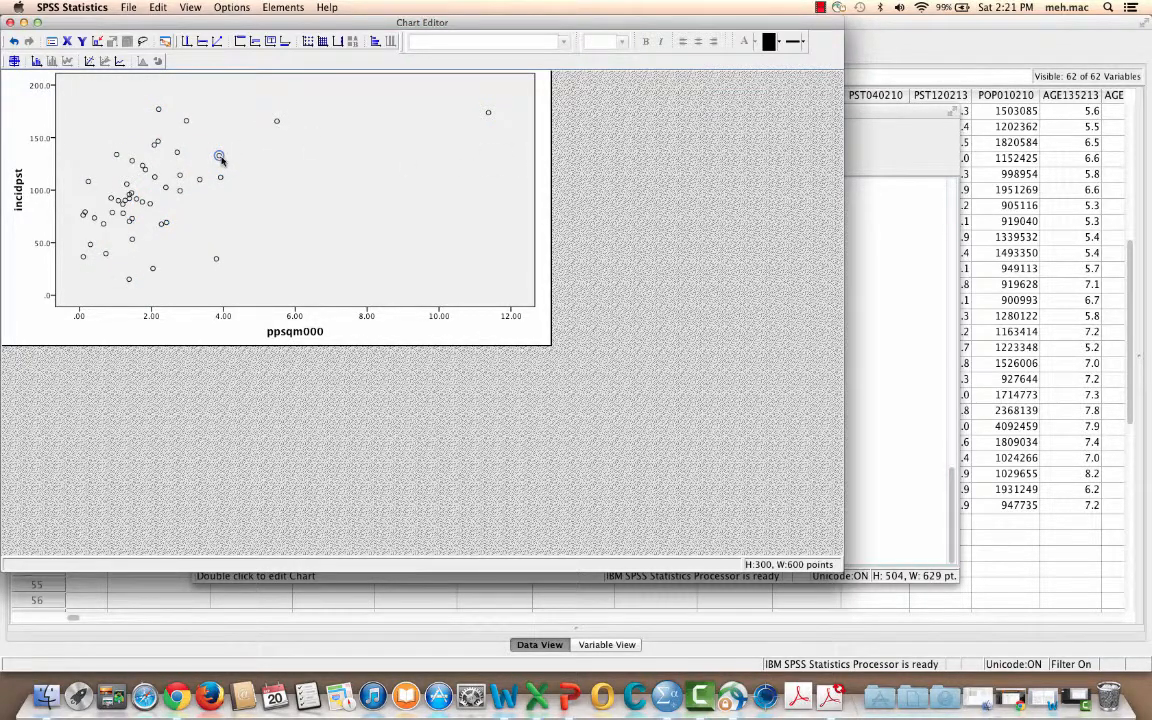
{"action": "left_click", "coordinate": [687, 161]}
{"action": "left_click", "coordinate": [220, 178]}
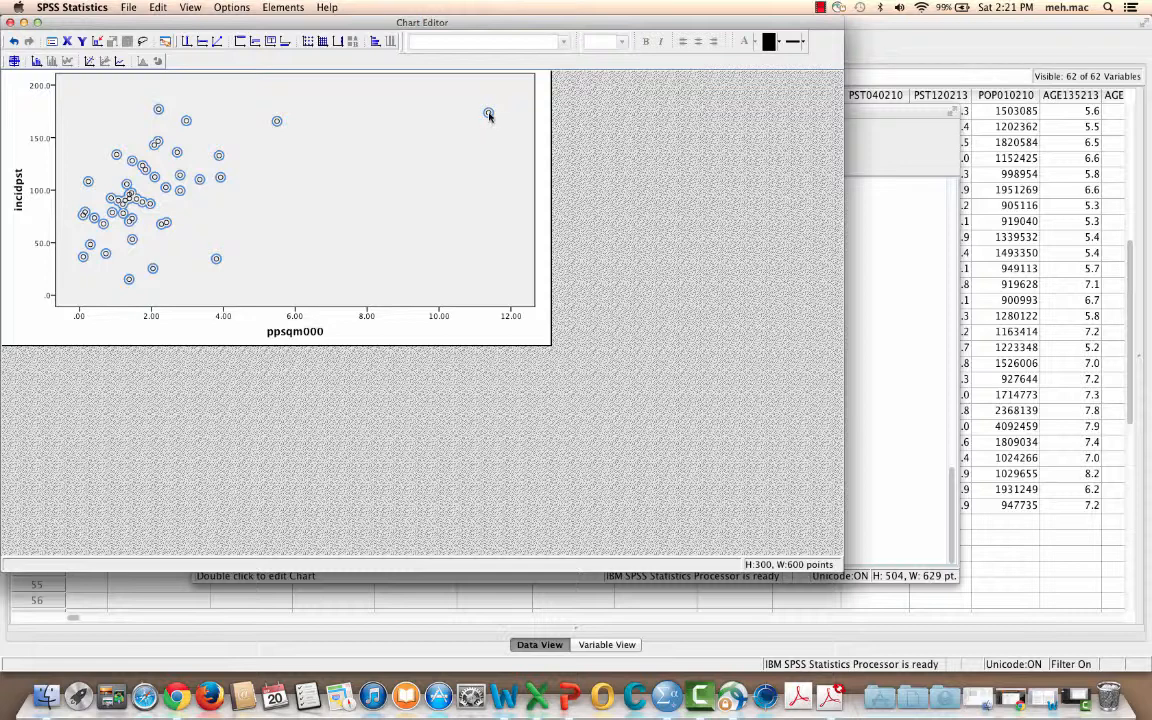
{"action": "double_click", "coordinate": [488, 114]}
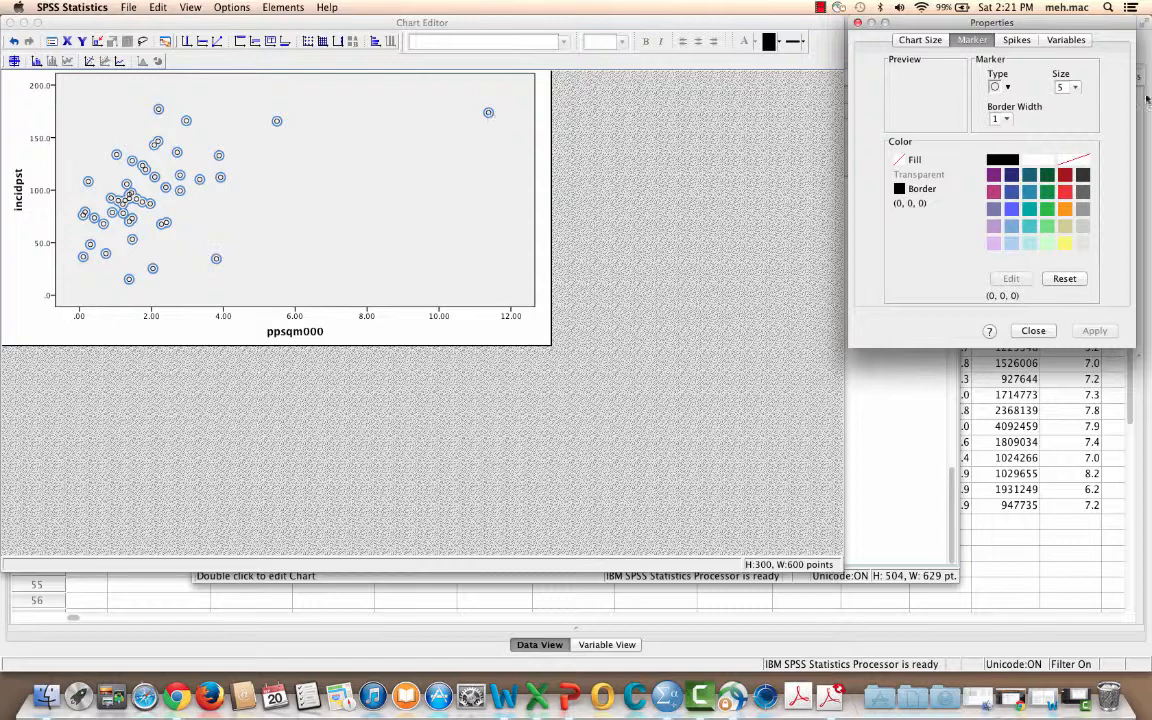
{"action": "left_click", "coordinate": [1007, 90]}
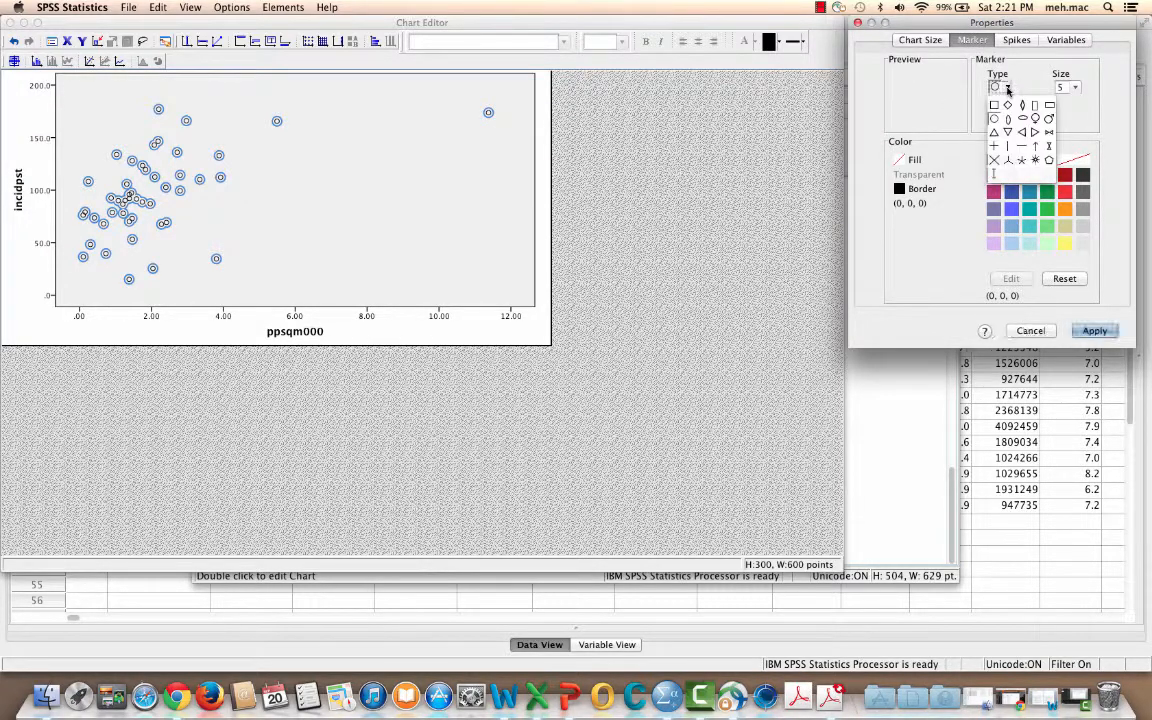
{"action": "left_click", "coordinate": [998, 163]}
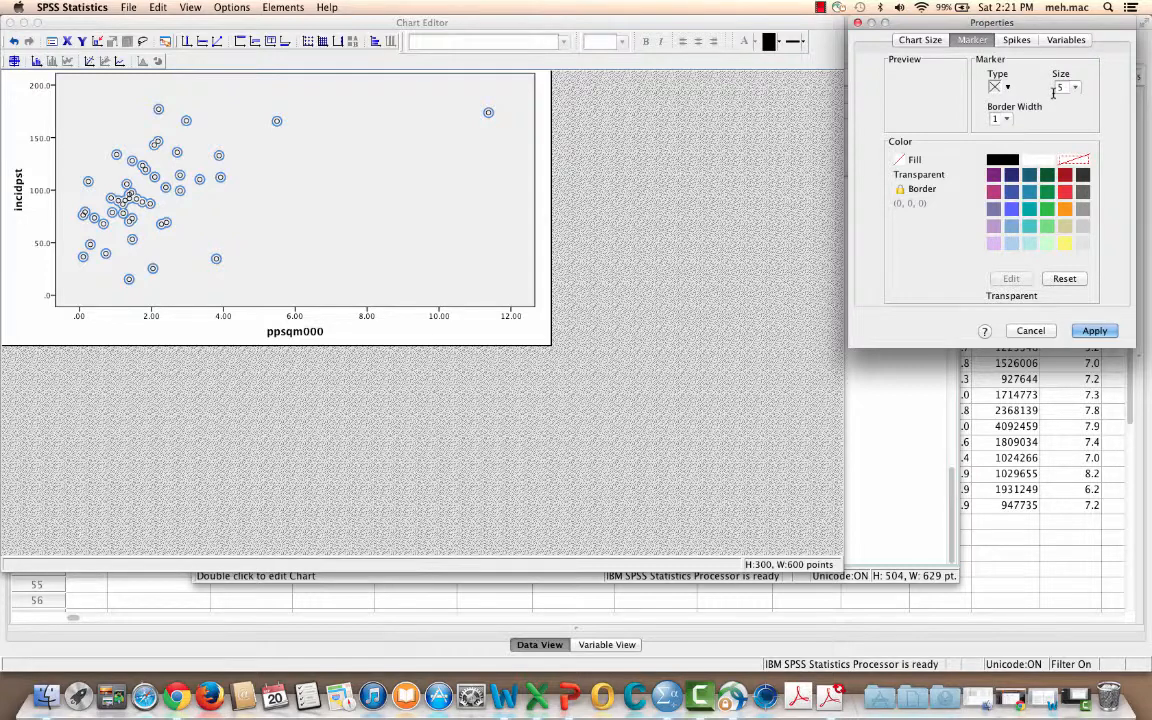
{"action": "left_click", "coordinate": [1007, 88]}
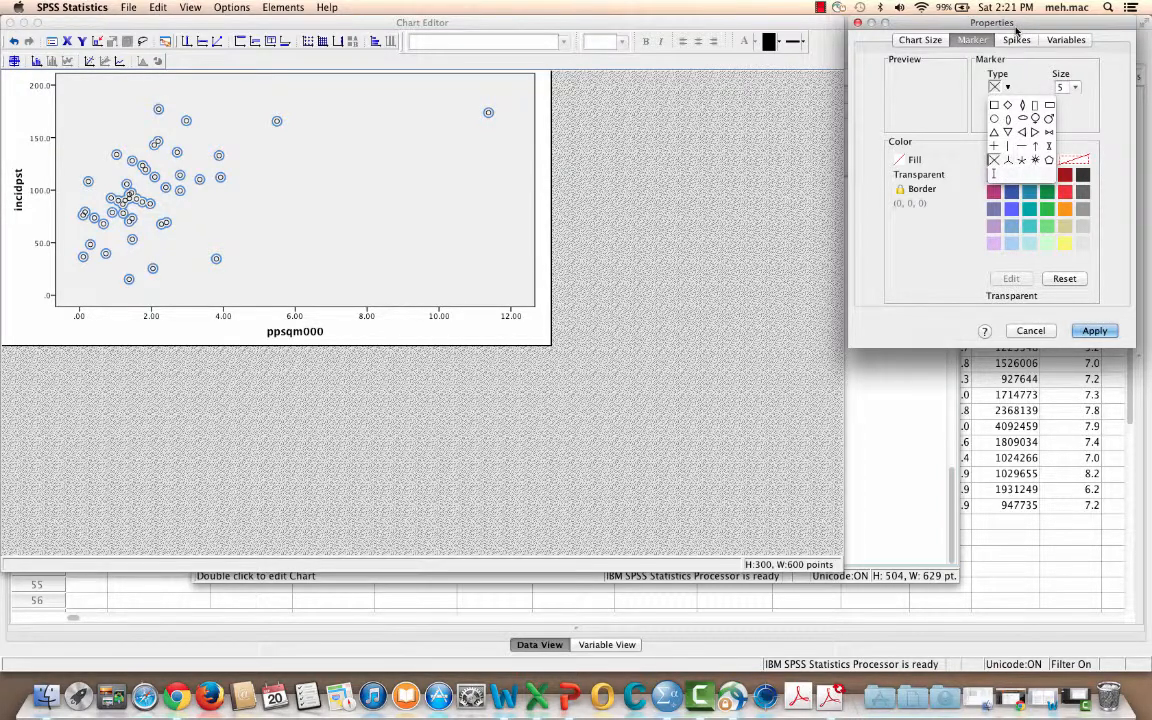
Set the data markers' size to 12 and border width to 2, apply the changes, and deselect the markers
{"action": "left_click", "coordinate": [1075, 88]}
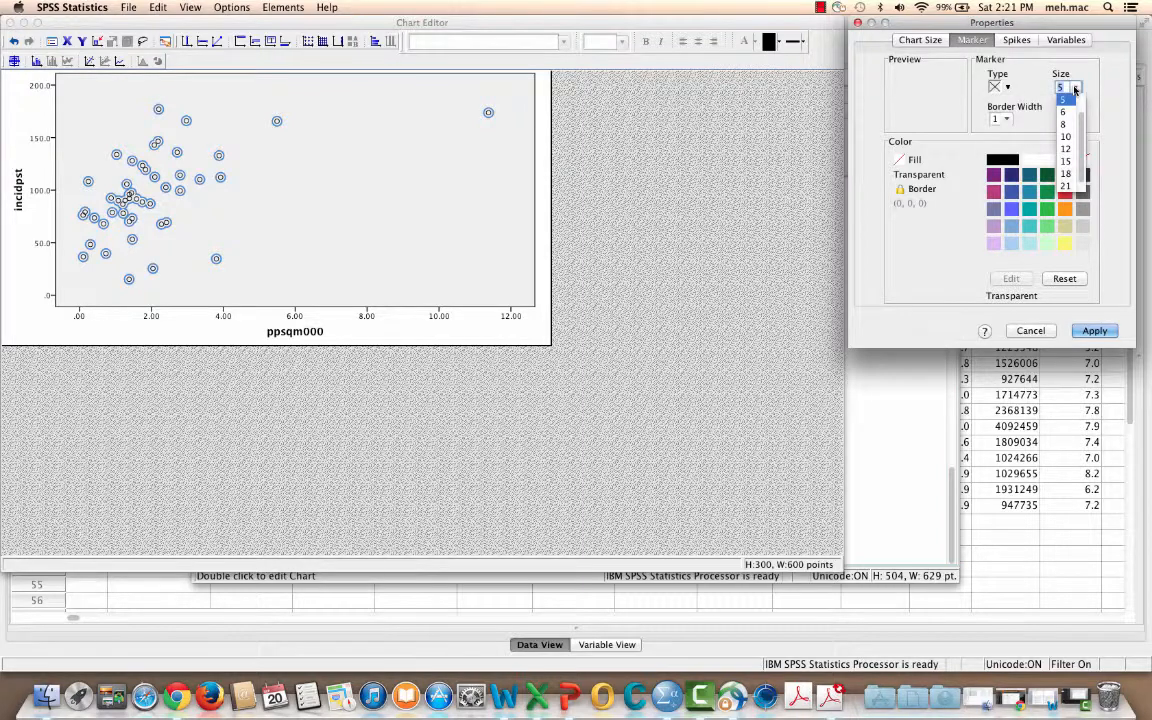
{"action": "left_click", "coordinate": [1068, 149]}
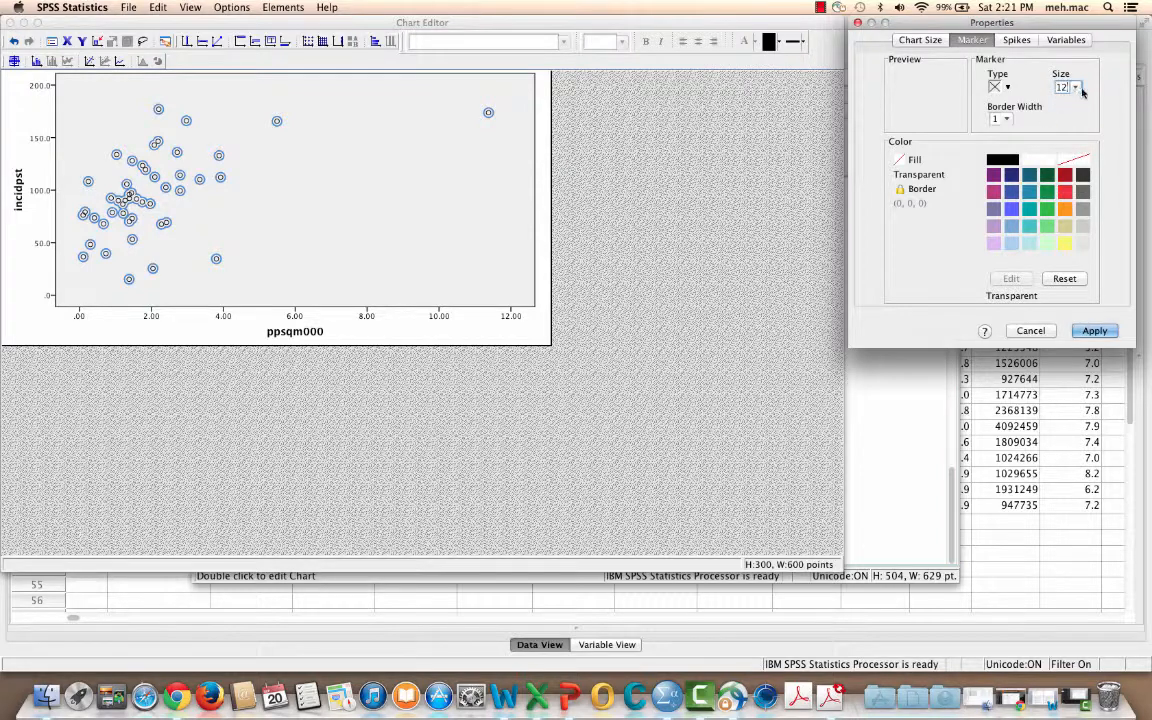
{"action": "left_click", "coordinate": [999, 118]}
{"action": "left_click", "coordinate": [1004, 157]}
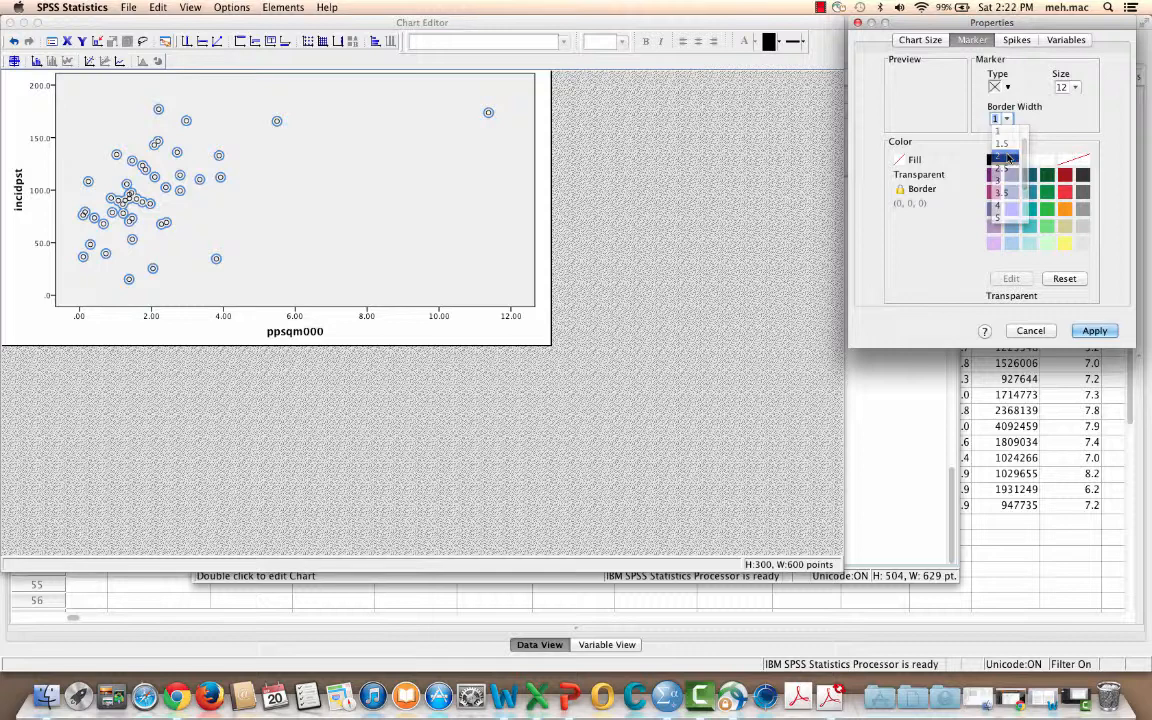
{"action": "left_click", "coordinate": [1094, 330]}
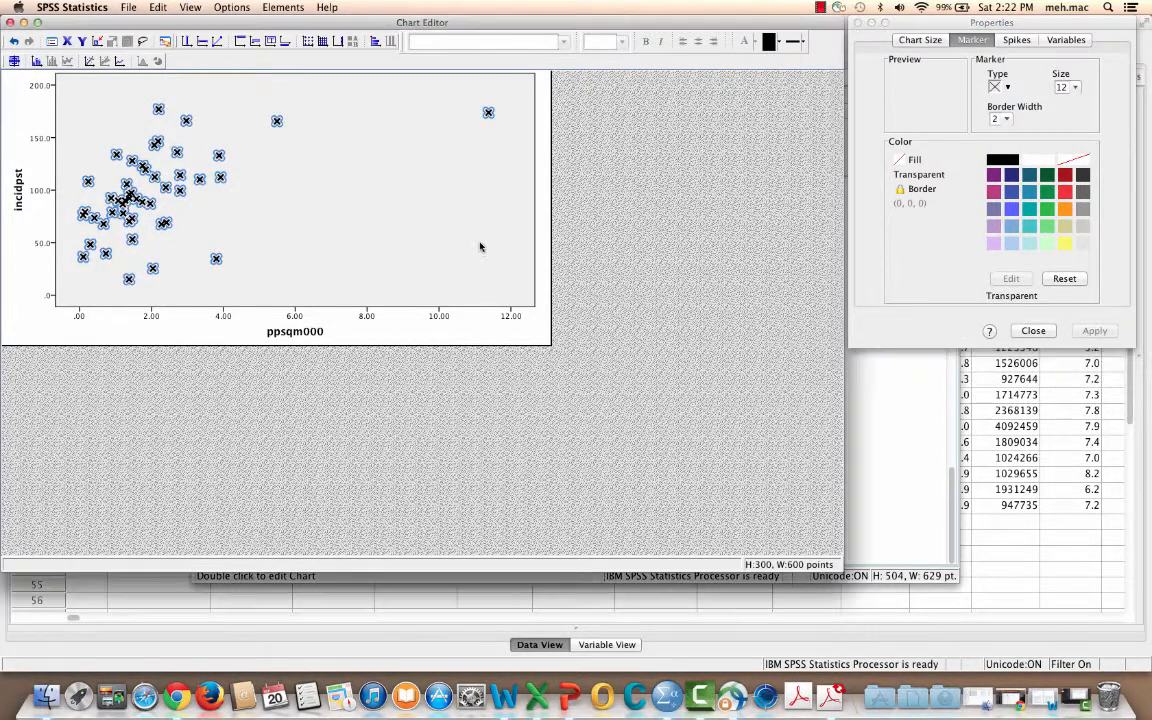
{"action": "left_click", "coordinate": [481, 247]}
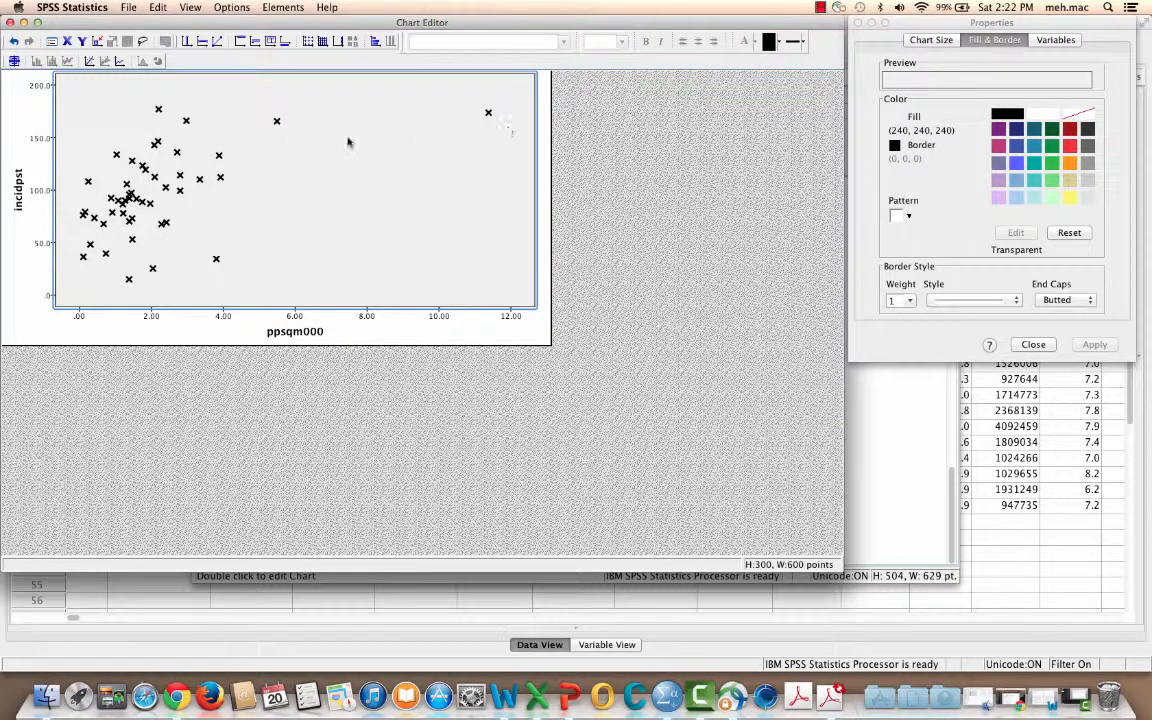
{"action": "left_click", "coordinate": [277, 122]}
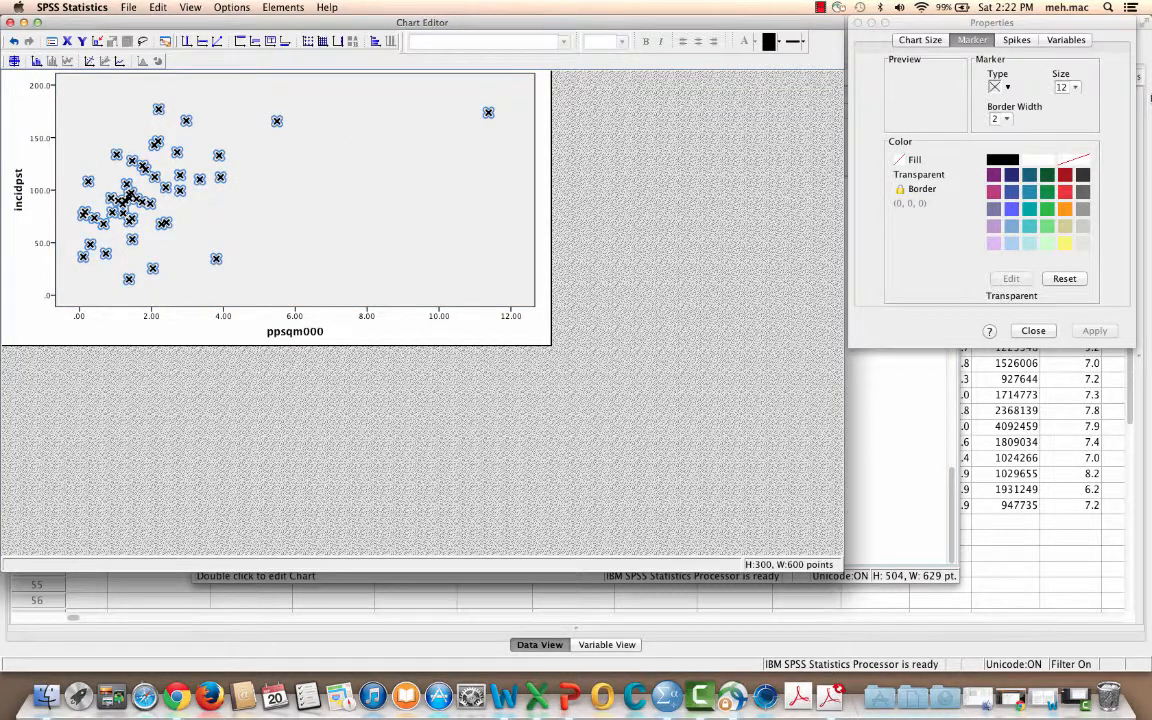
{"action": "left_click", "coordinate": [560, 270]}
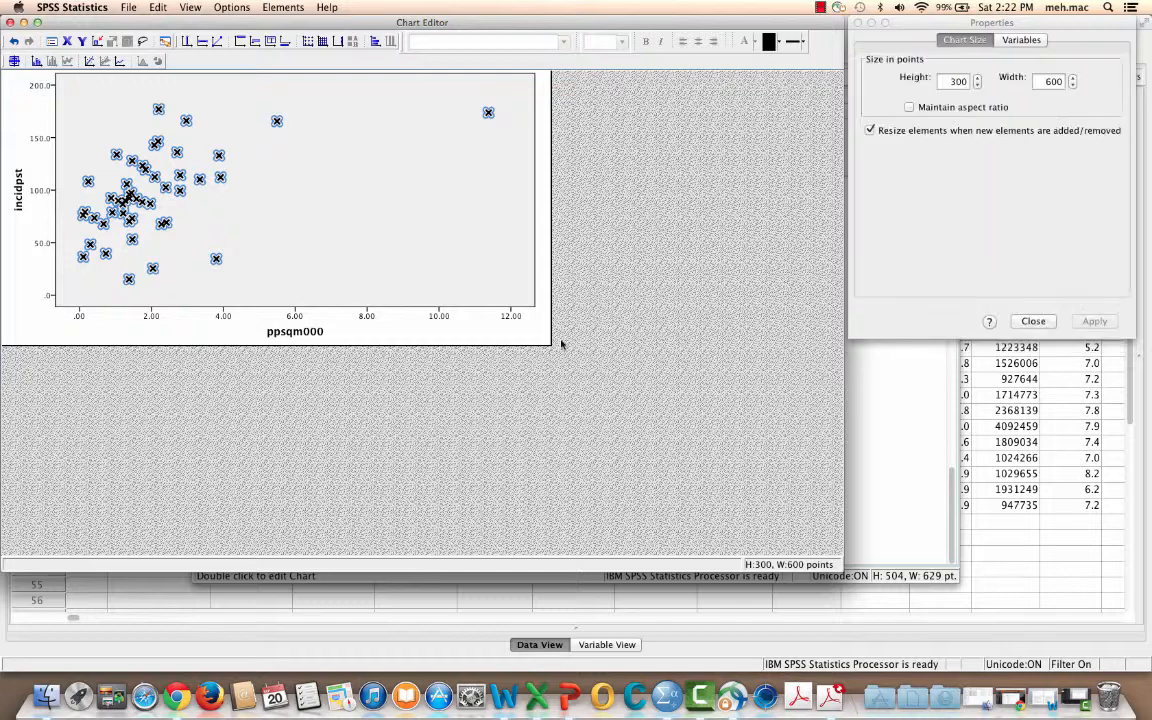
Replace the Y axis title with "NFIRS Basic Incidents per Station"
{"action": "left_click", "coordinate": [19, 190]}
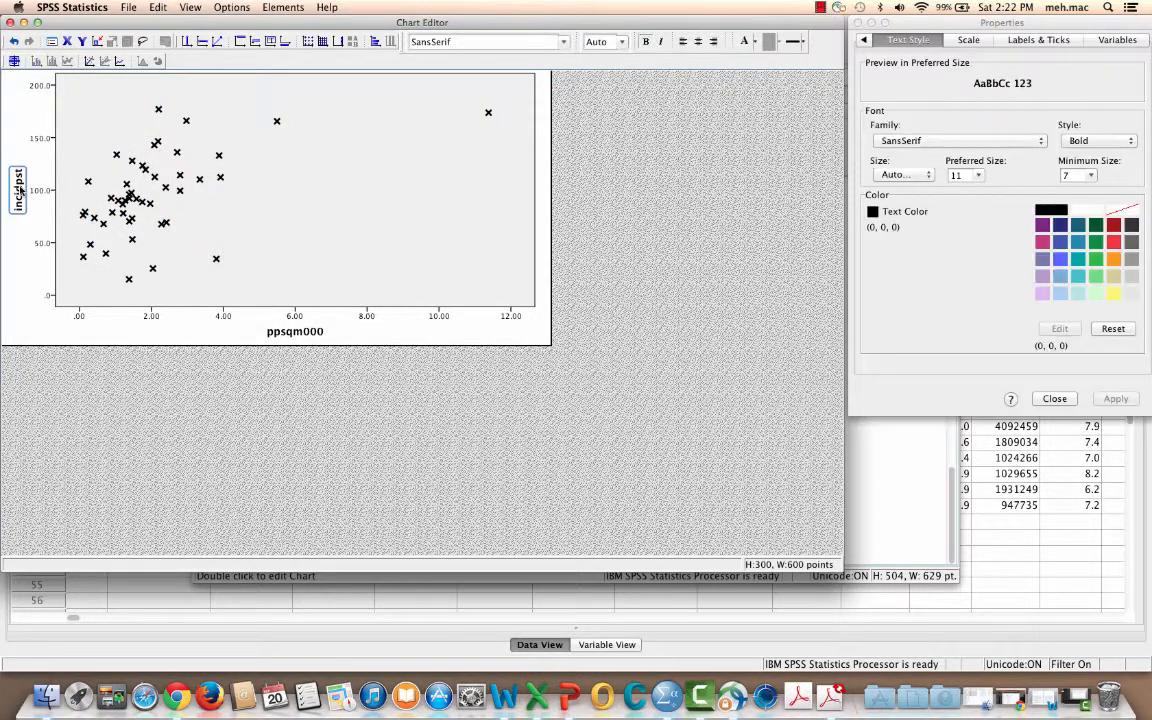
{"action": "left_click", "coordinate": [19, 189]}
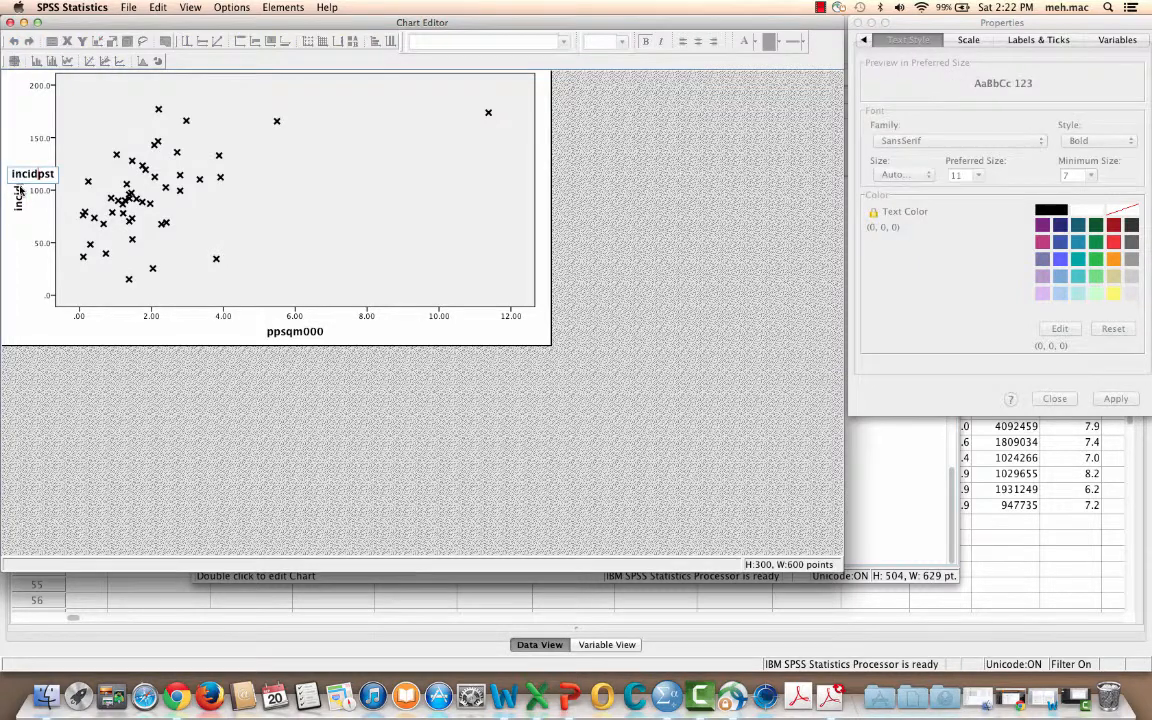
{"action": "left_click_drag", "start_coordinate": [58, 174], "coordinate": [3, 173]}
{"action": "type", "text": "NFIRS Basic Inc"}
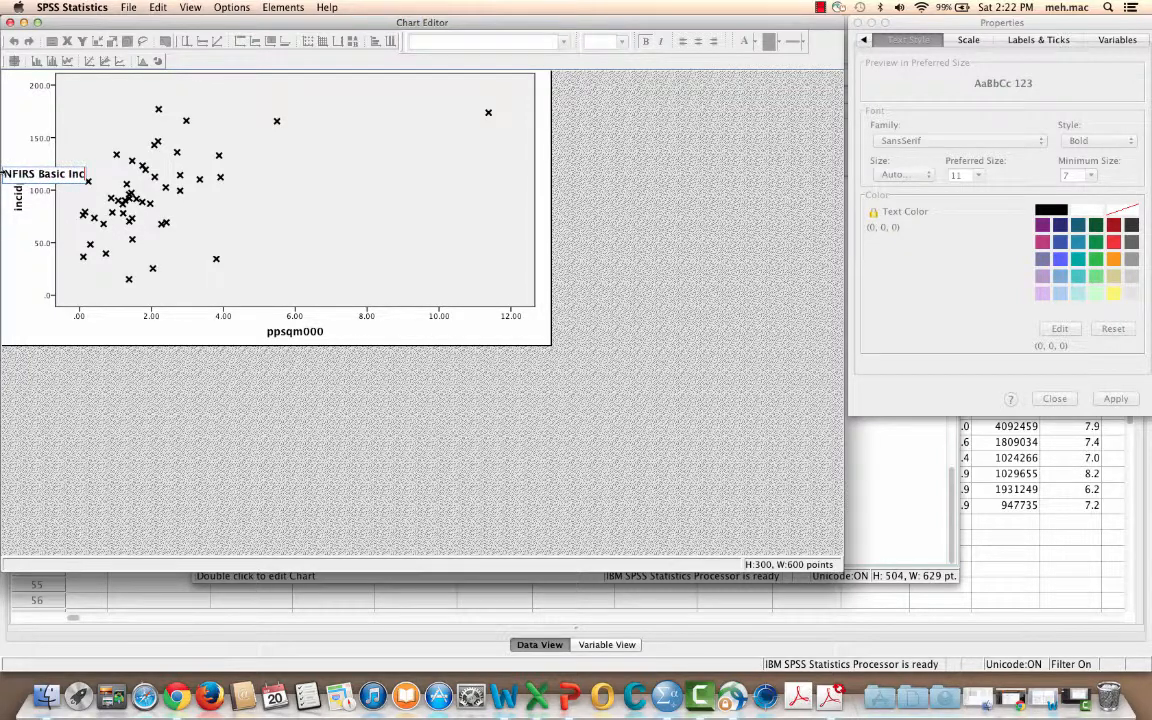
{"action": "type", "text": "idents P"}
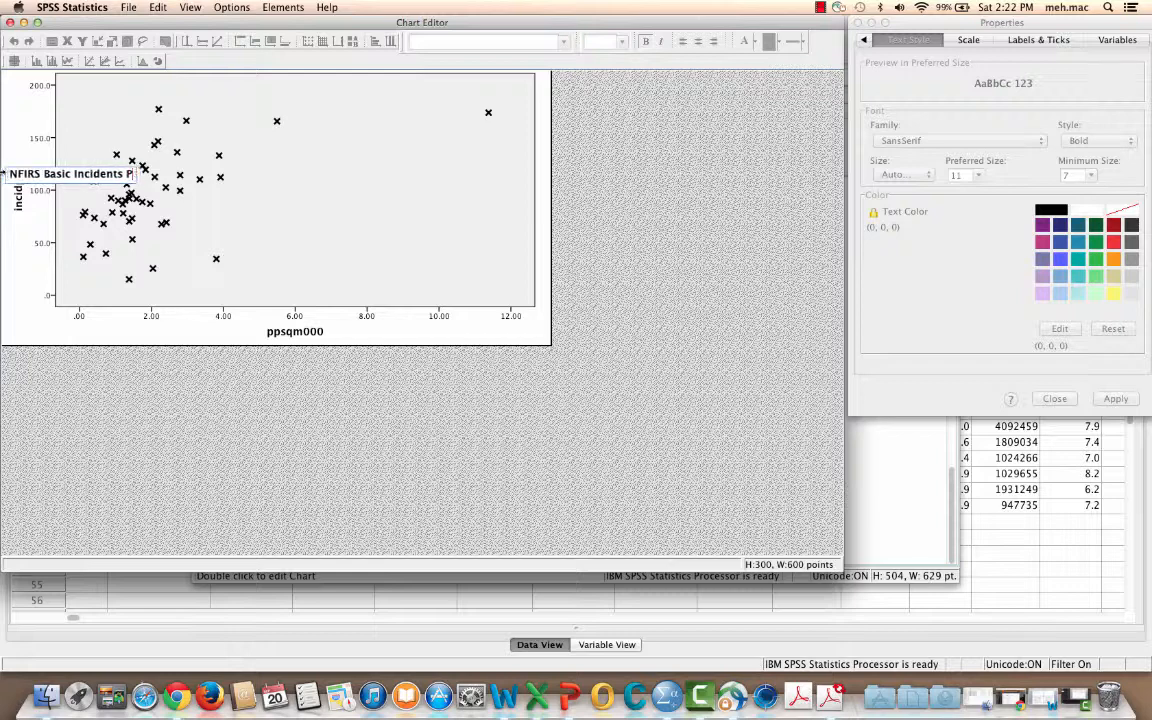
{"action": "key", "text": "BackSpace"}
{"action": "type", "text": "per"}
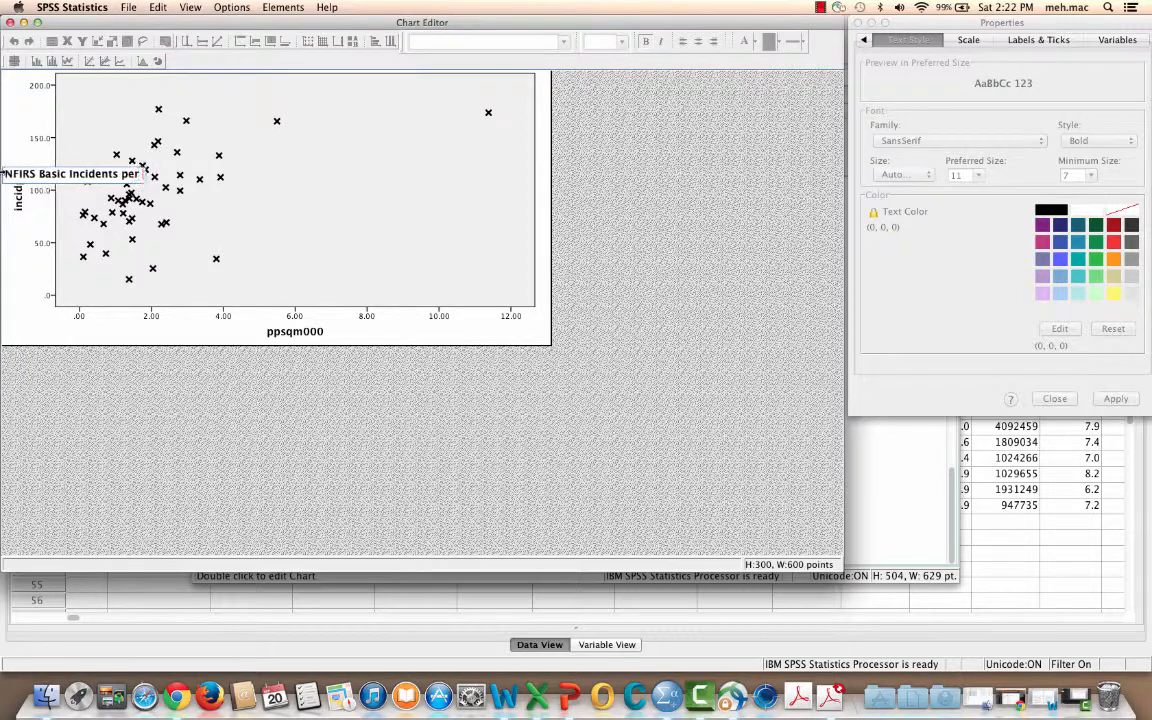
{"action": "type", "text": " Station"}
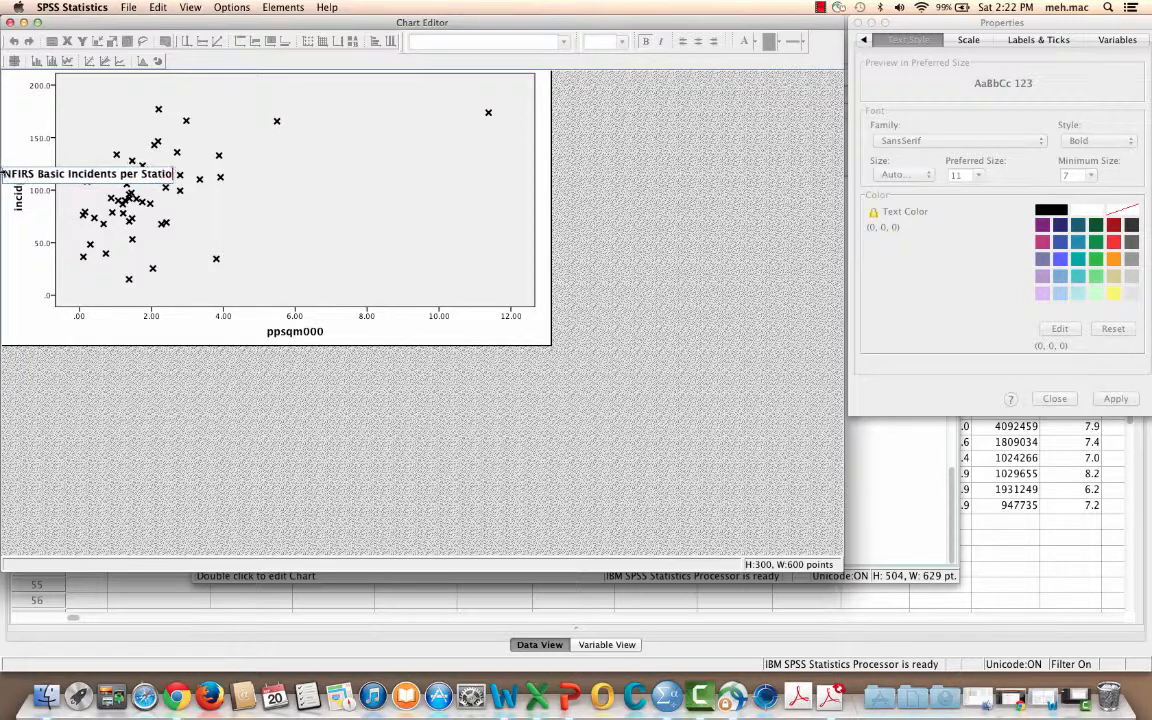
{"action": "left_click", "coordinate": [24, 277]}
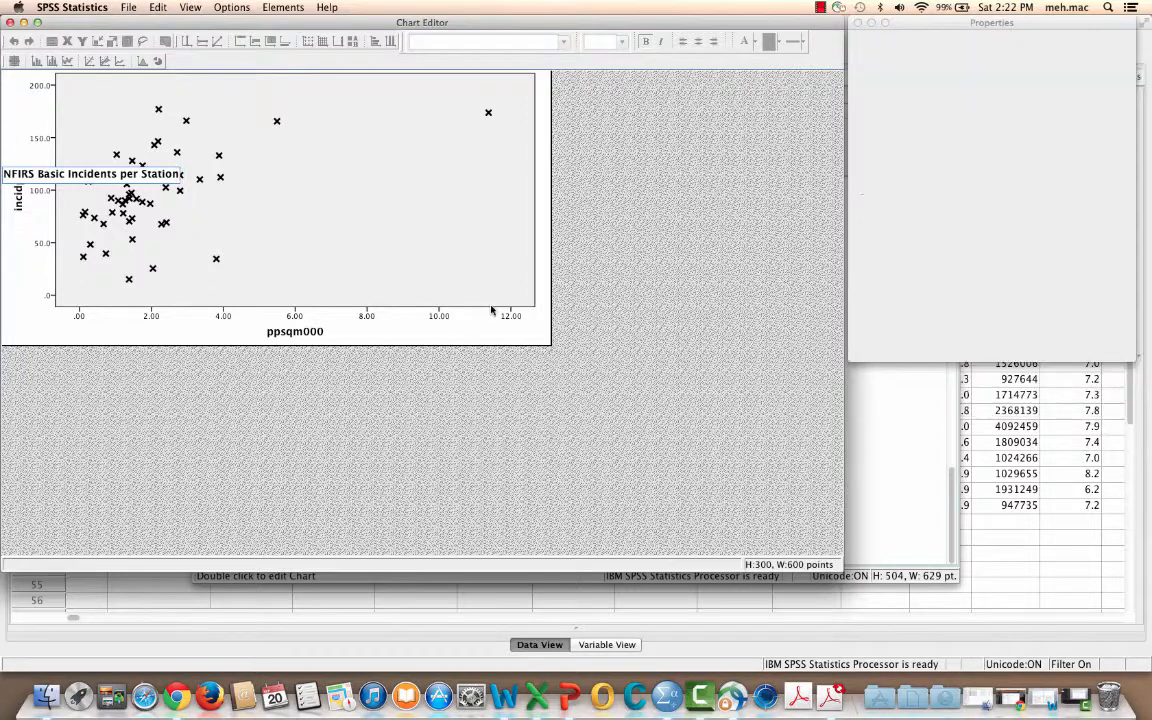
Replace the X axis title with "Population per Square Mile (000)" and close the chart properties
{"action": "left_click", "coordinate": [292, 334]}
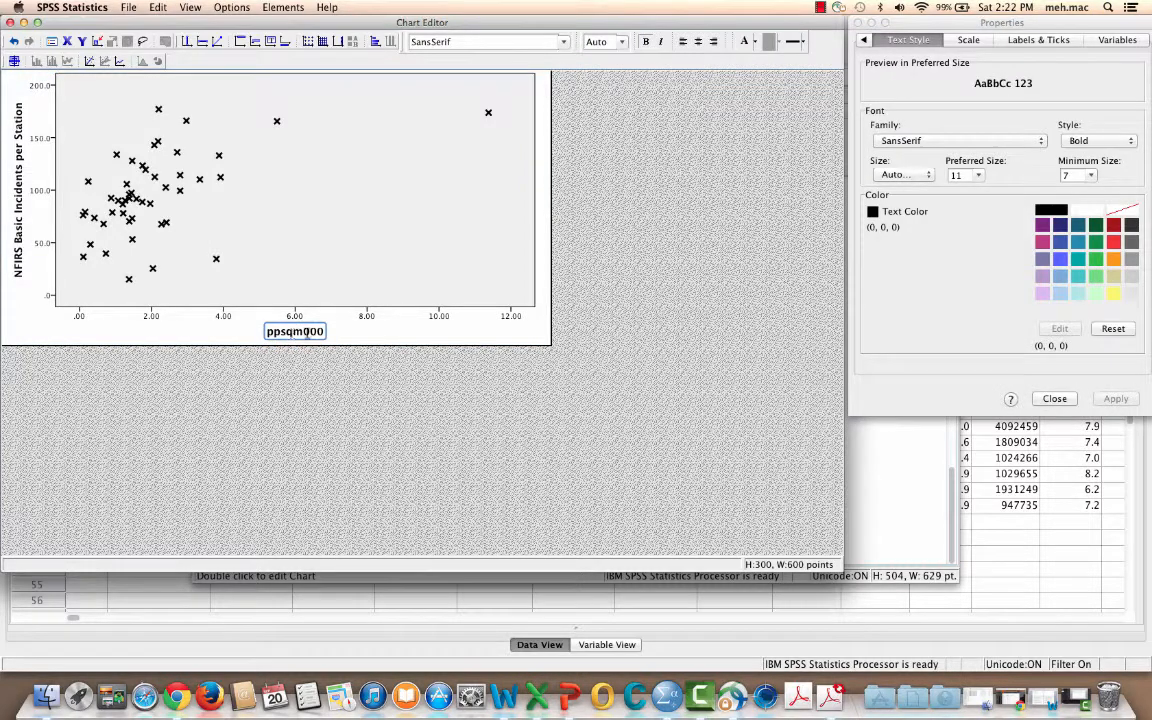
{"action": "left_click", "coordinate": [292, 332]}
{"action": "left_click_drag", "start_coordinate": [327, 330], "coordinate": [186, 331]}
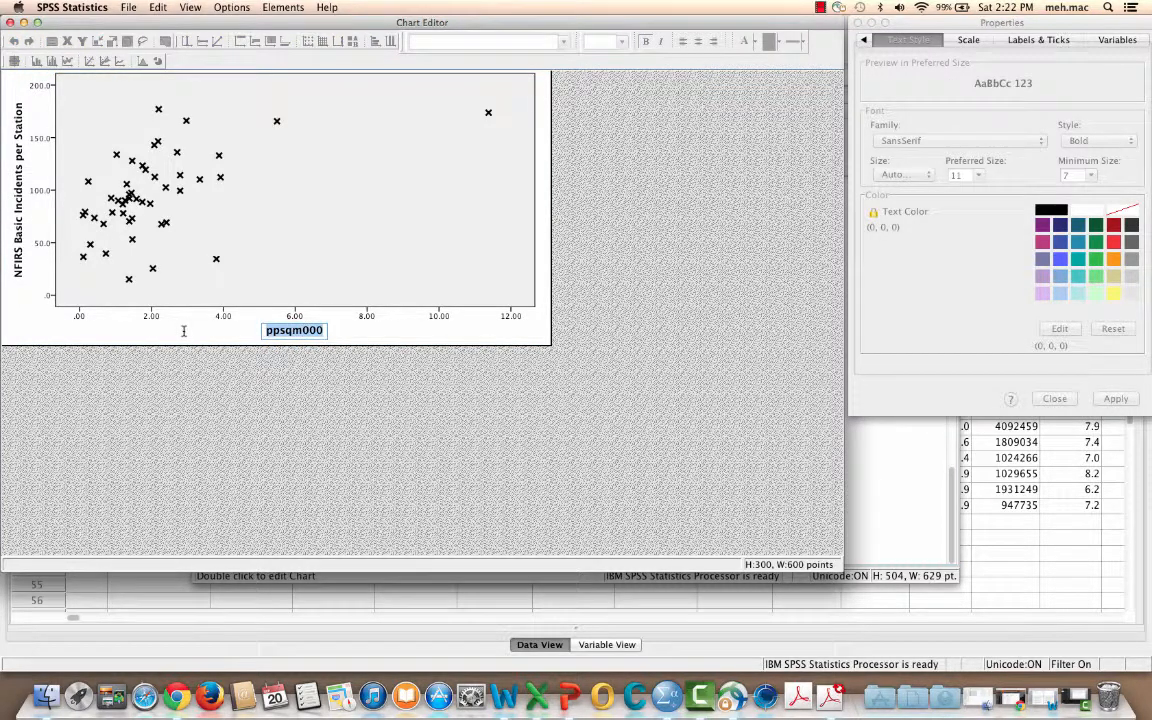
{"action": "type", "text": "Population P"}
{"action": "key", "text": "BackSpace"}
{"action": "type", "text": "per Su"}
{"action": "type", "text": "uare Mile"}
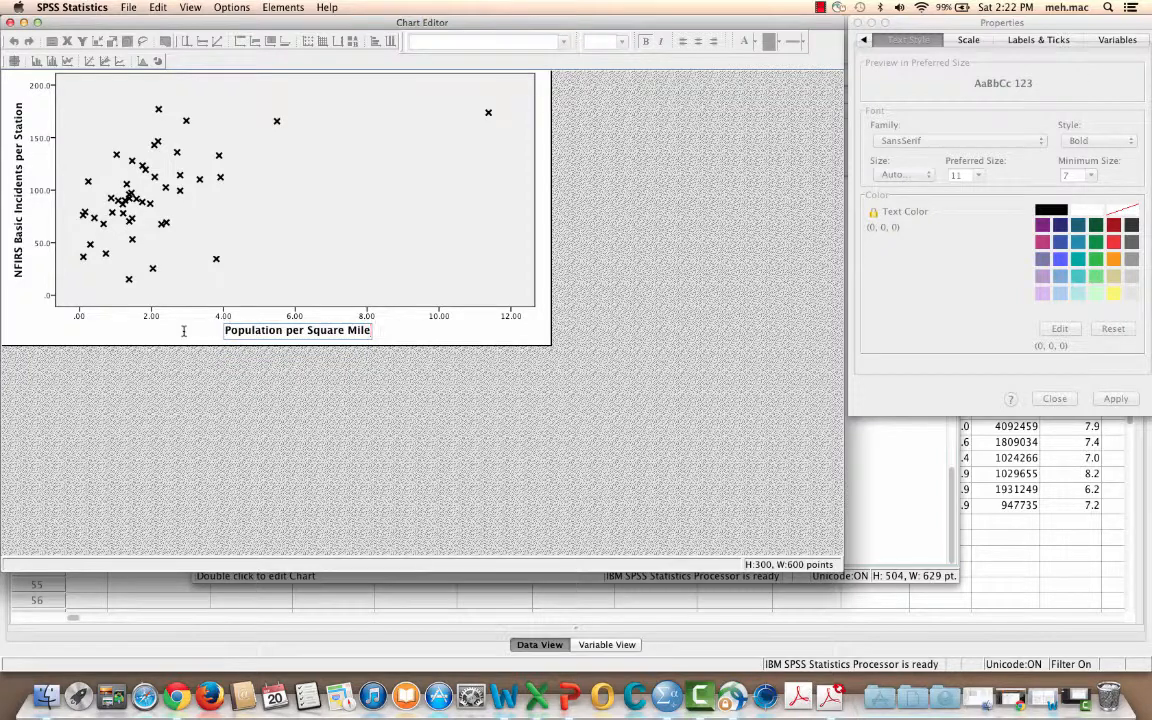
{"action": "type", "text": " ("}
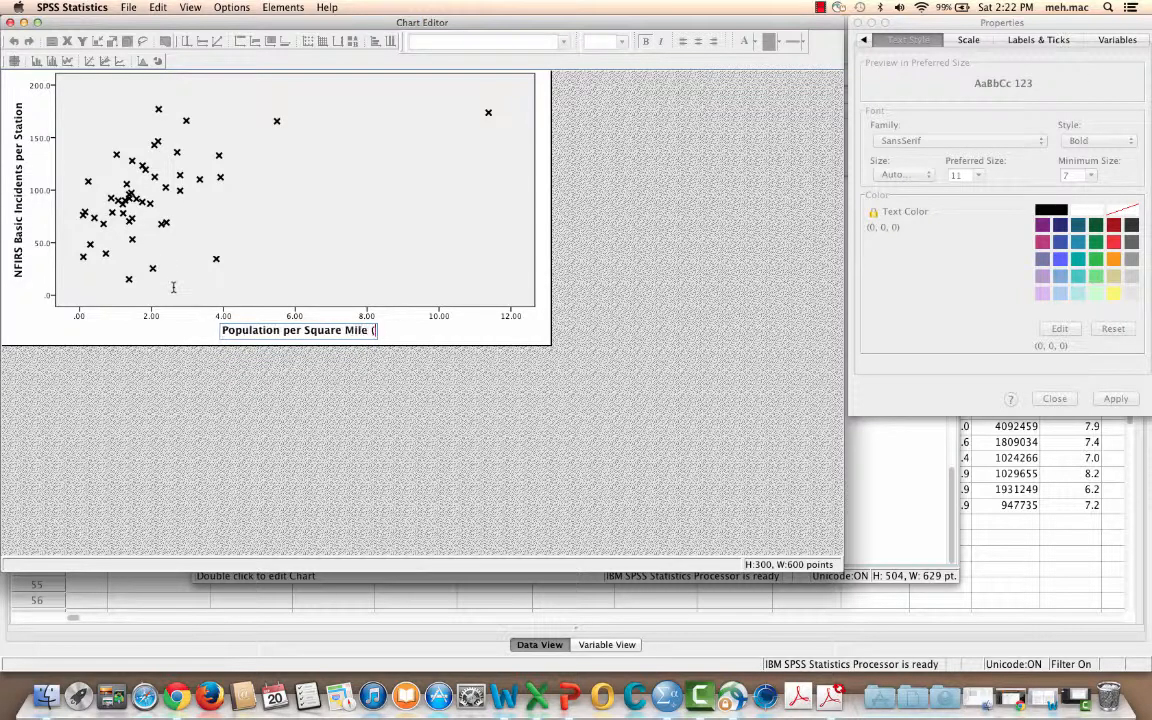
{"action": "type", "text": "100"}
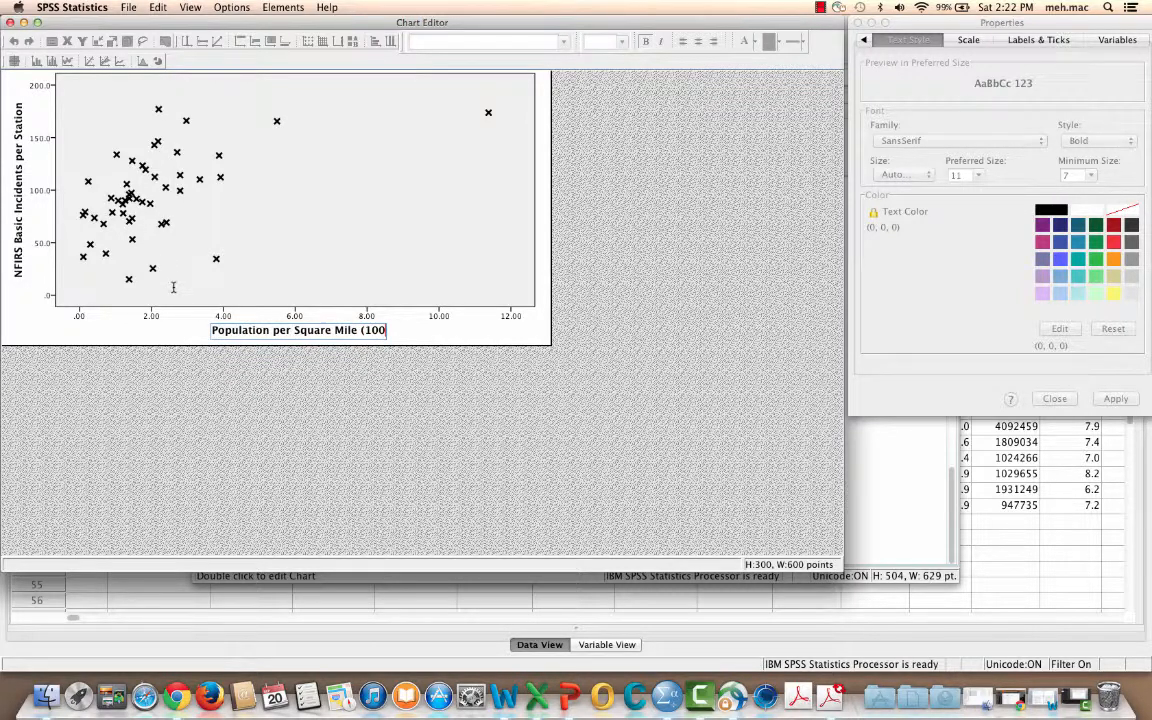
{"action": "key", "text": "BackSpace"}
{"action": "key", "text": "BackSpace"}
{"action": "key", "text": "BackSpace"}
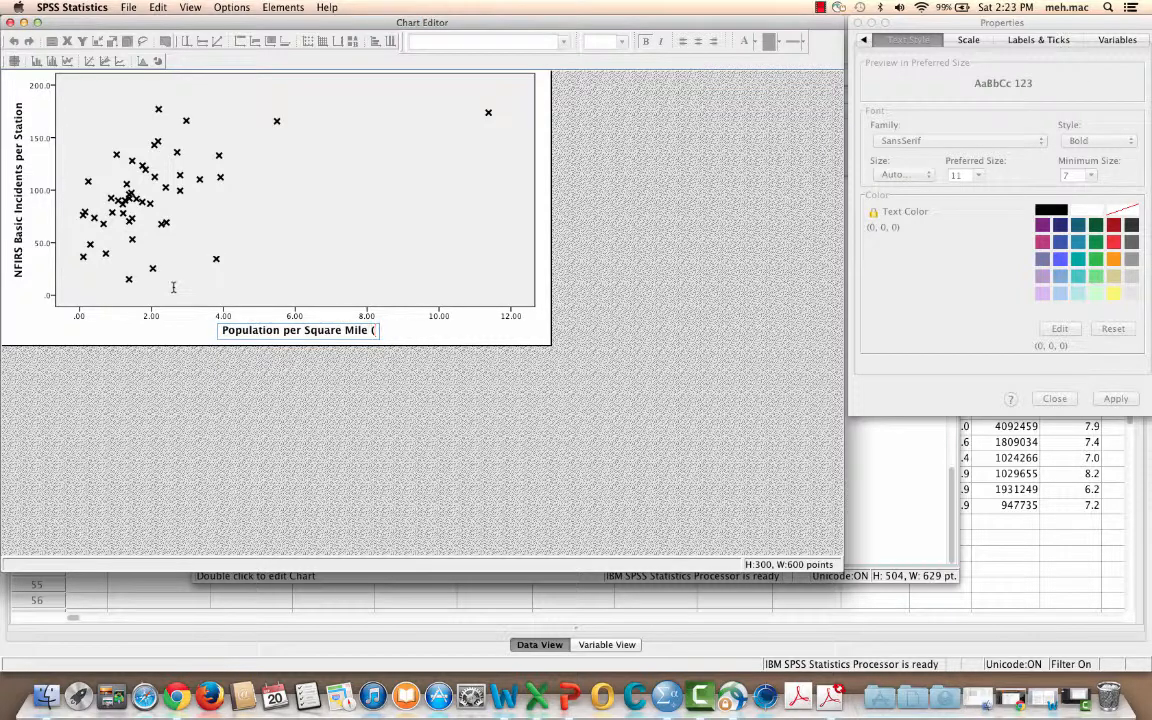
{"action": "type", "text": "000"}
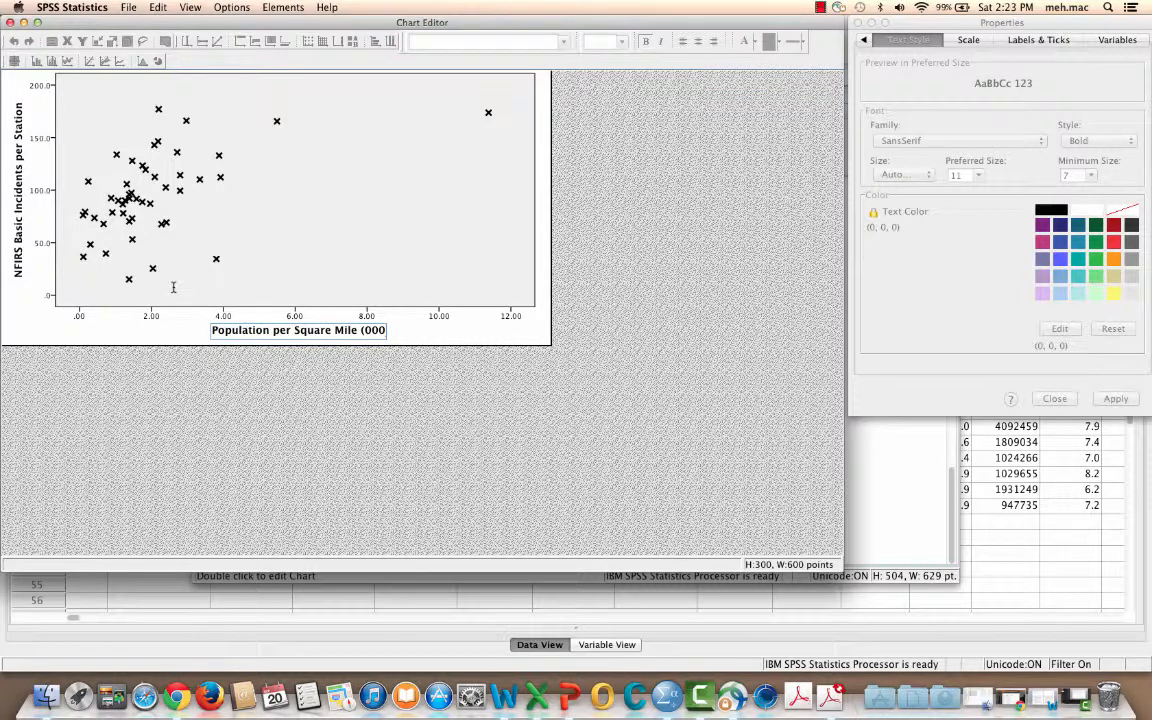
{"action": "type", "text": ")"}
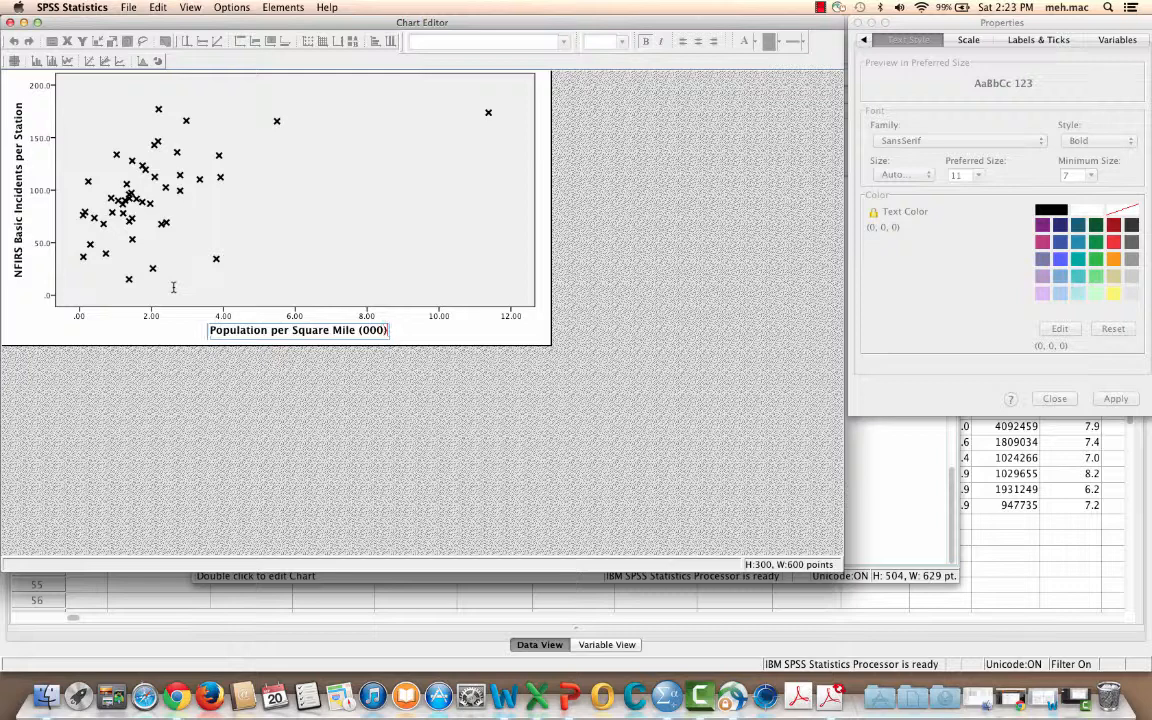
{"action": "left_click", "coordinate": [669, 271]}
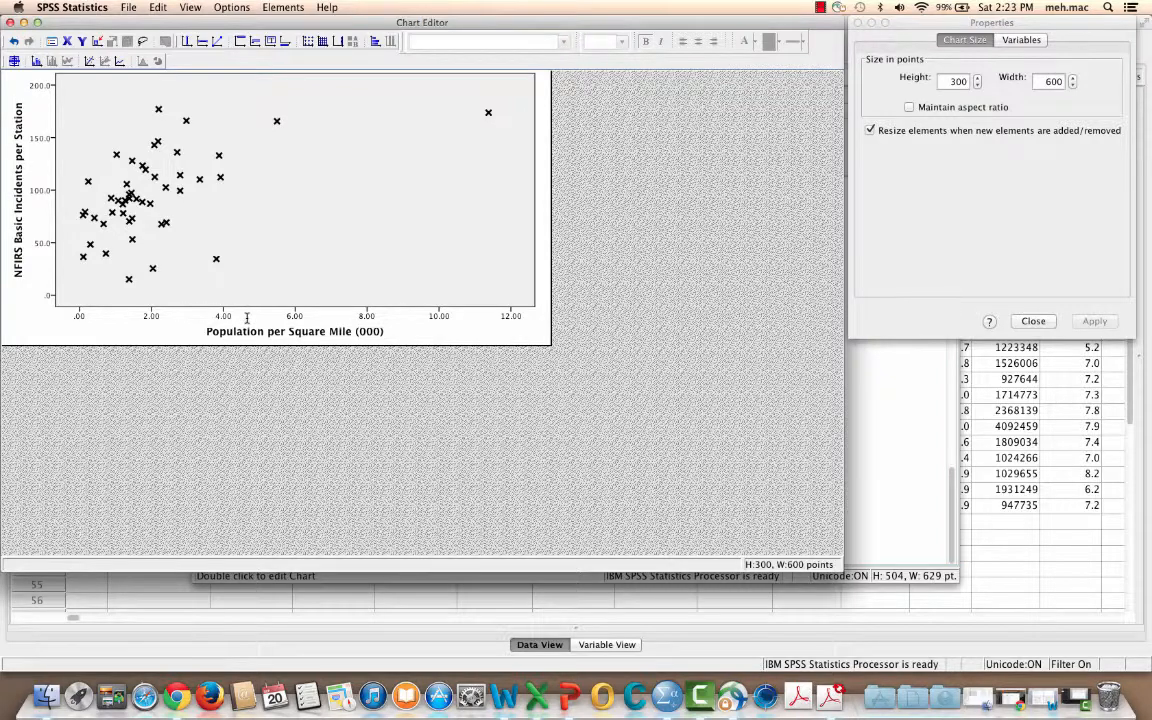
{"action": "left_click", "coordinate": [1033, 321]}
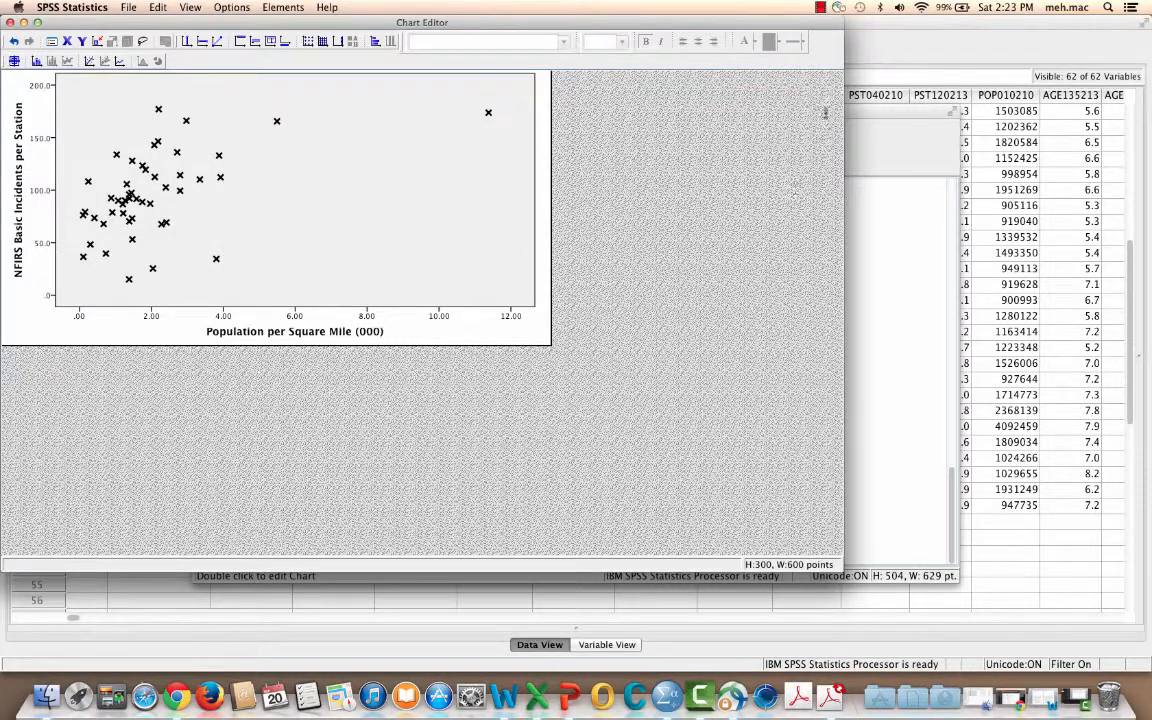
{"action": "left_click", "coordinate": [820, 8]}
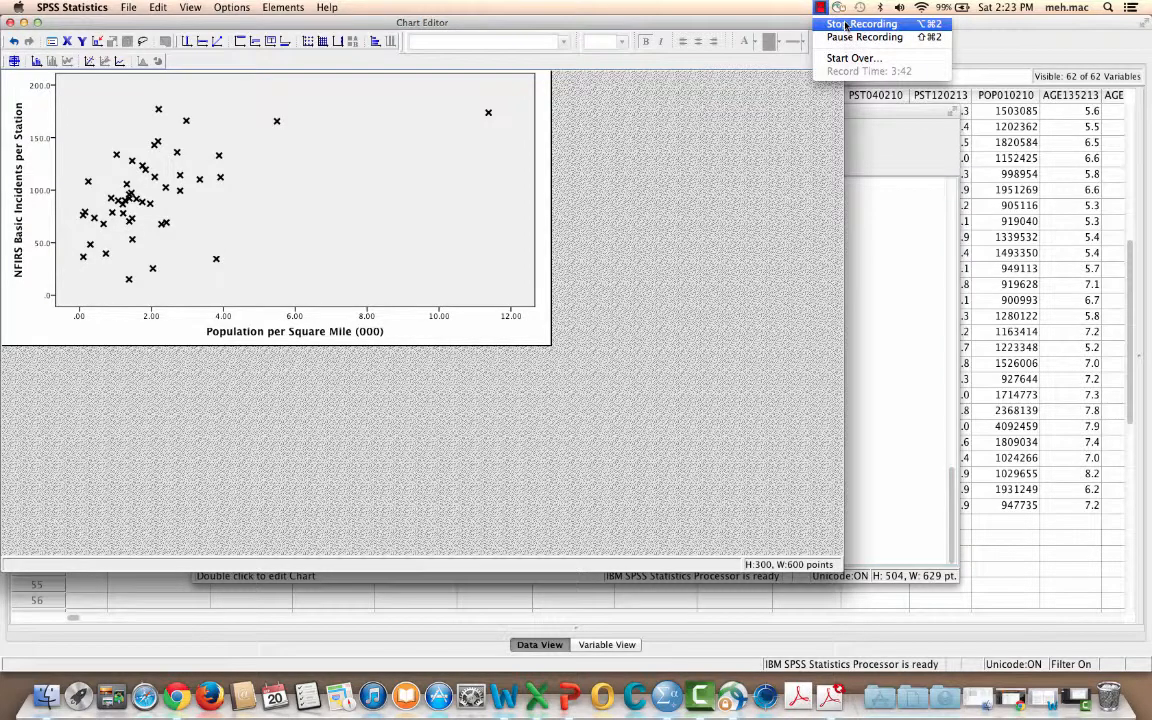
{"action": "left_click", "coordinate": [845, 25]}
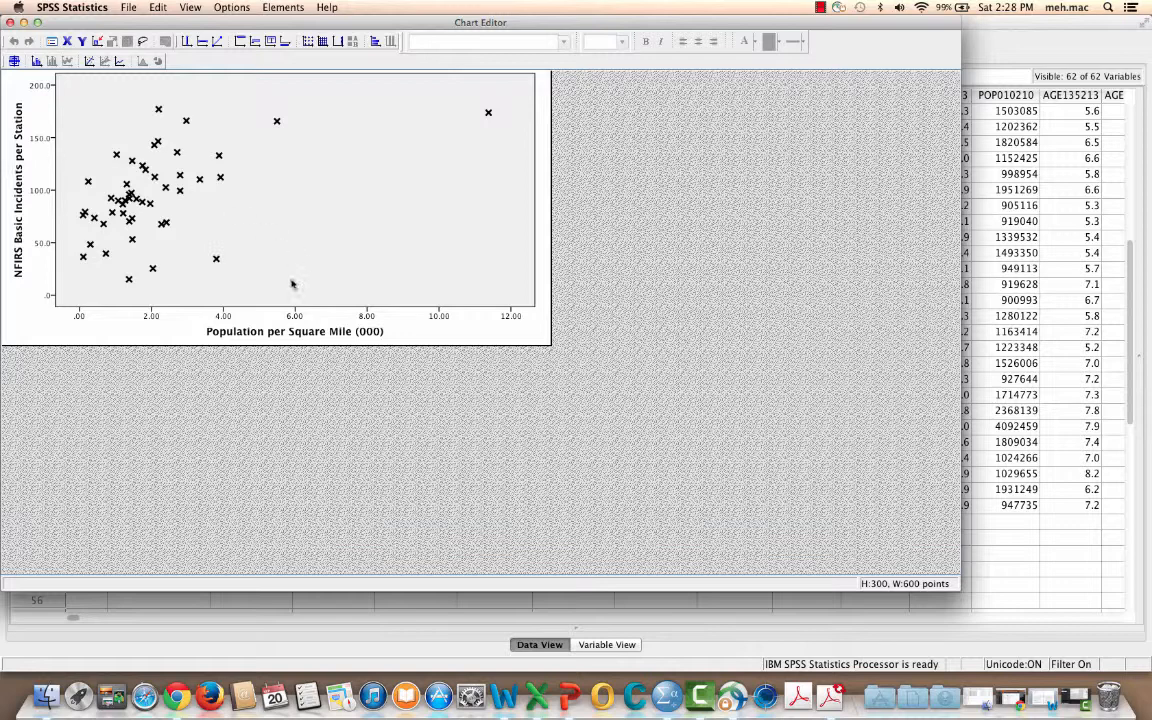
Close the Chart Editor and review the Descriptive Statistics table above the scatterplot in the output
{"action": "left_click", "coordinate": [10, 22]}
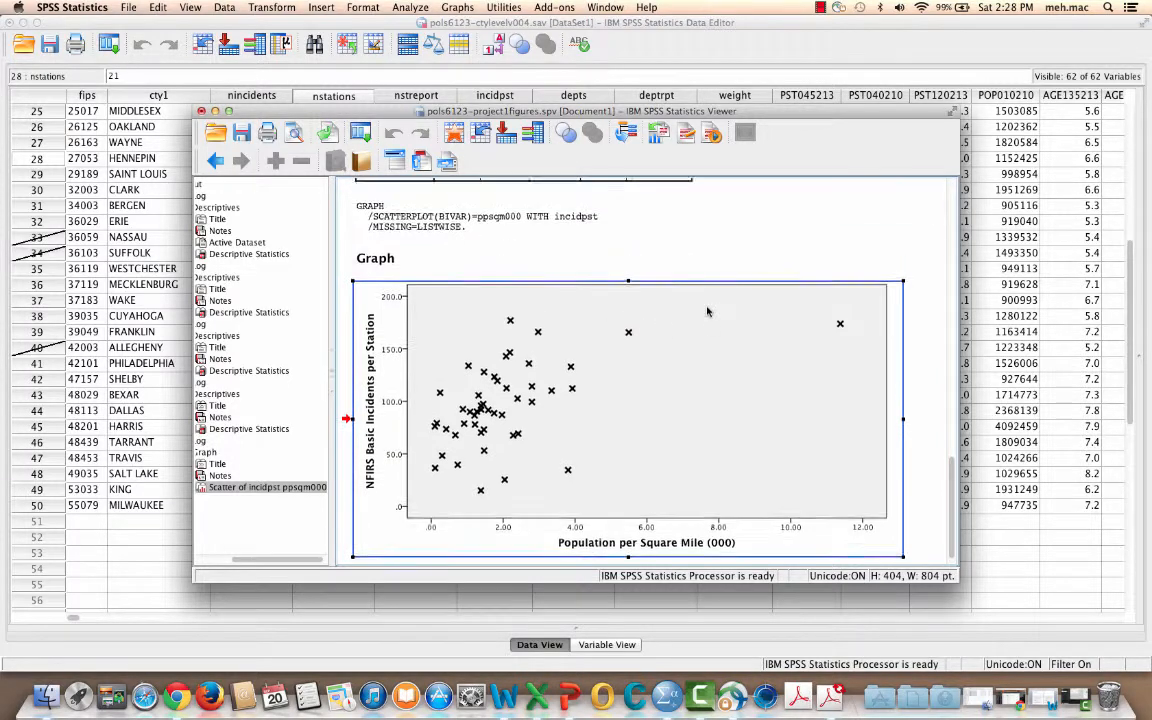
{"action": "scroll", "coordinate": [707, 312], "scroll_direction": "up", "scroll_amount": 5}
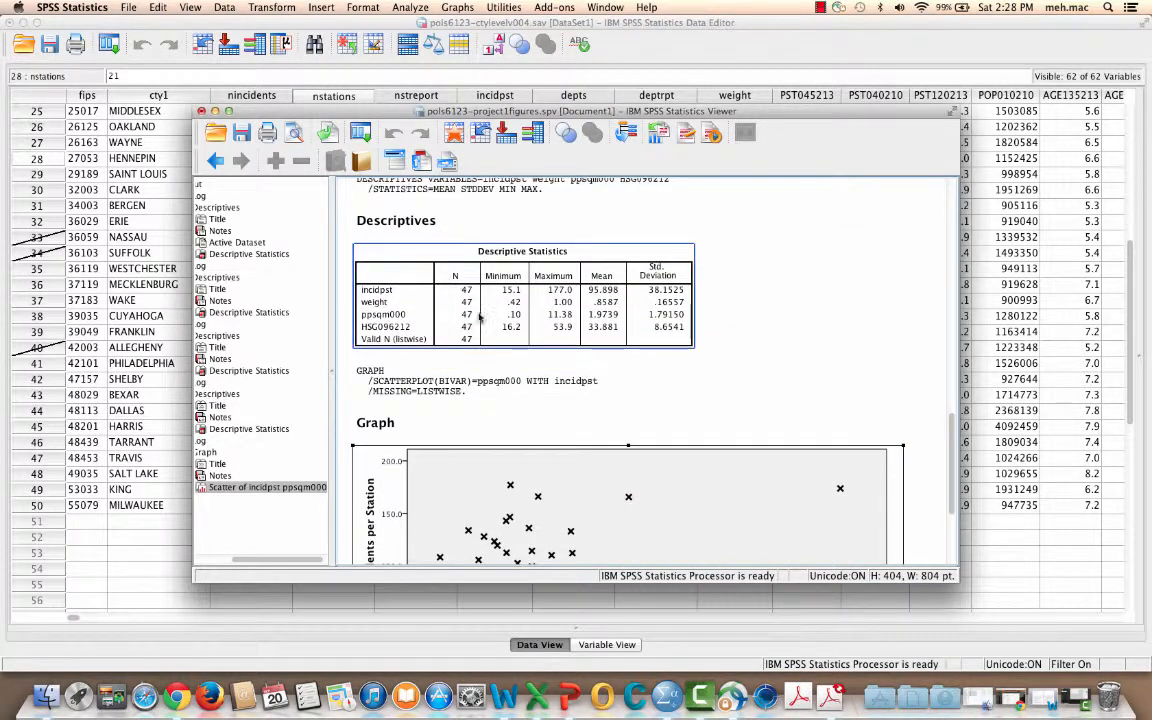
{"action": "left_click", "coordinate": [508, 288]}
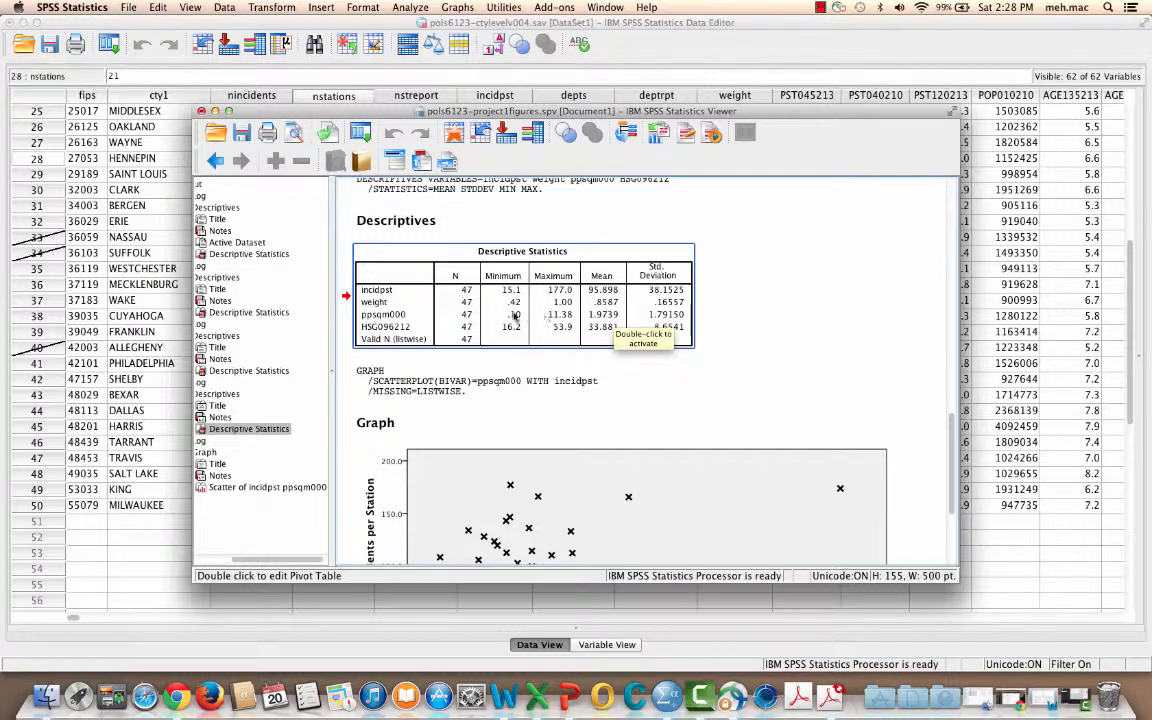
{"action": "scroll", "coordinate": [571, 316], "scroll_direction": "down", "scroll_amount": 1}
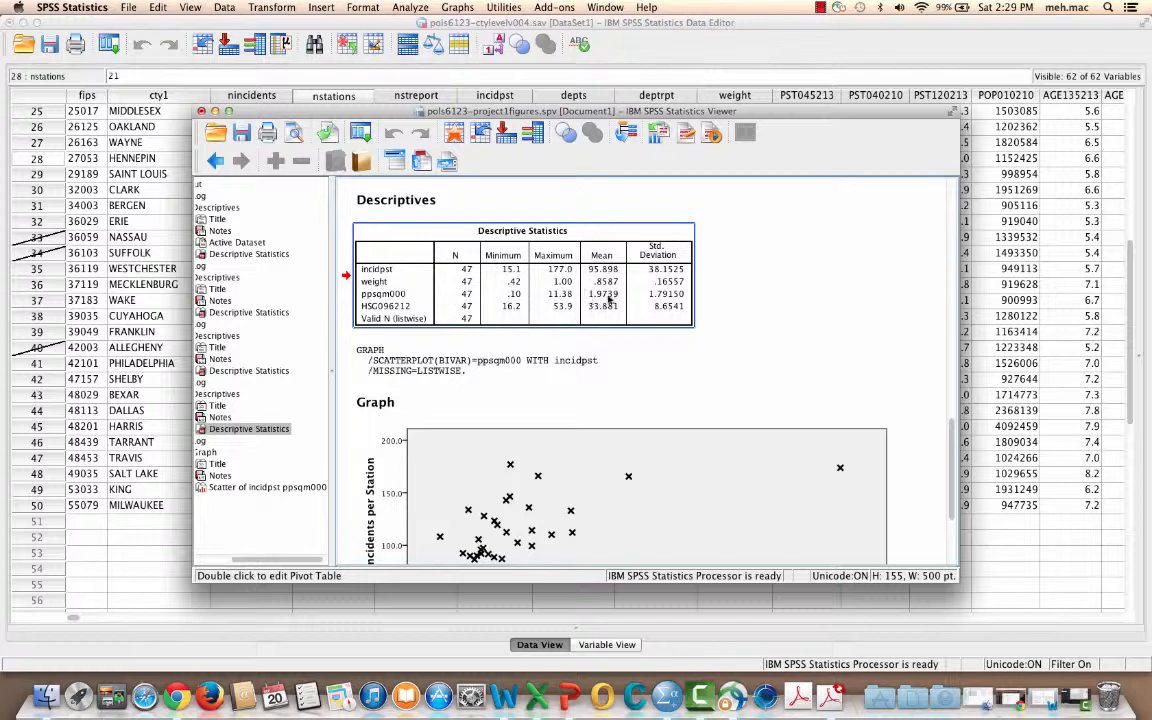
Compare the scatterplot's points, including the far outlier, with the ppsqm000 and incidpst rows of the Descriptive Statistics table
{"action": "left_click", "coordinate": [646, 358]}
{"action": "scroll", "coordinate": [647, 359], "scroll_direction": "down", "scroll_amount": 5}
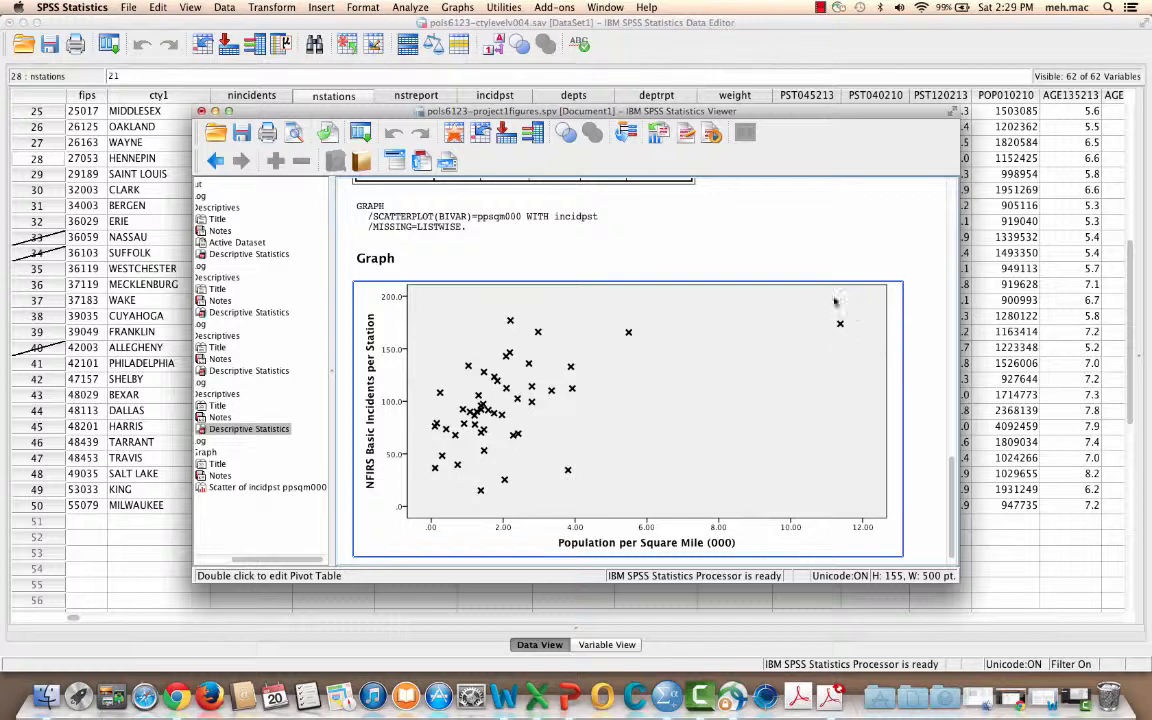
{"action": "scroll", "coordinate": [719, 388], "scroll_direction": "up", "scroll_amount": 9}
{"action": "scroll", "coordinate": [714, 400], "scroll_direction": "down", "scroll_amount": 3}
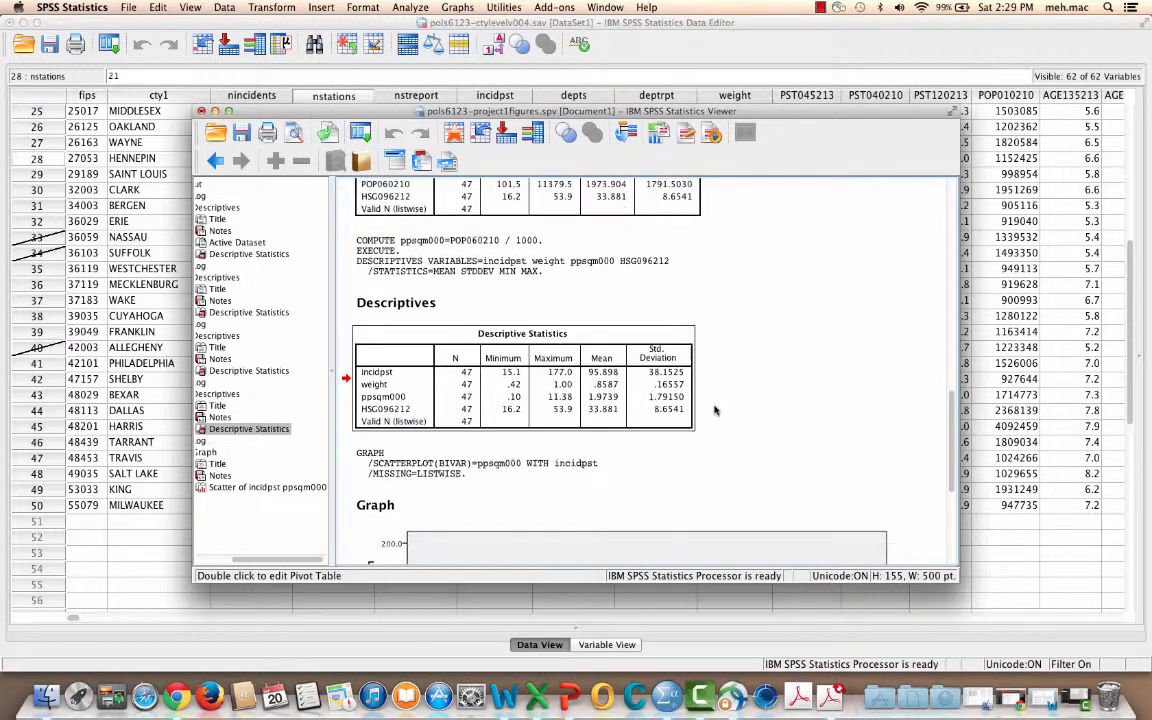
{"action": "left_click", "coordinate": [541, 329]}
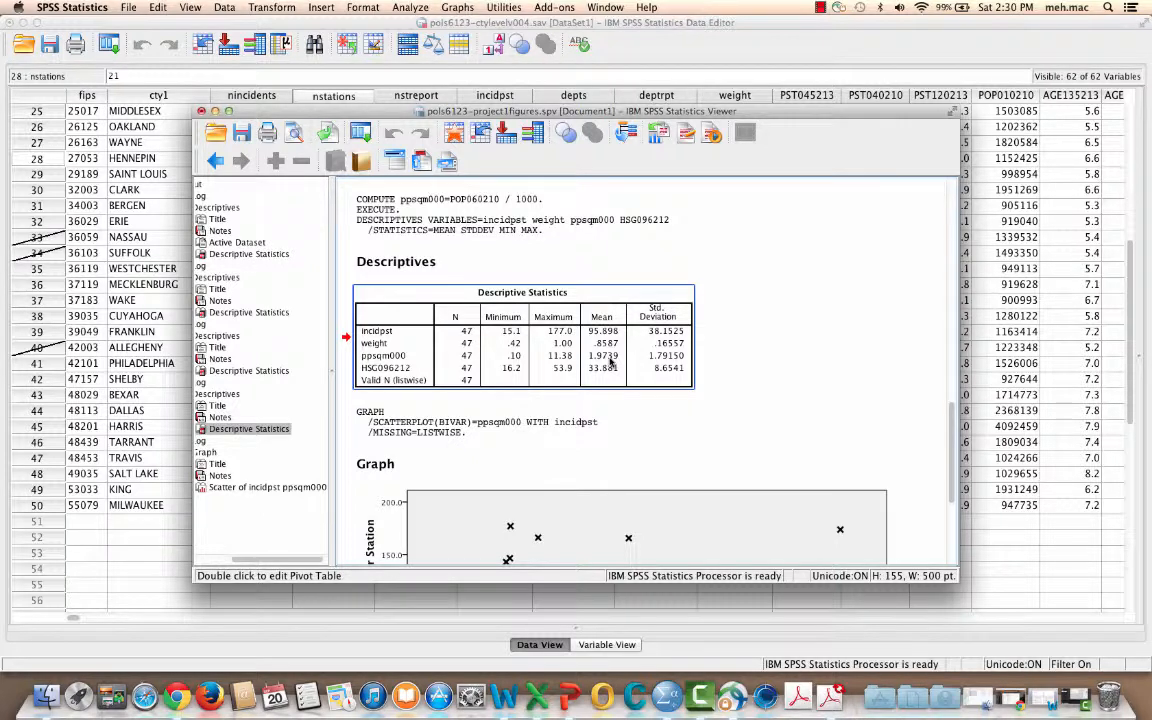
{"action": "scroll", "coordinate": [819, 371], "scroll_direction": "down", "scroll_amount": 5}
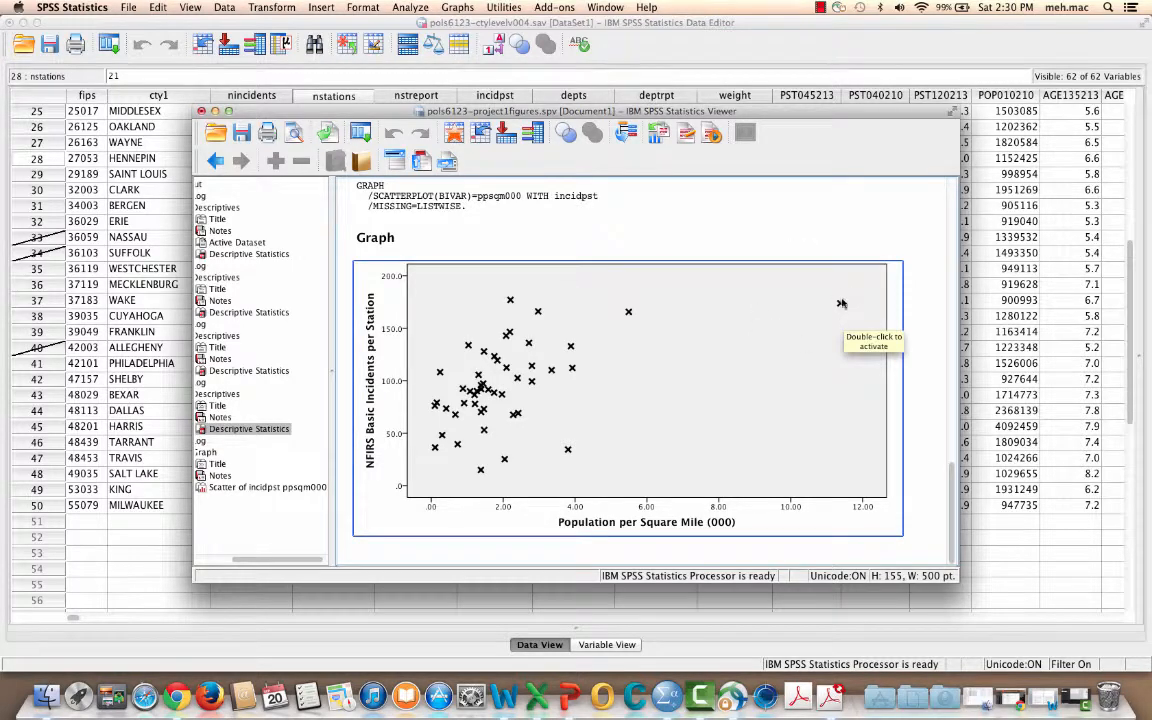
{"action": "scroll", "coordinate": [753, 260], "scroll_direction": "up", "scroll_amount": 5}
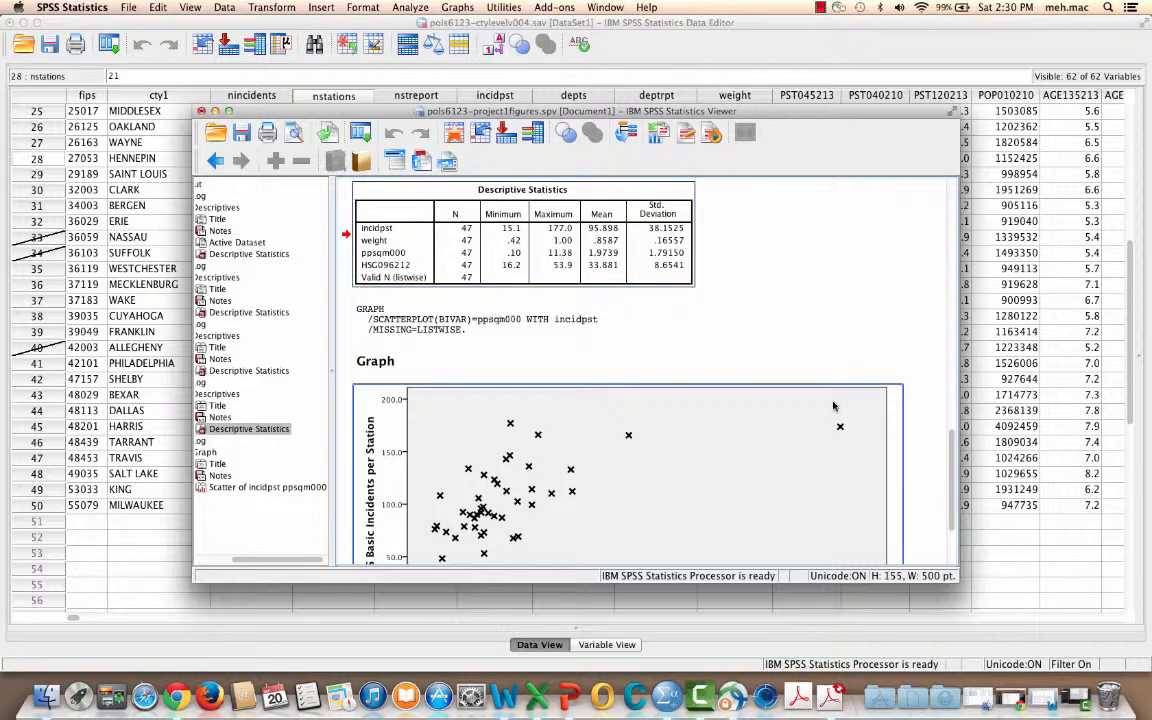
{"action": "scroll", "coordinate": [771, 395], "scroll_direction": "down", "scroll_amount": 3}
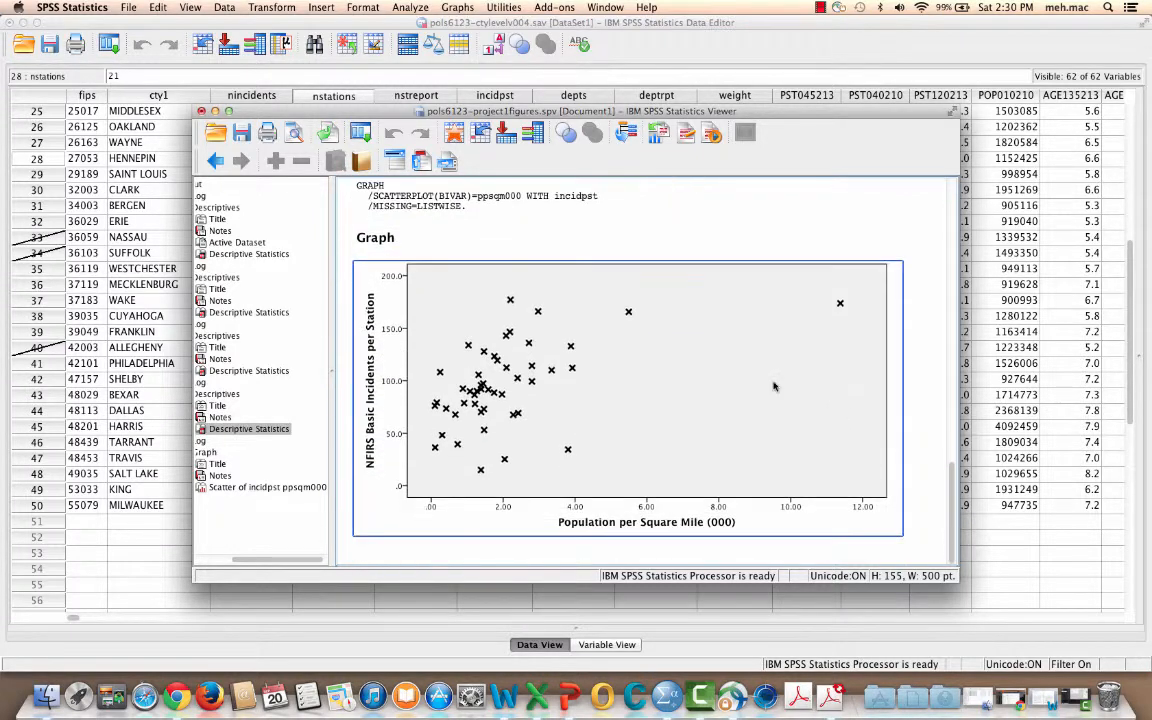
Open the scatterplot for editing and give the Y axis a custom scale with minimum 0, maximum 225, major increment 25 and origin 0
{"action": "double_click", "coordinate": [396, 336]}
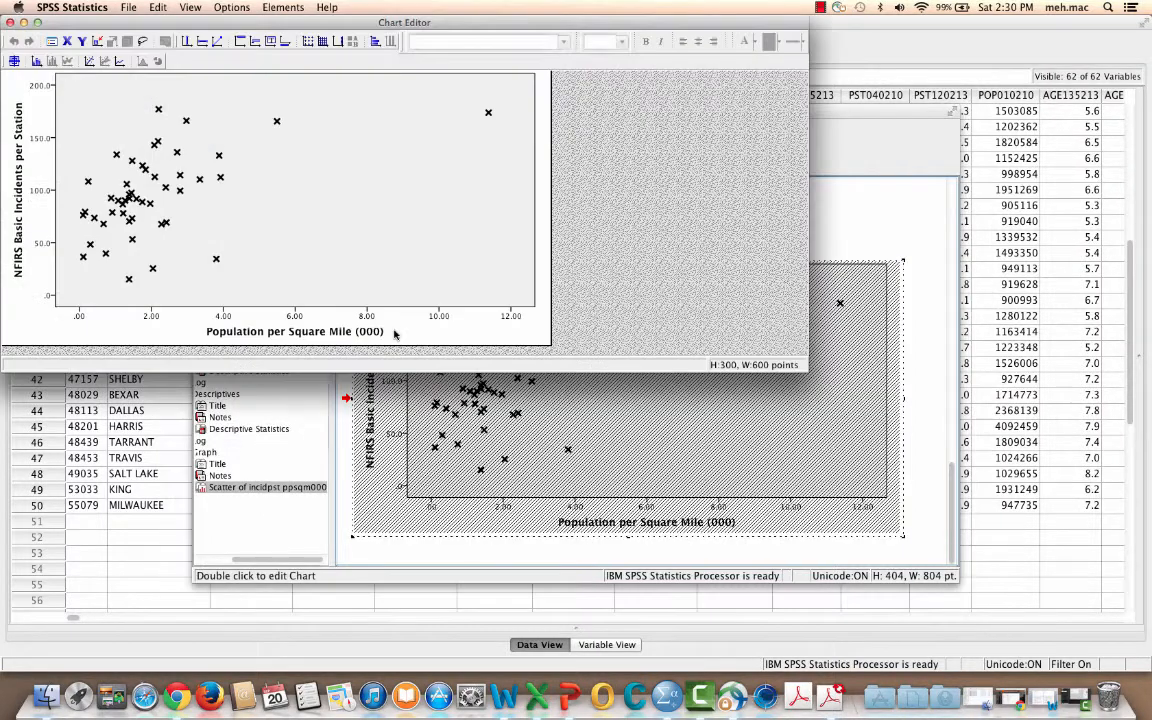
{"action": "double_click", "coordinate": [44, 90]}
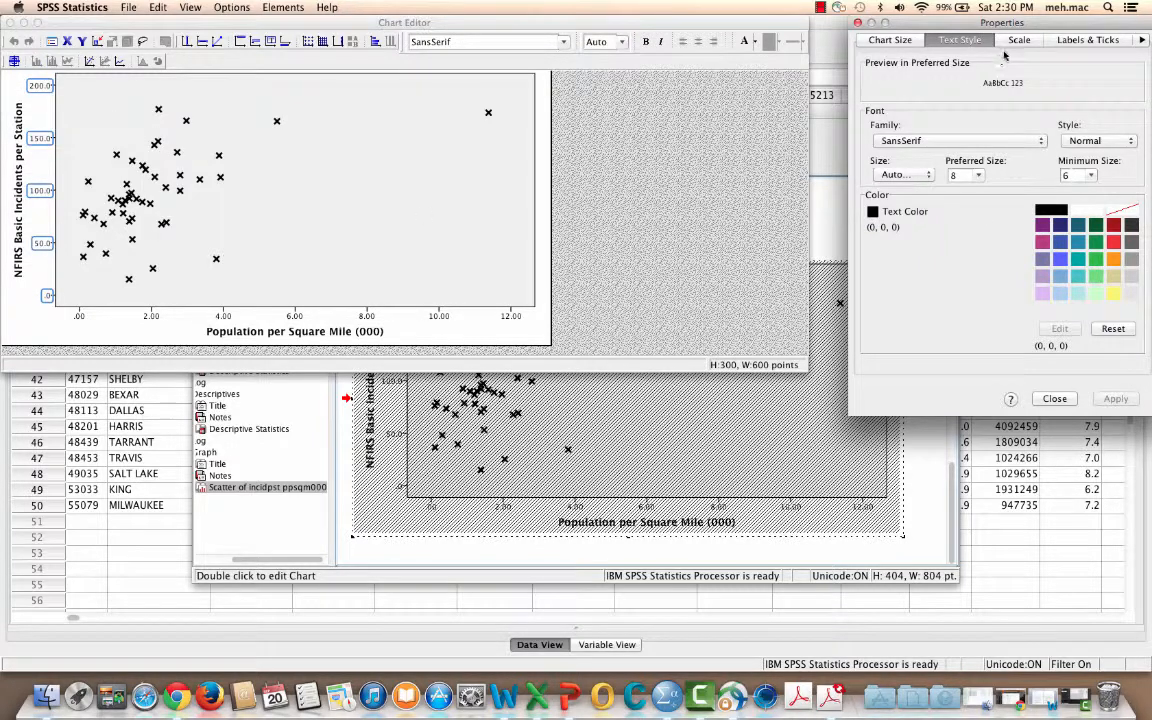
{"action": "left_click", "coordinate": [1024, 42]}
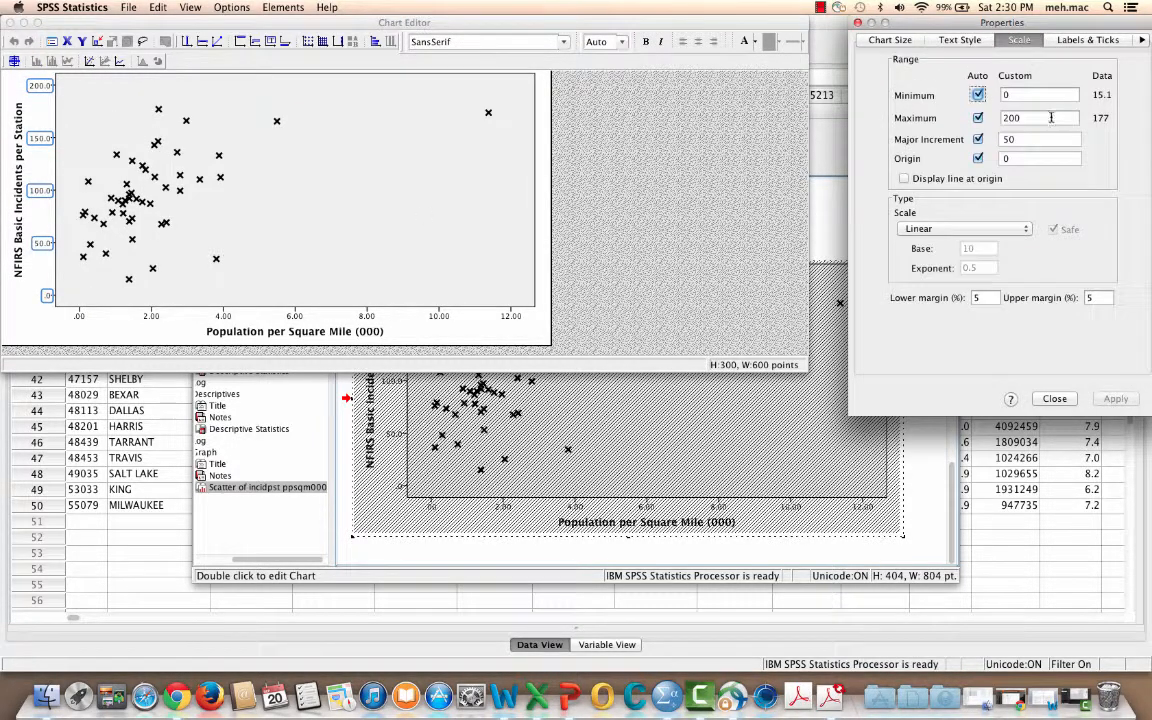
{"action": "left_click", "coordinate": [977, 94]}
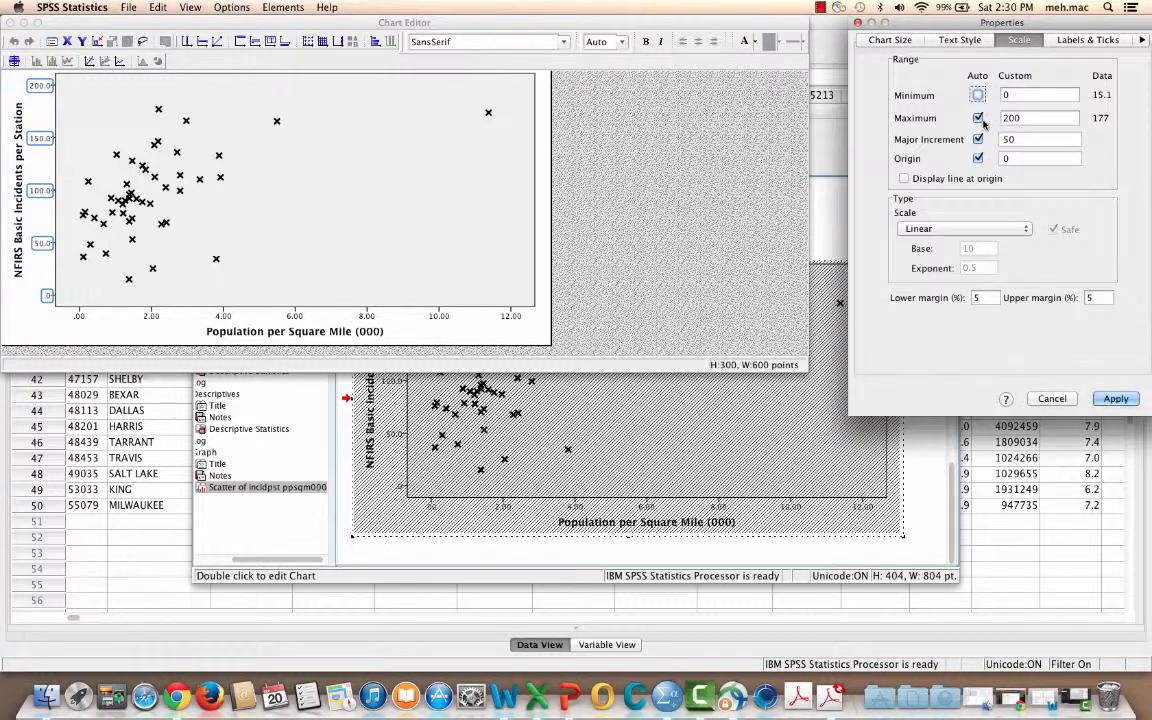
{"action": "left_click", "coordinate": [978, 118]}
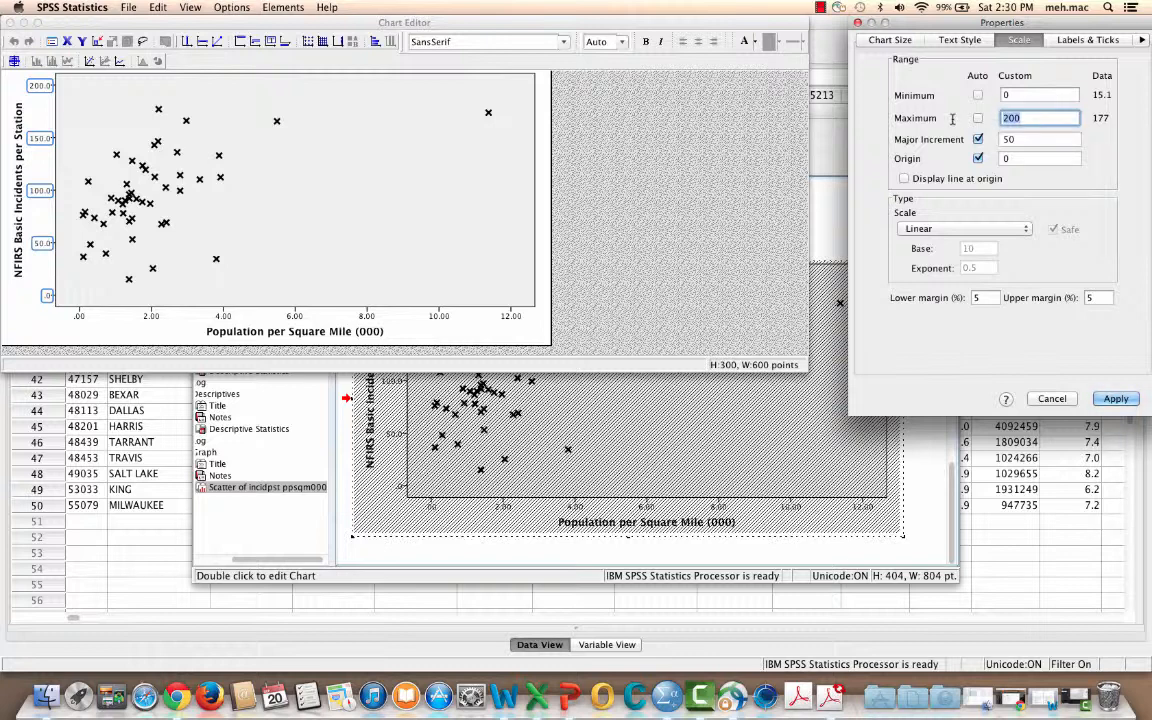
{"action": "type", "text": "225"}
{"action": "left_click", "coordinate": [978, 139]}
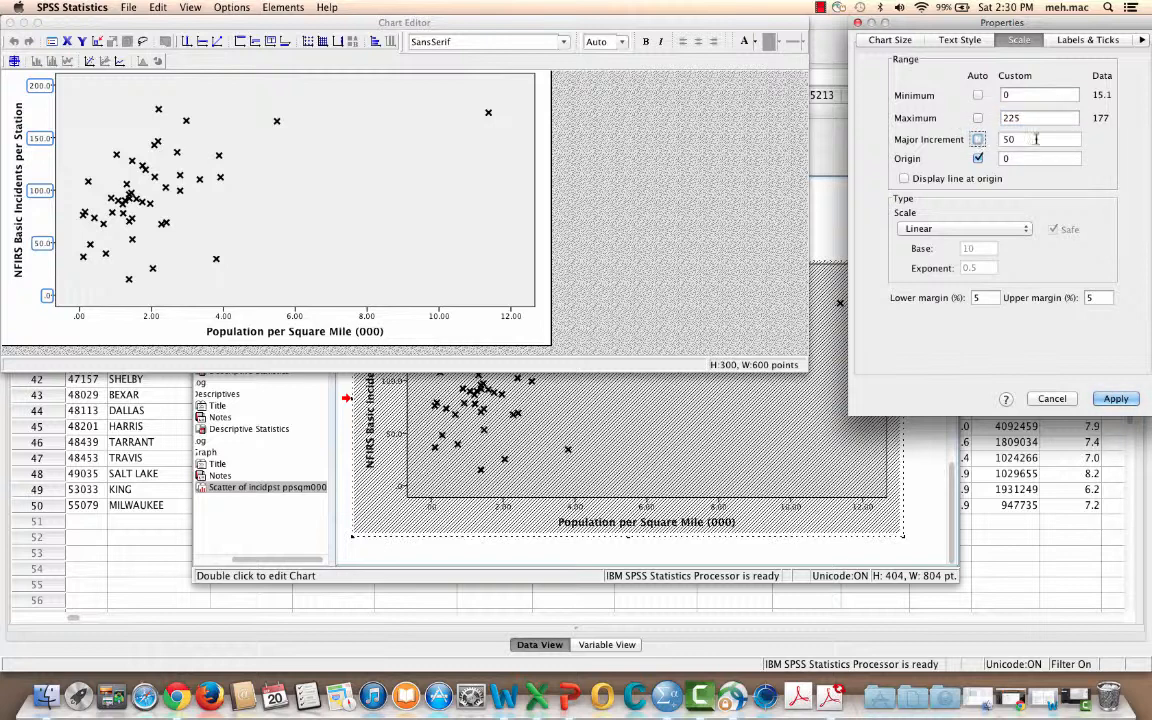
{"action": "left_click_drag", "start_coordinate": [1035, 139], "coordinate": [940, 138]}
{"action": "type", "text": "2"}
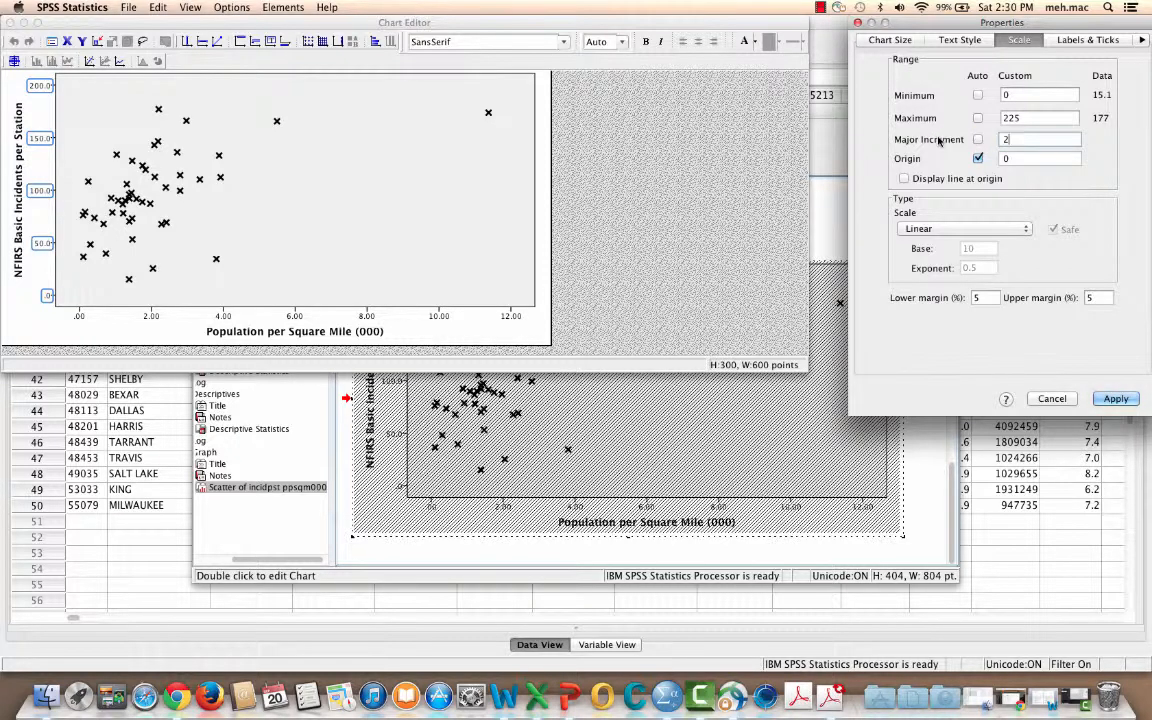
{"action": "type", "text": "5"}
{"action": "left_click", "coordinate": [977, 158]}
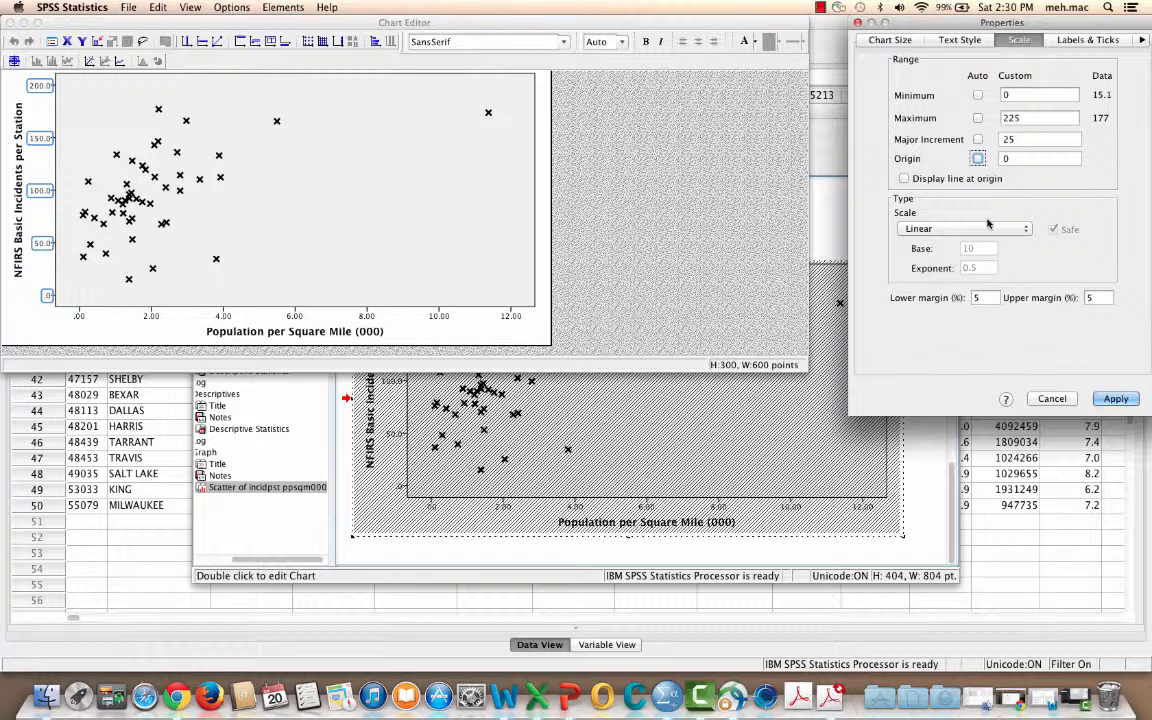
Set the Y axis lower and upper margins to 1%, apply the scale changes and close the properties
{"action": "left_click", "coordinate": [970, 297]}
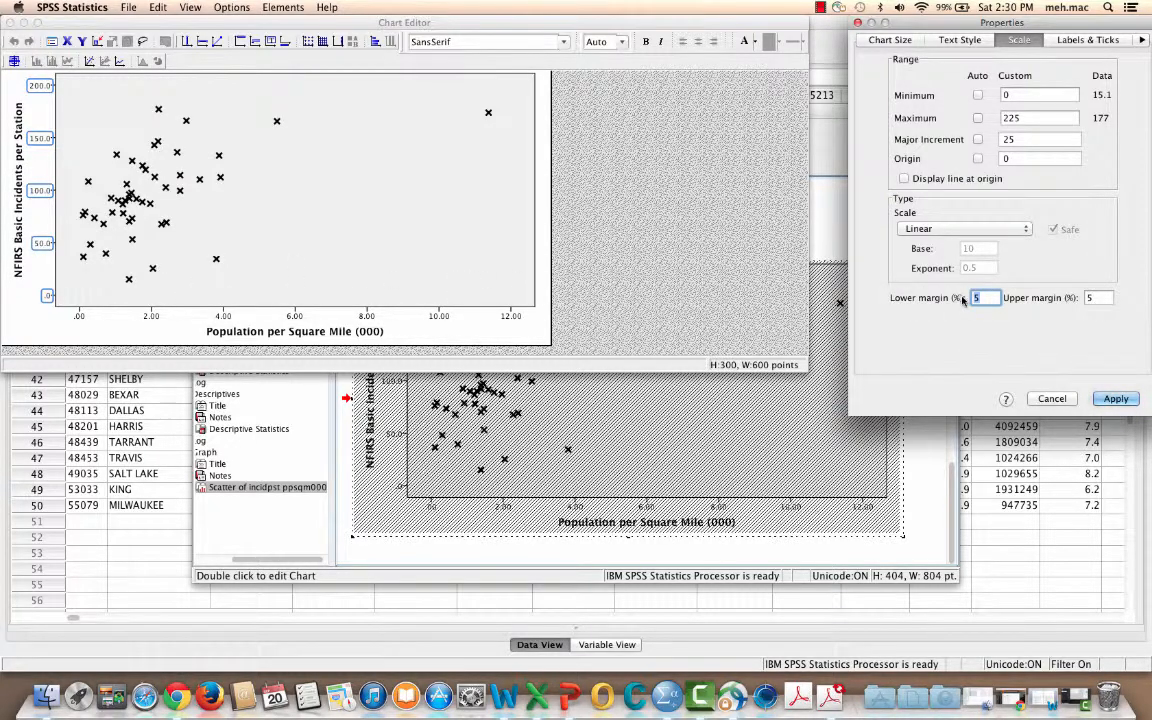
{"action": "type", "text": "1"}
{"action": "key", "text": "Tab"}
{"action": "type", "text": "1"}
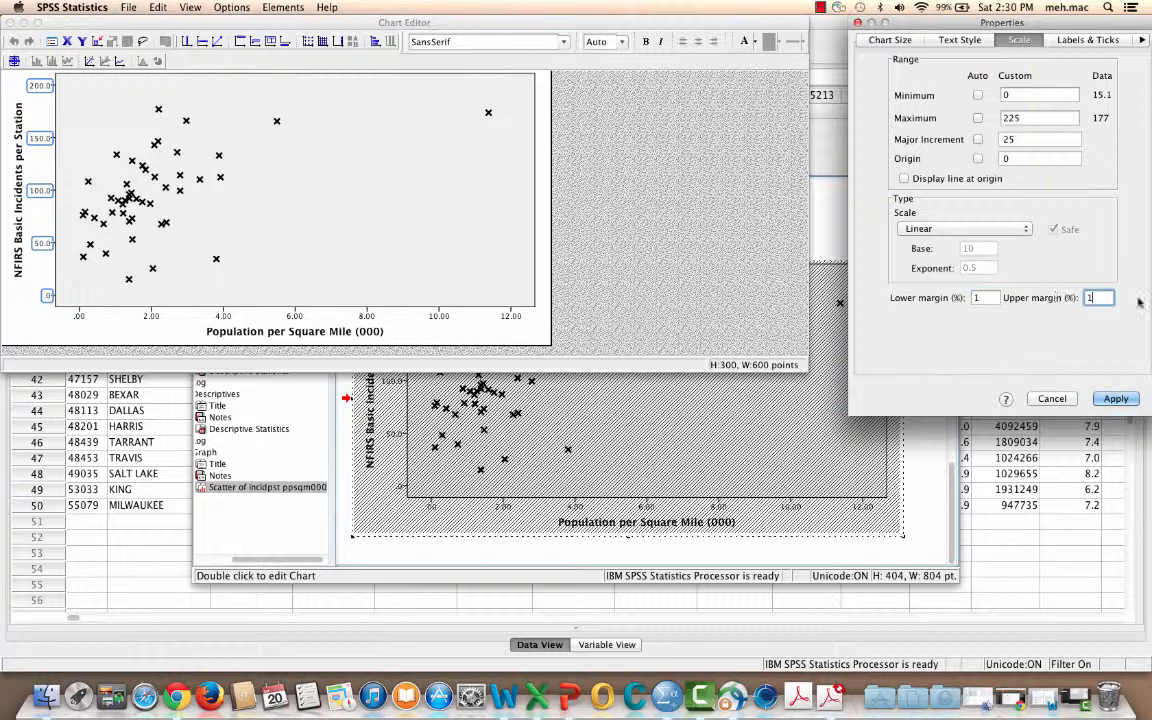
{"action": "left_click", "coordinate": [1116, 399]}
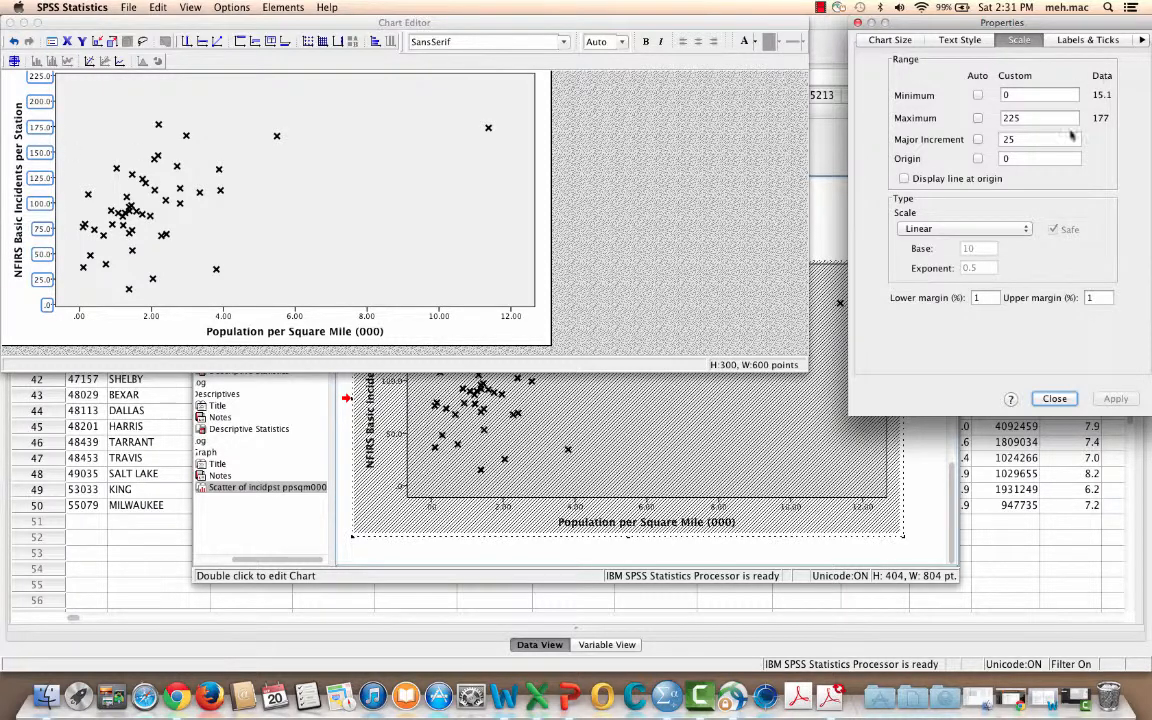
{"action": "left_click", "coordinate": [1055, 399]}
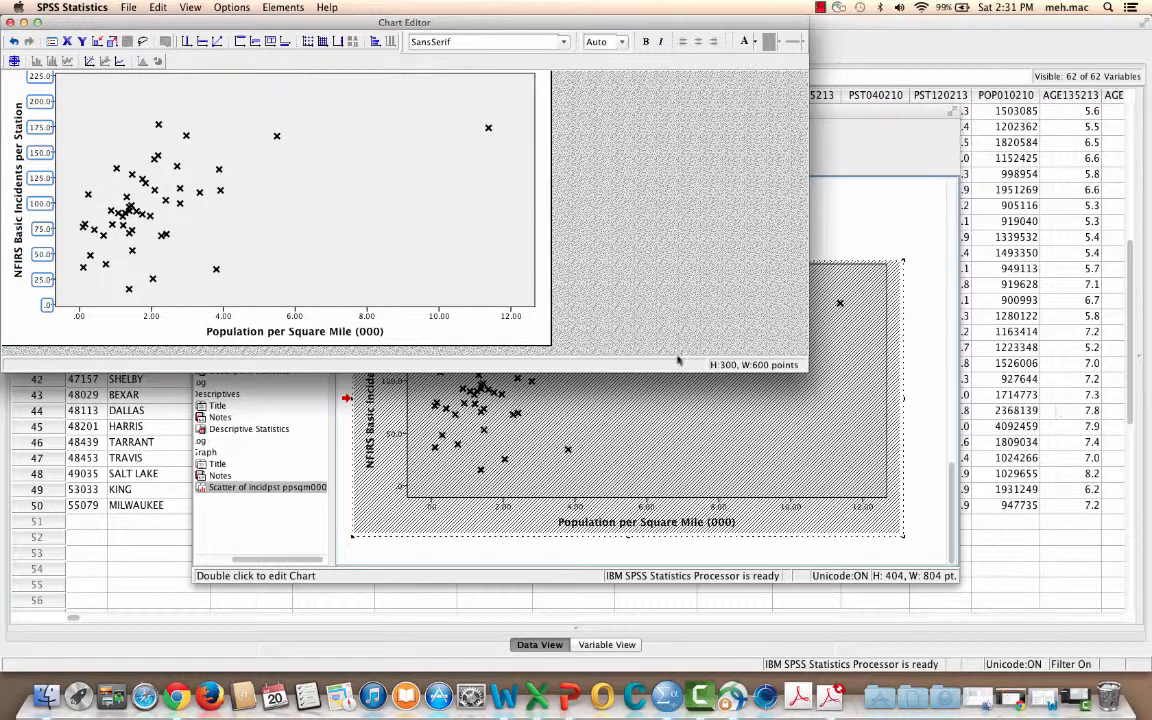
{"action": "double_click", "coordinate": [47, 129]}
{"action": "left_click", "coordinate": [820, 8]}
{"action": "left_click", "coordinate": [845, 39]}
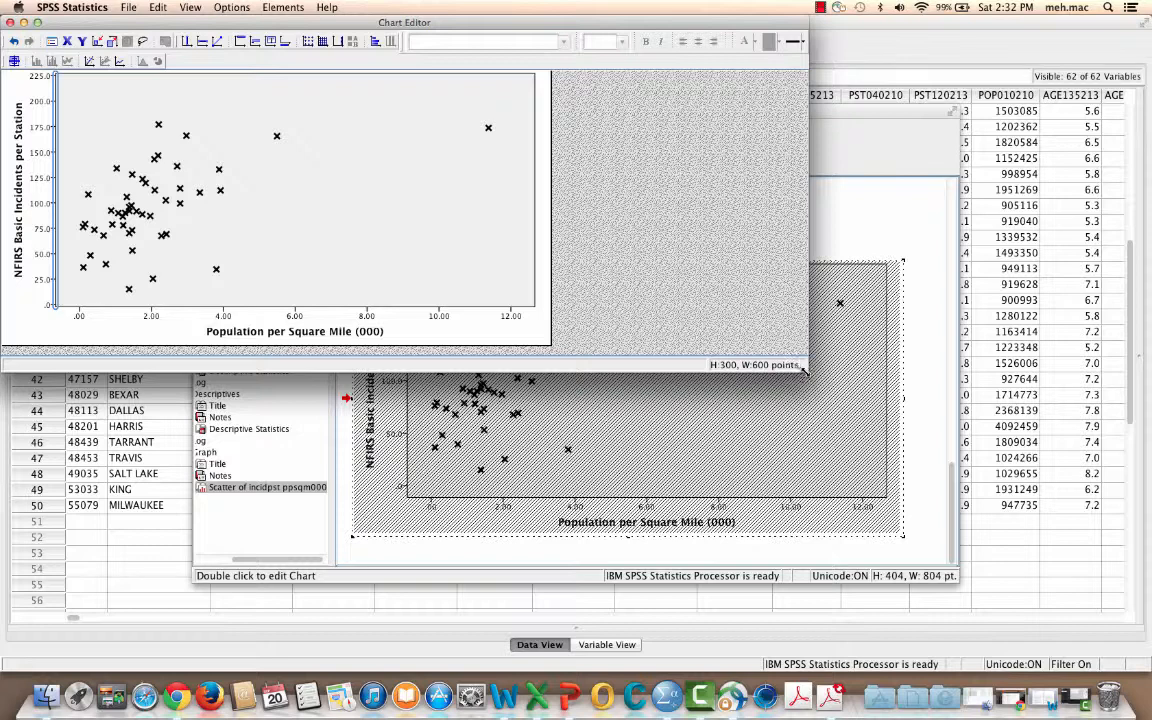
Enlarge the Chart Editor window and set the Y axis number format to 0 decimal places
{"action": "left_click_drag", "start_coordinate": [805, 370], "coordinate": [956, 578]}
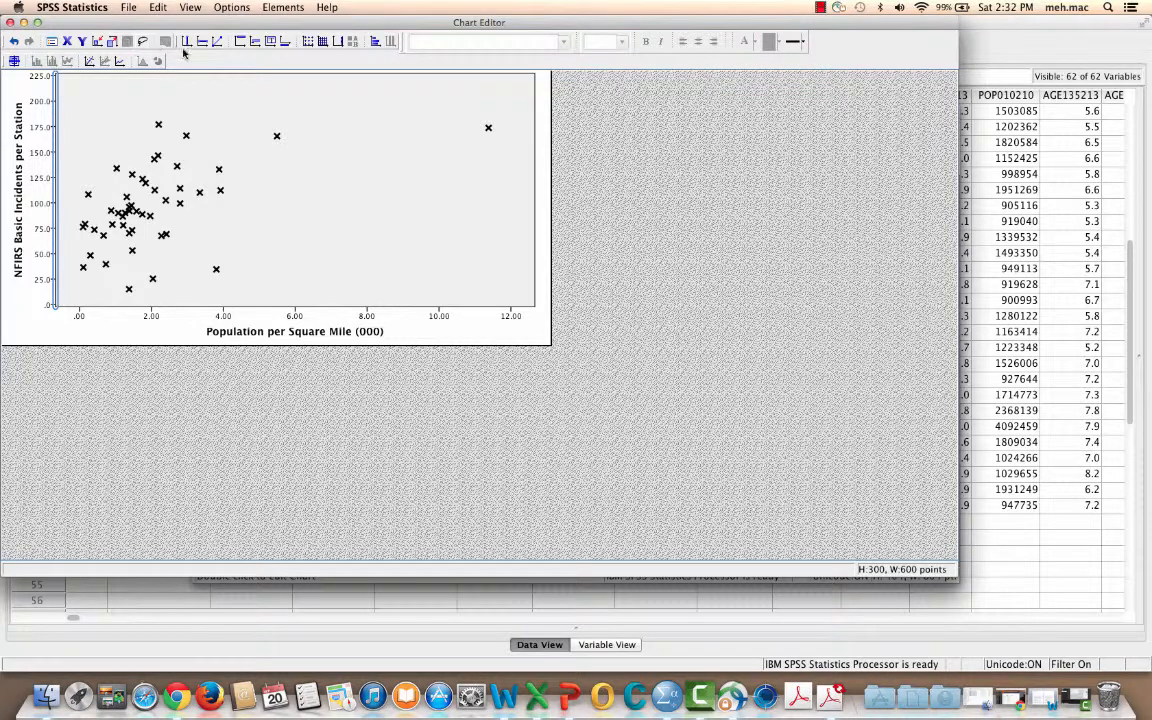
{"action": "left_click", "coordinate": [158, 8]}
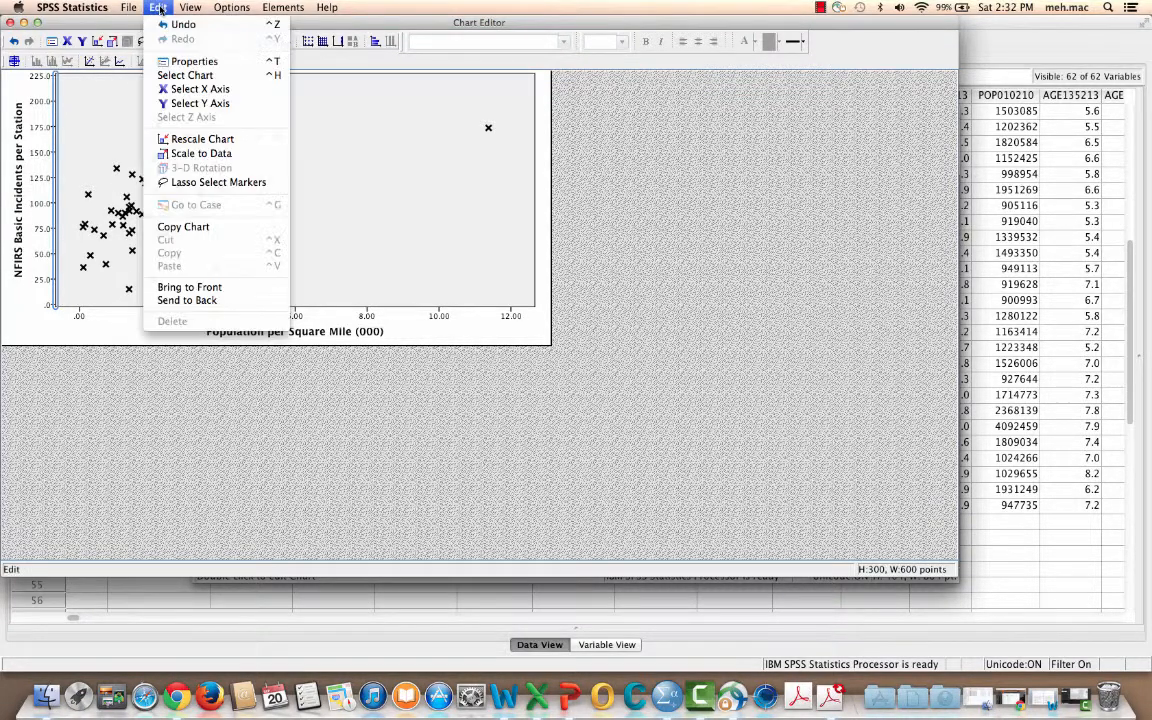
{"action": "left_click", "coordinate": [180, 104]}
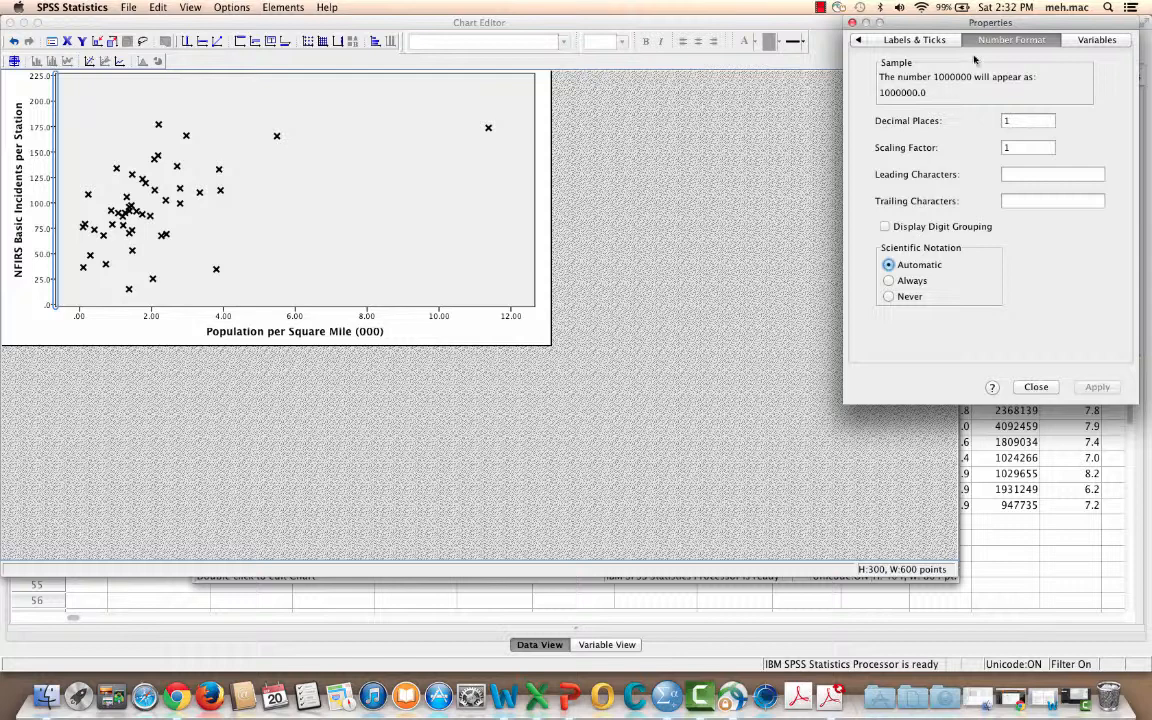
{"action": "left_click", "coordinate": [1030, 120]}
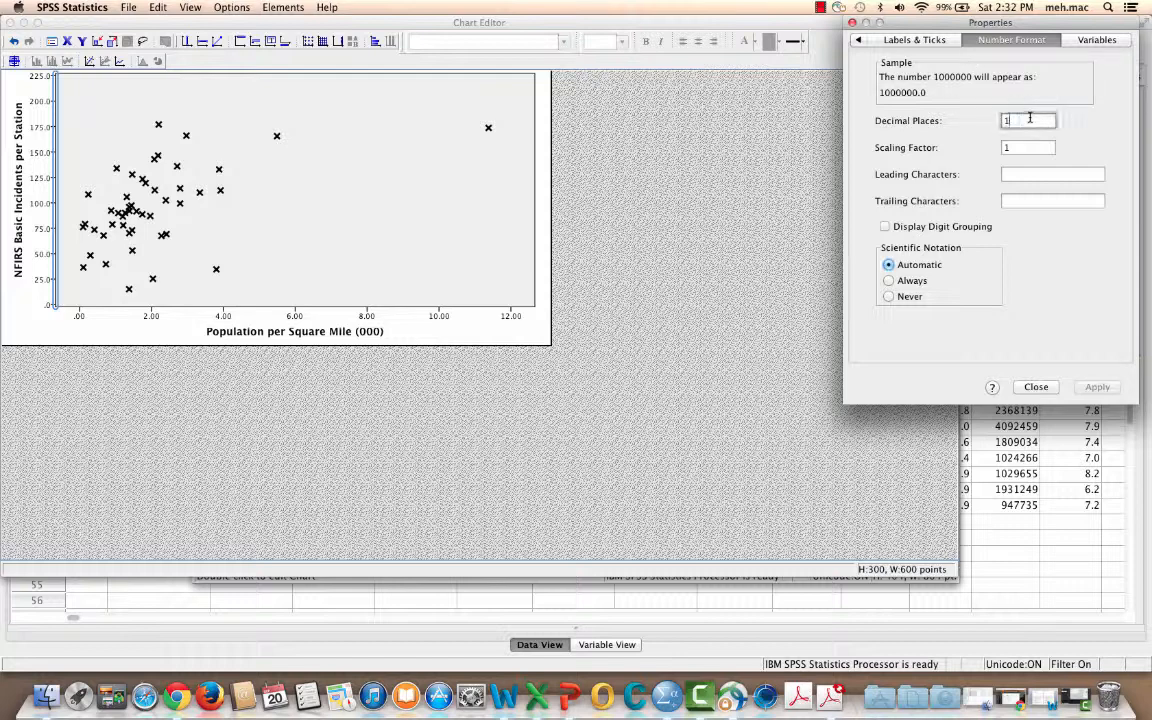
{"action": "left_click", "coordinate": [880, 40]}
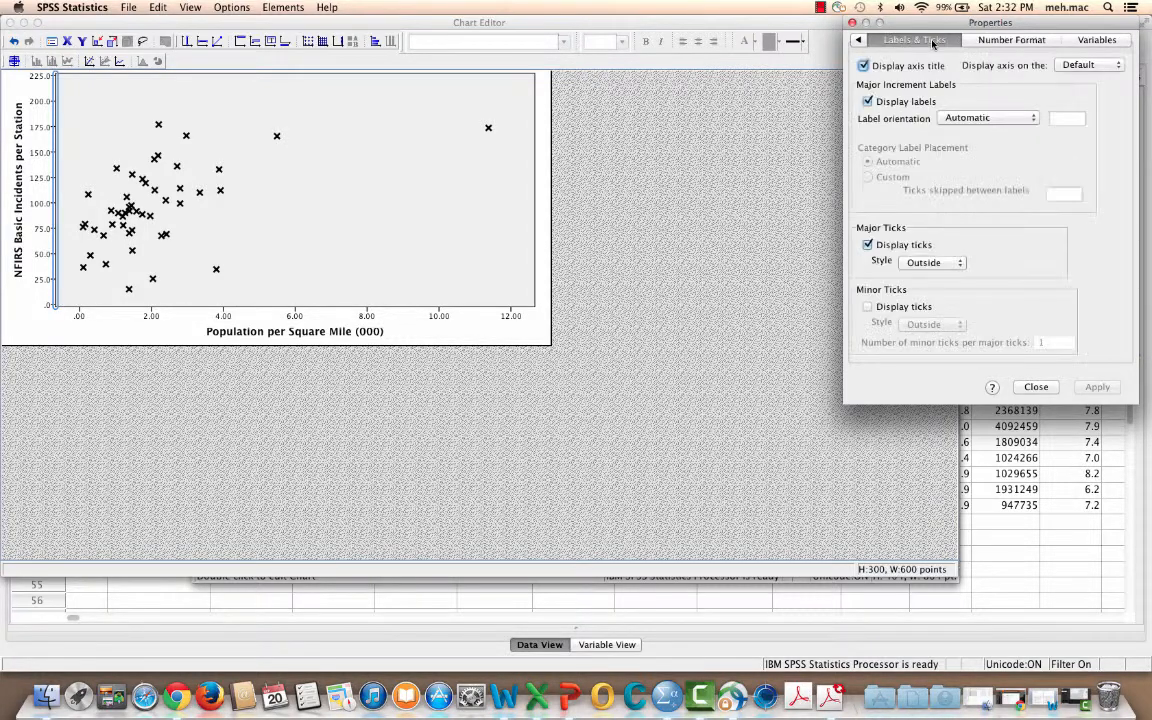
{"action": "left_click", "coordinate": [990, 40]}
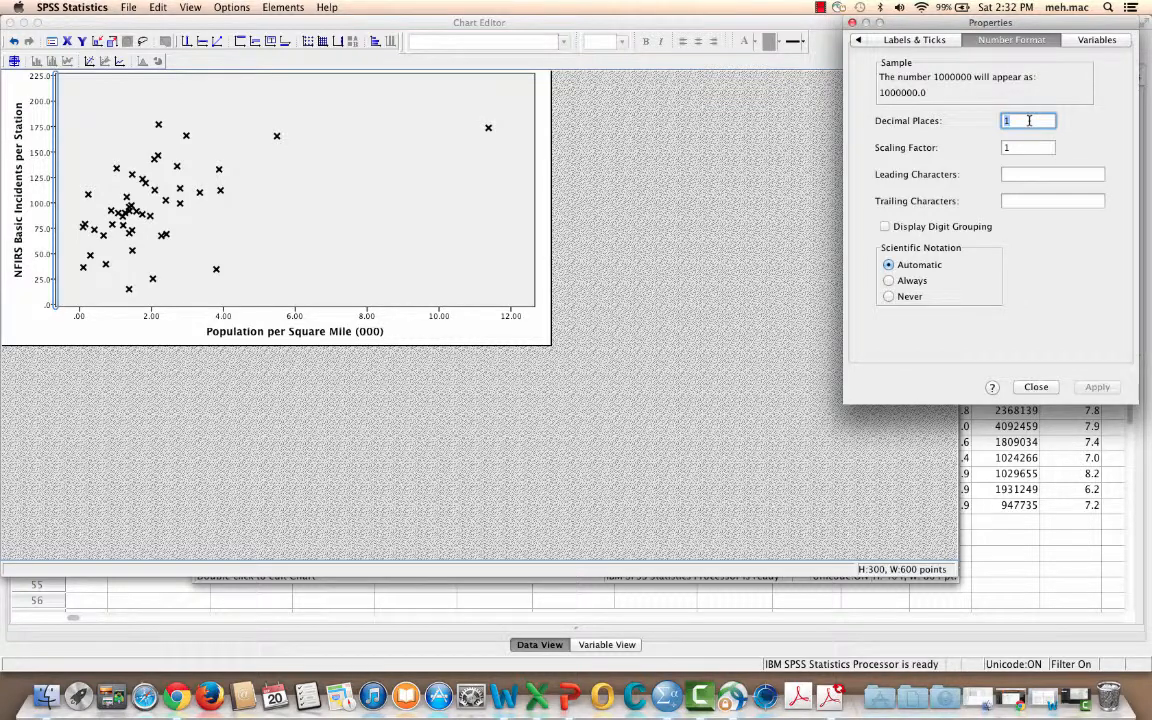
{"action": "type", "text": "0"}
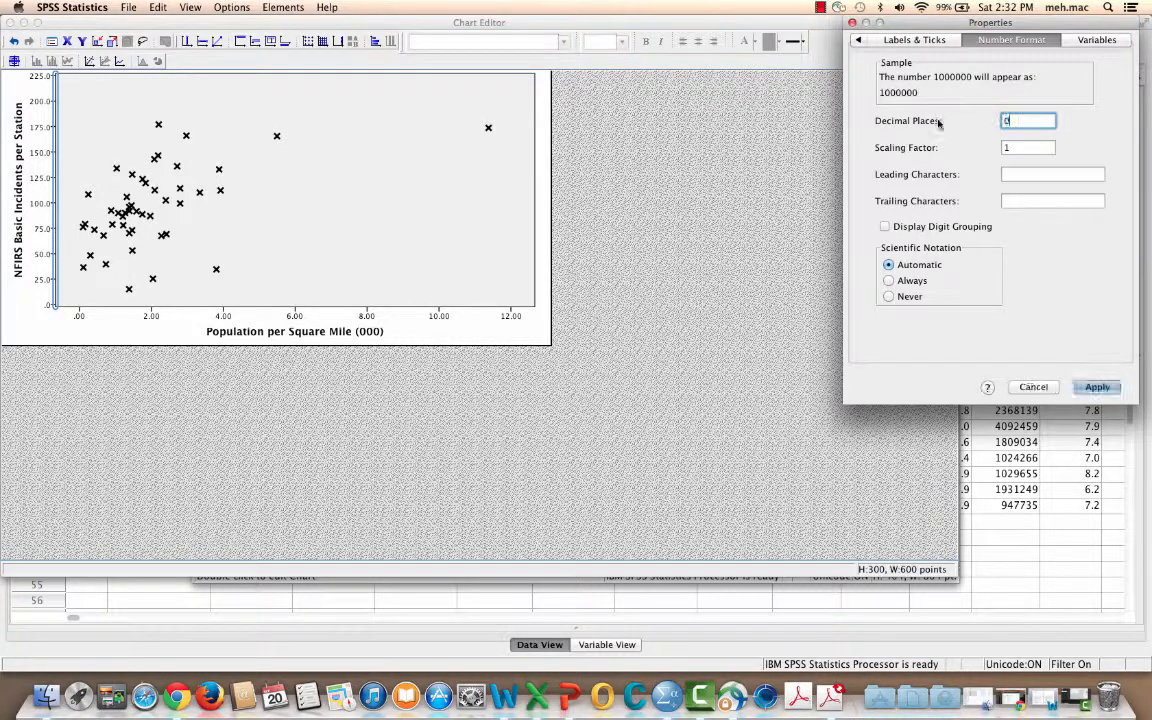
{"action": "left_click", "coordinate": [1095, 388]}
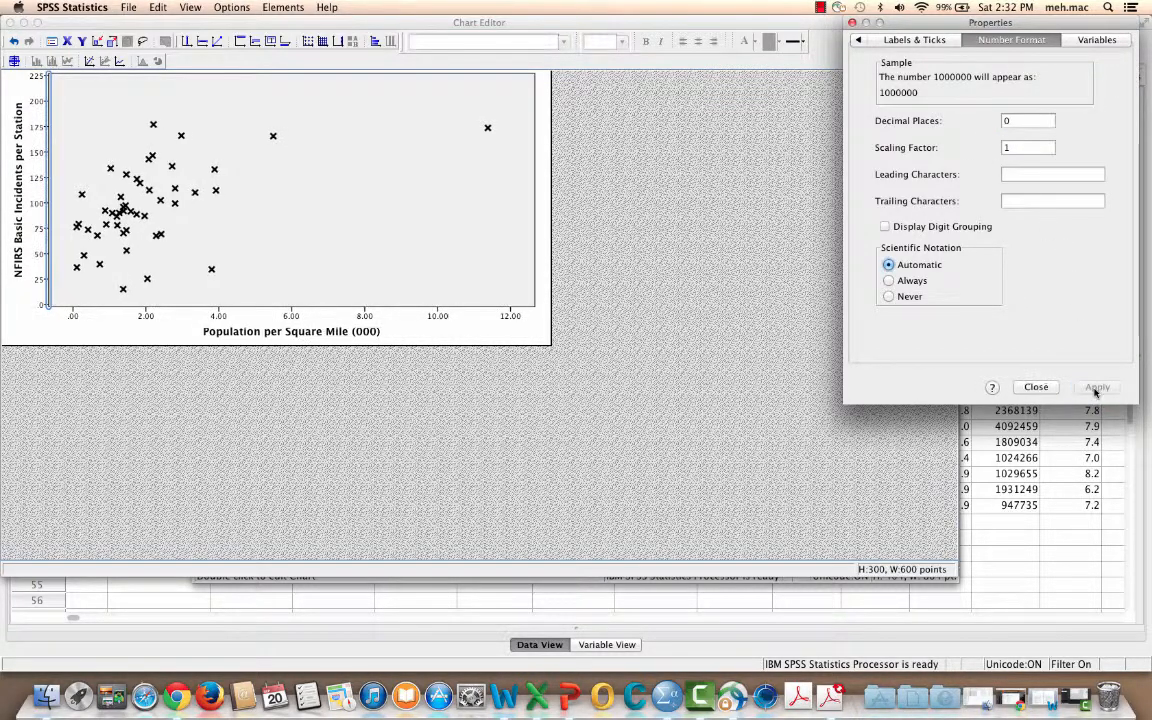
{"action": "left_click", "coordinate": [146, 317]}
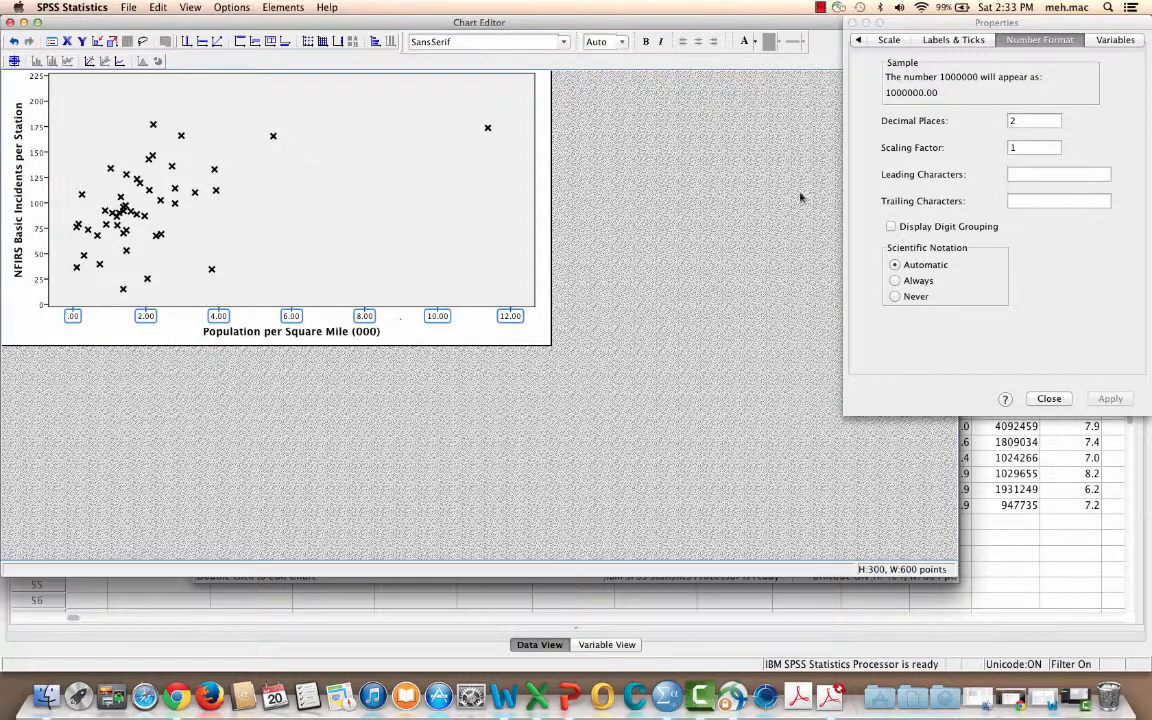
{"action": "left_click", "coordinate": [1049, 398]}
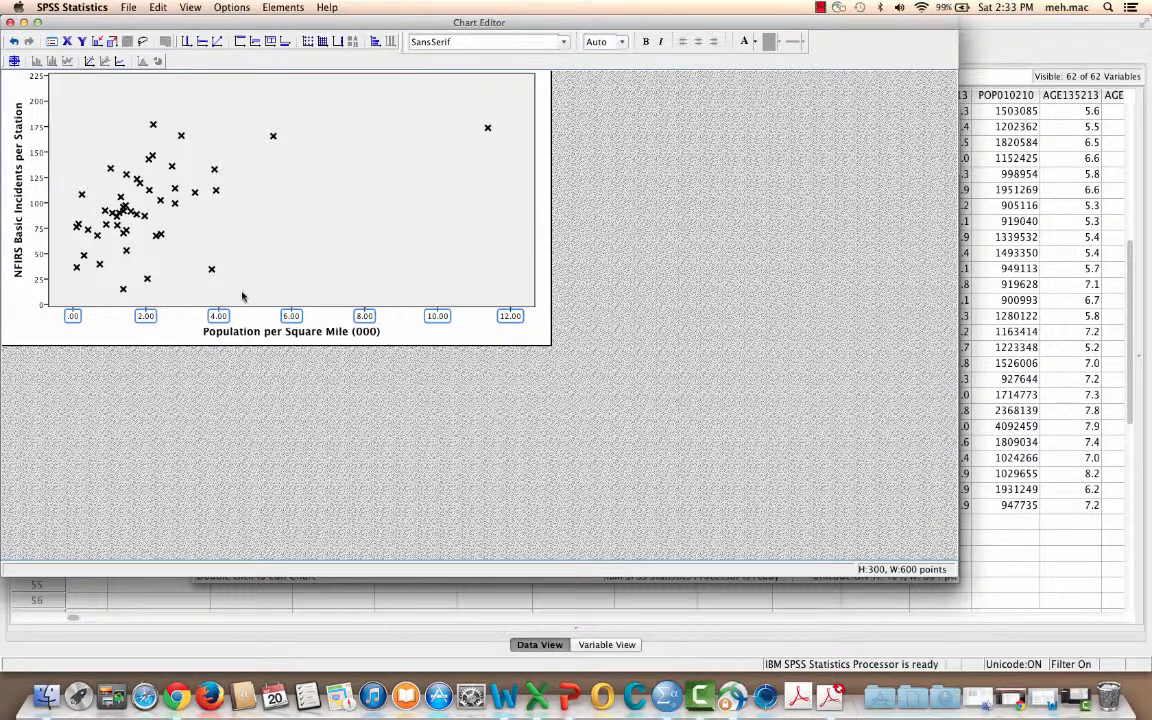
{"action": "left_click", "coordinate": [159, 8]}
{"action": "left_click", "coordinate": [195, 104]}
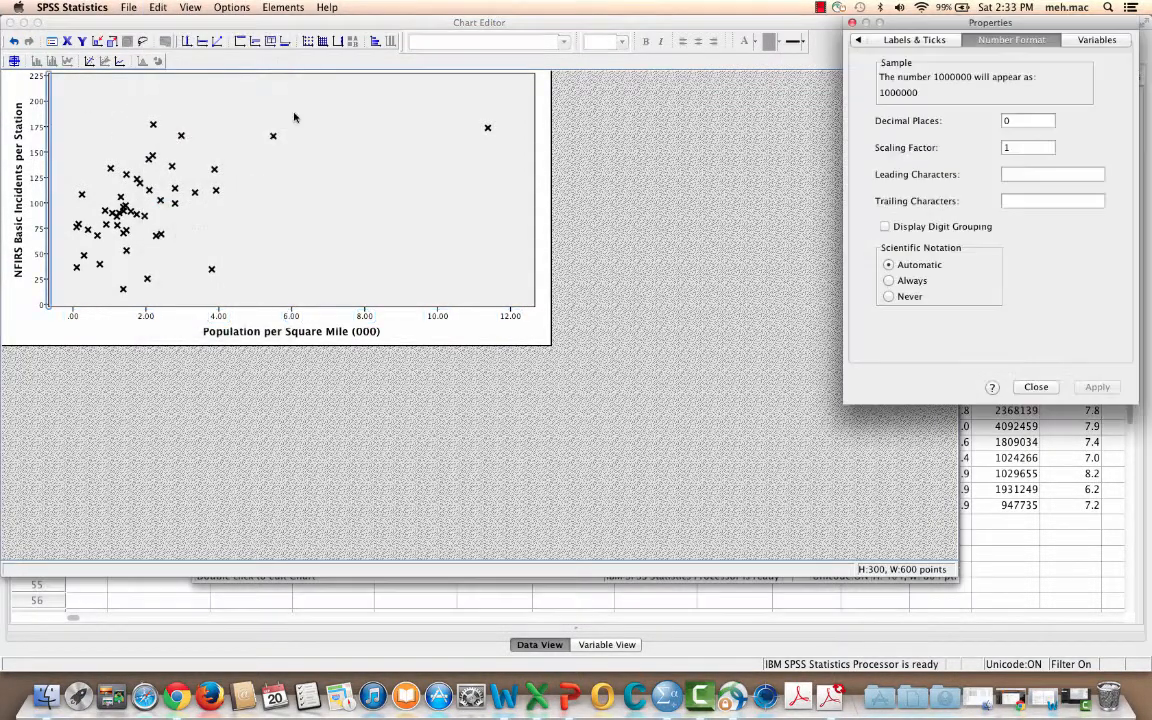
{"action": "left_click", "coordinate": [1038, 389]}
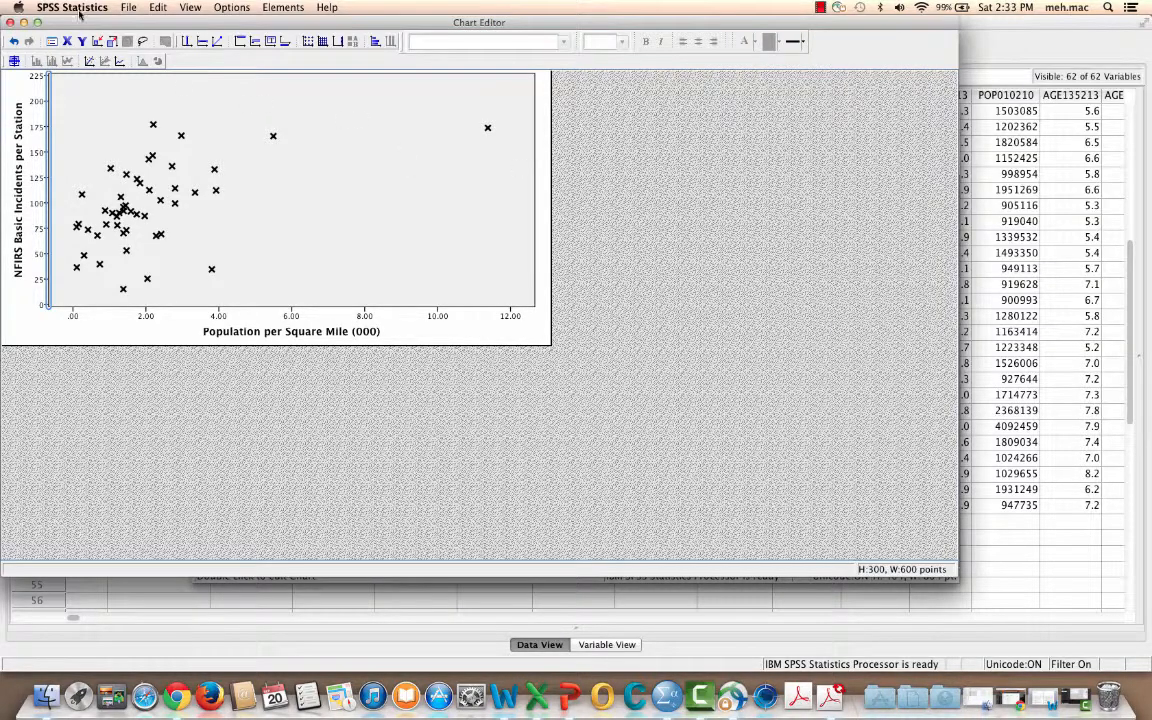
Set the X axis number format to 0 decimal places, apply it and close the properties
{"action": "left_click", "coordinate": [157, 8]}
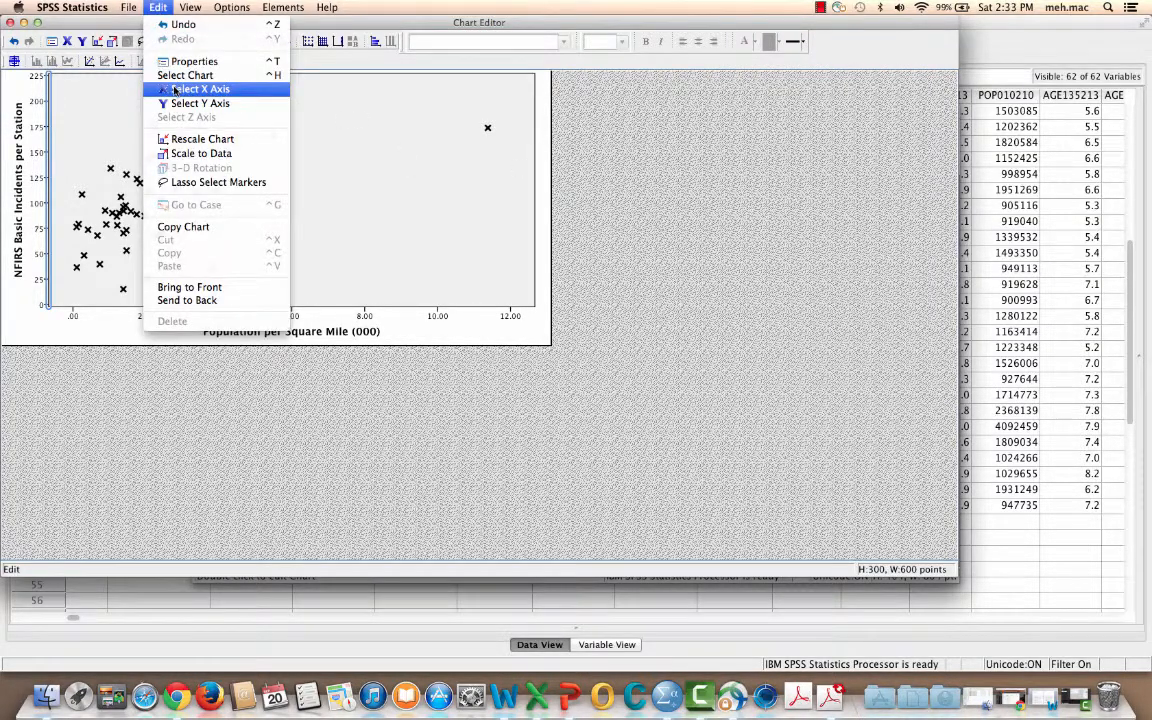
{"action": "left_click", "coordinate": [160, 87]}
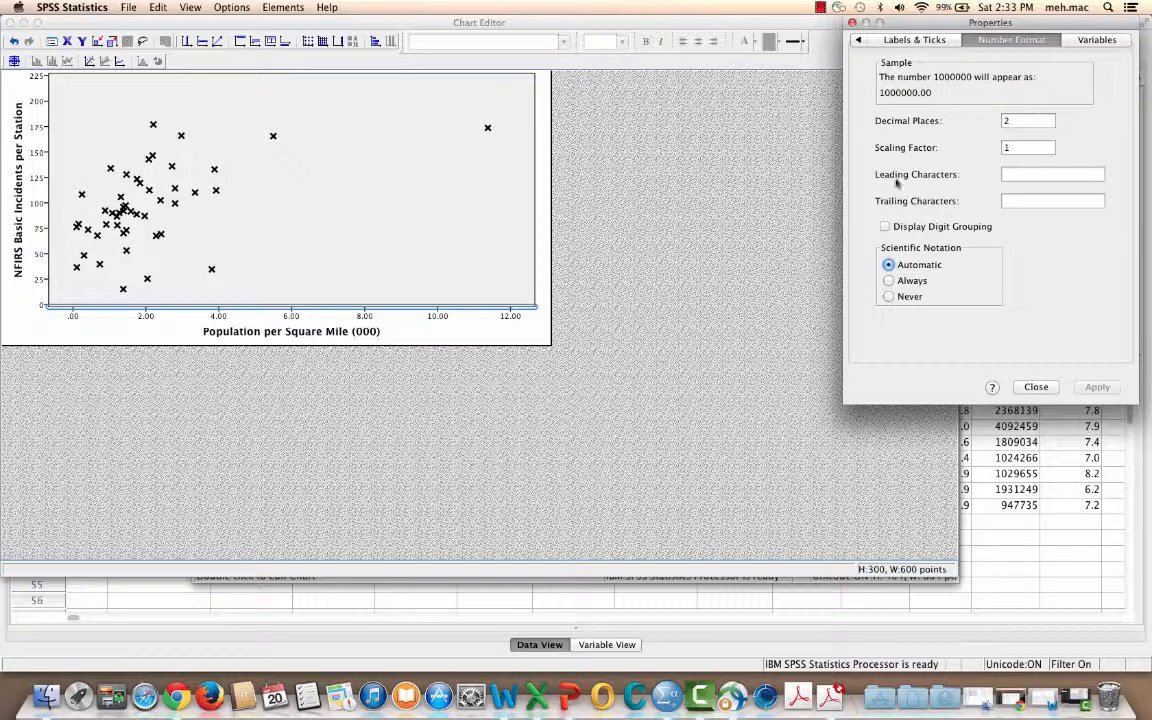
{"action": "double_click", "coordinate": [1028, 120]}
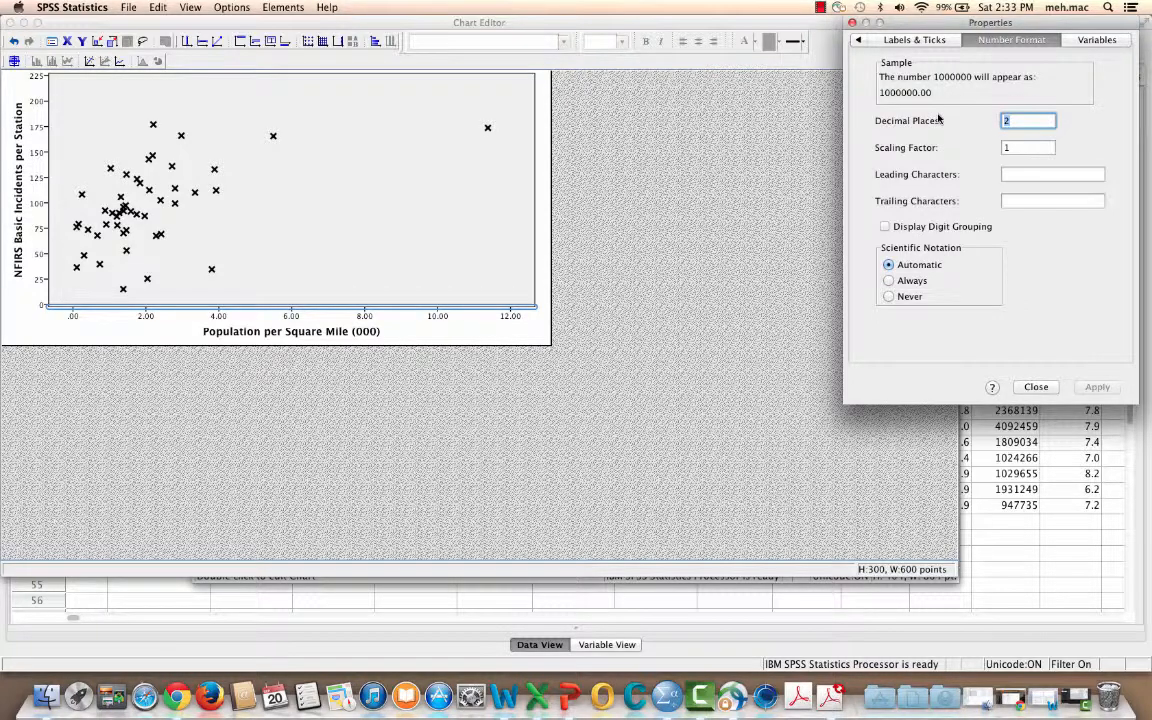
{"action": "type", "text": "0"}
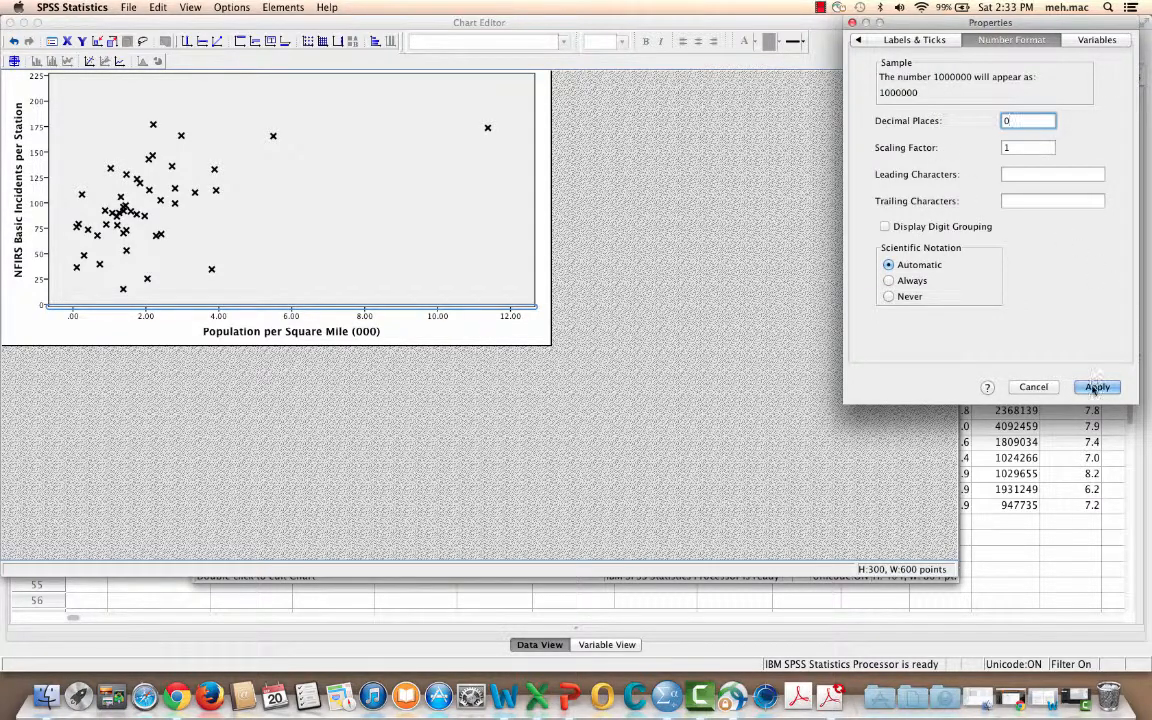
{"action": "left_click", "coordinate": [1095, 387]}
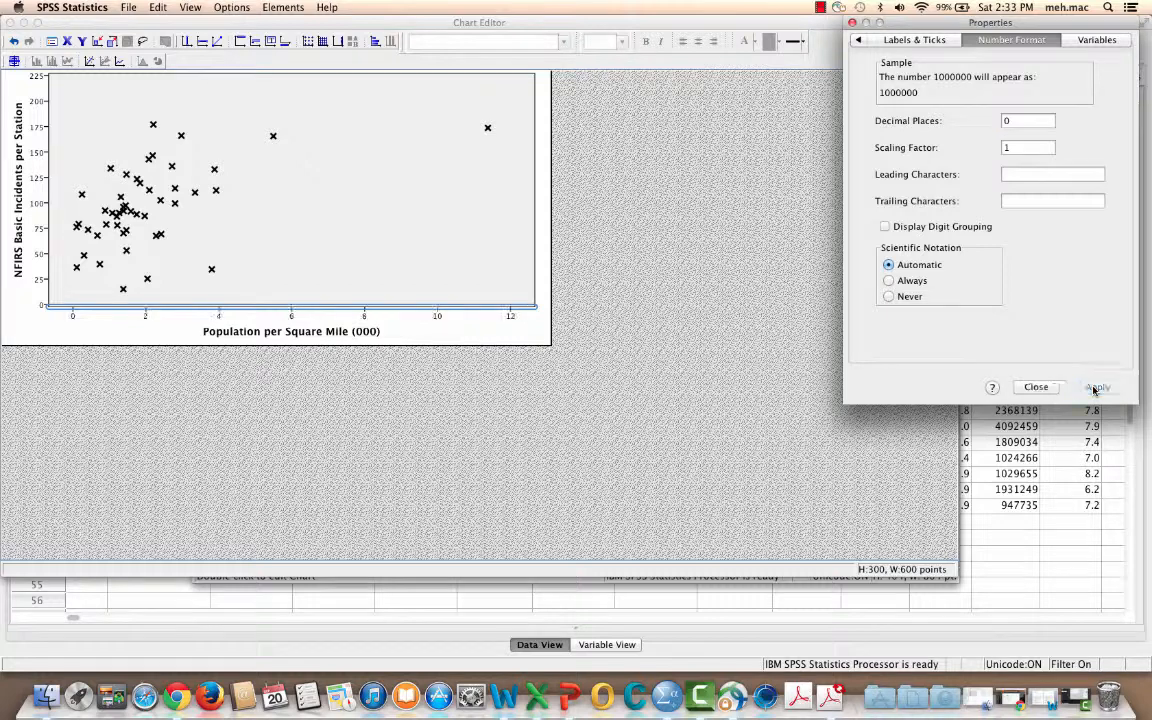
{"action": "left_click", "coordinate": [1036, 387]}
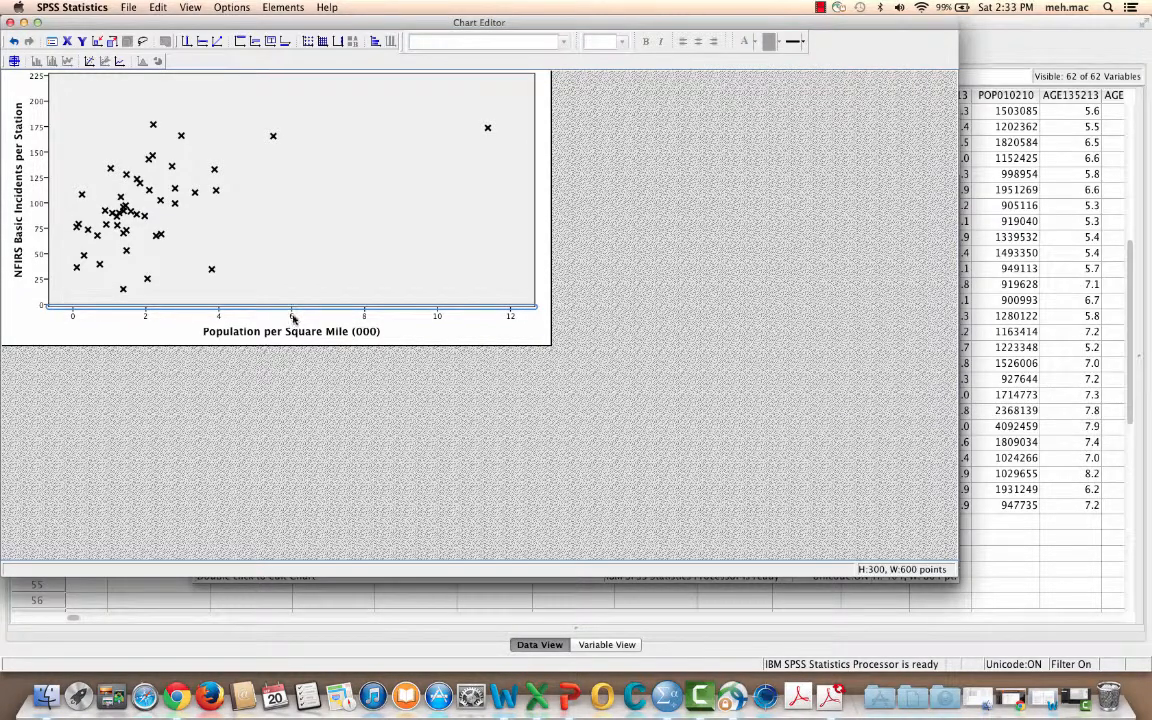
Reopen the X axis properties and set the number format to 1 decimal place
{"action": "double_click", "coordinate": [292, 316]}
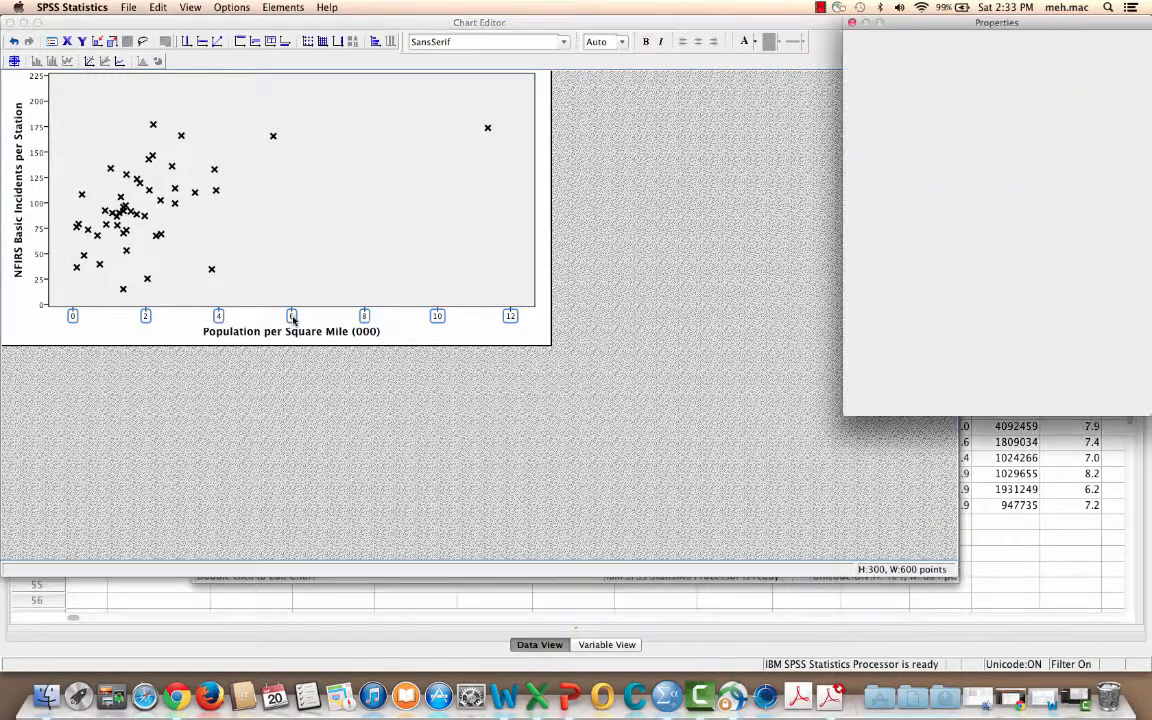
{"action": "left_click", "coordinate": [1037, 128]}
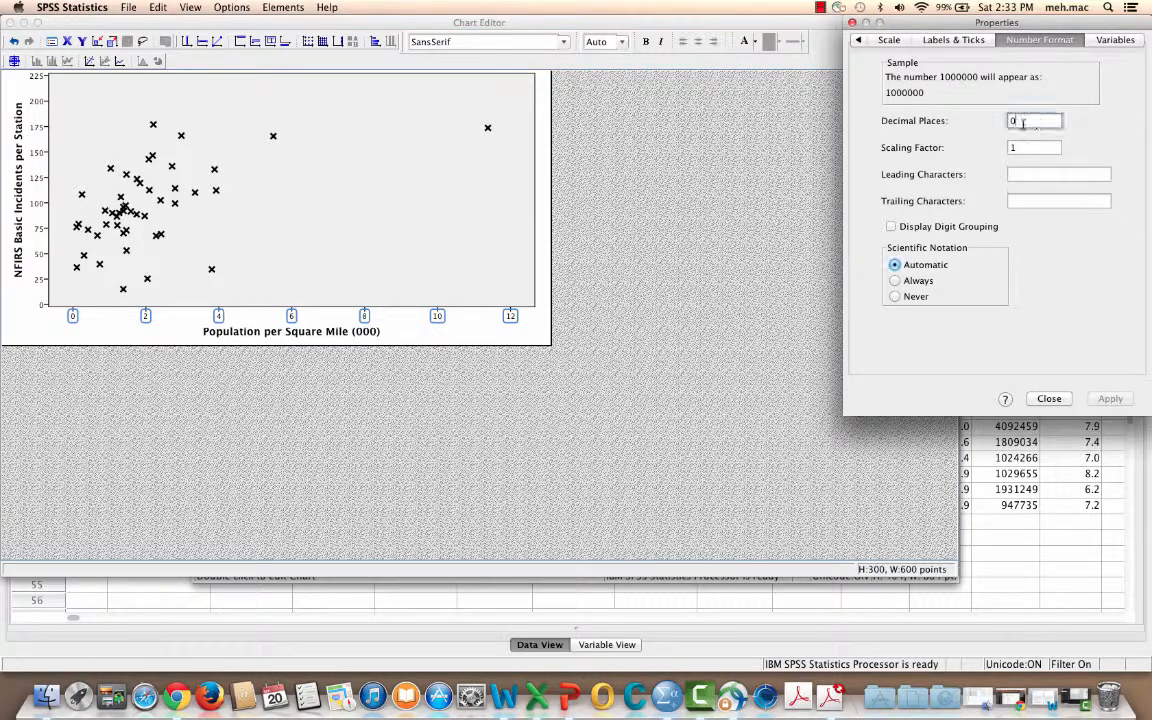
{"action": "type", "text": "1"}
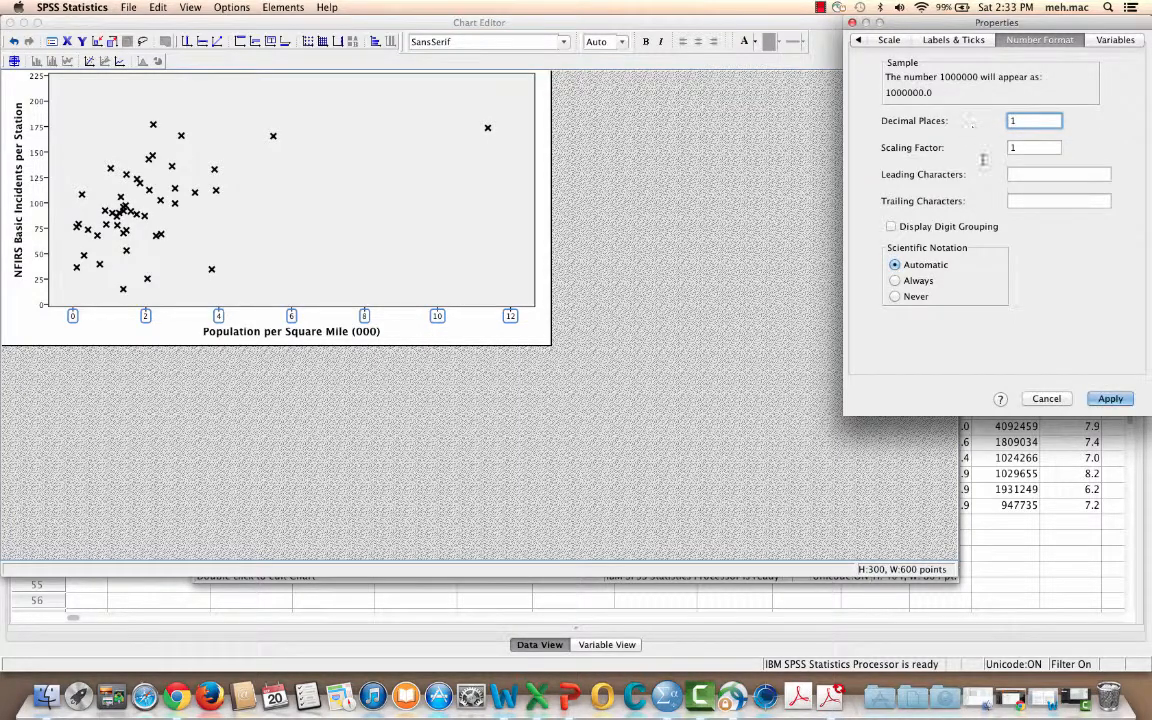
{"action": "left_click", "coordinate": [1106, 398]}
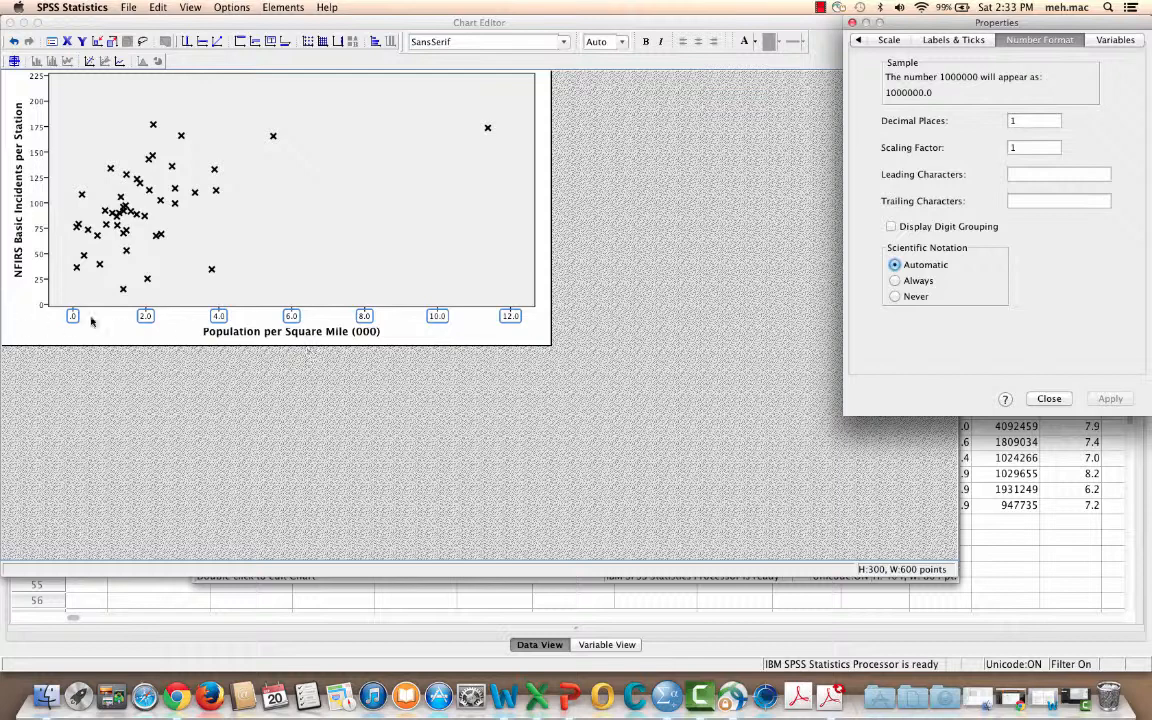
{"action": "left_click", "coordinate": [143, 318]}
Give the X axis a custom scale with minimum 0, maximum 12, major increment 1 and origin 0
{"action": "left_click", "coordinate": [894, 42]}
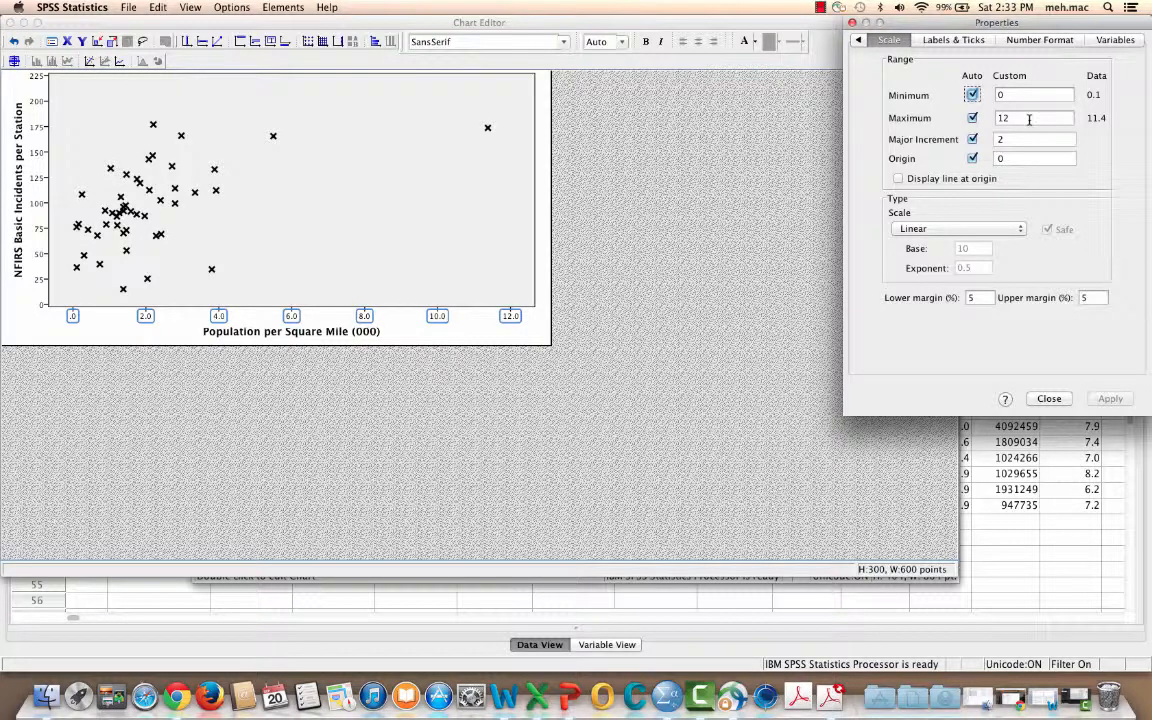
{"action": "double_click", "coordinate": [1011, 139]}
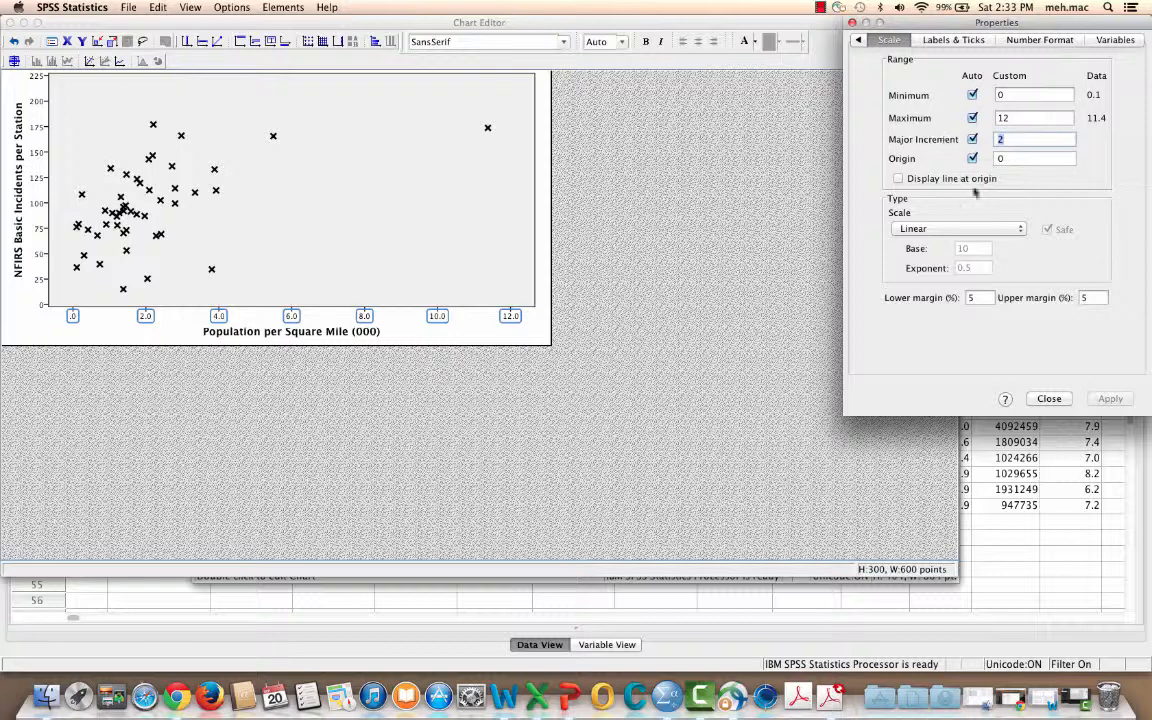
{"action": "left_click", "coordinate": [972, 95]}
{"action": "left_click", "coordinate": [972, 118]}
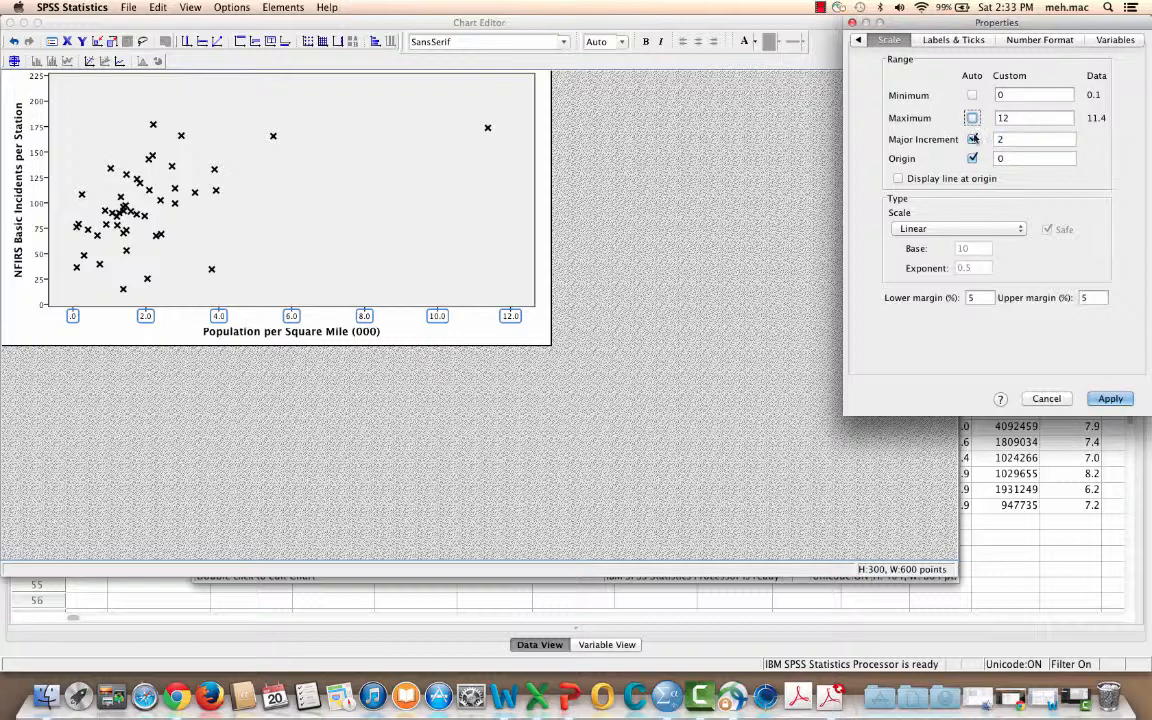
{"action": "left_click", "coordinate": [972, 139]}
{"action": "left_click_drag", "start_coordinate": [1005, 138], "coordinate": [957, 138]}
{"action": "type", "text": "1"}
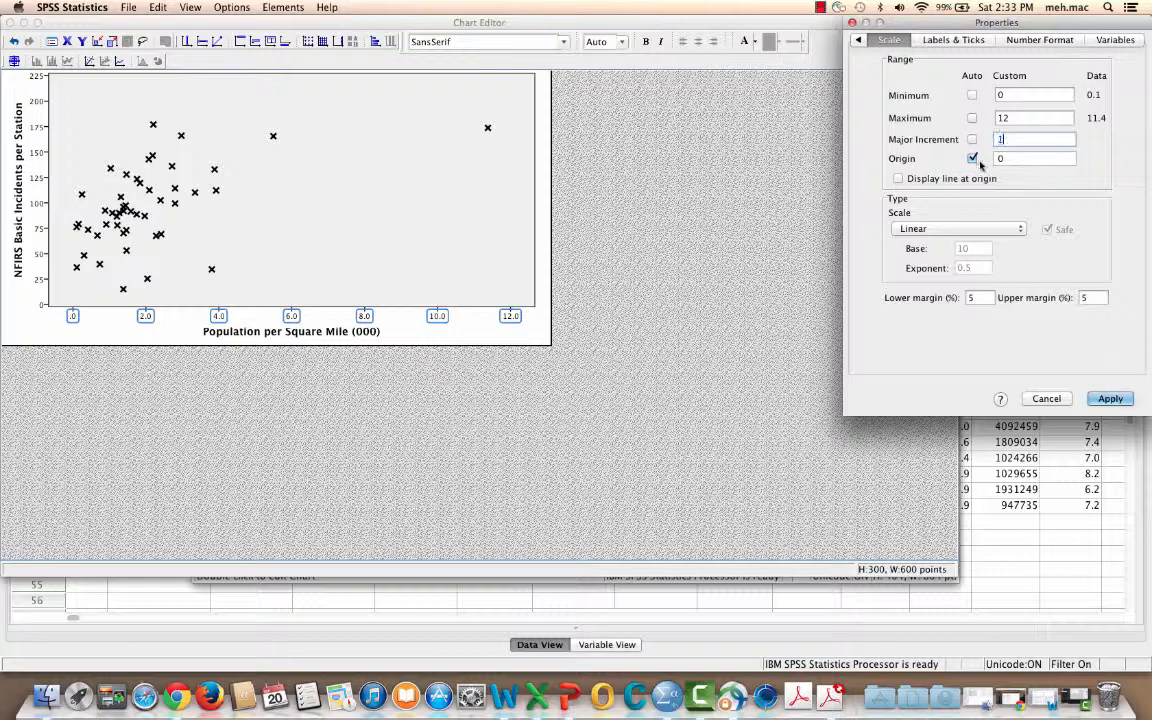
{"action": "left_click", "coordinate": [973, 159]}
Set the X axis lower and upper margins to 1%, apply the scale changes and close the properties
{"action": "left_click_drag", "start_coordinate": [978, 298], "coordinate": [953, 300]}
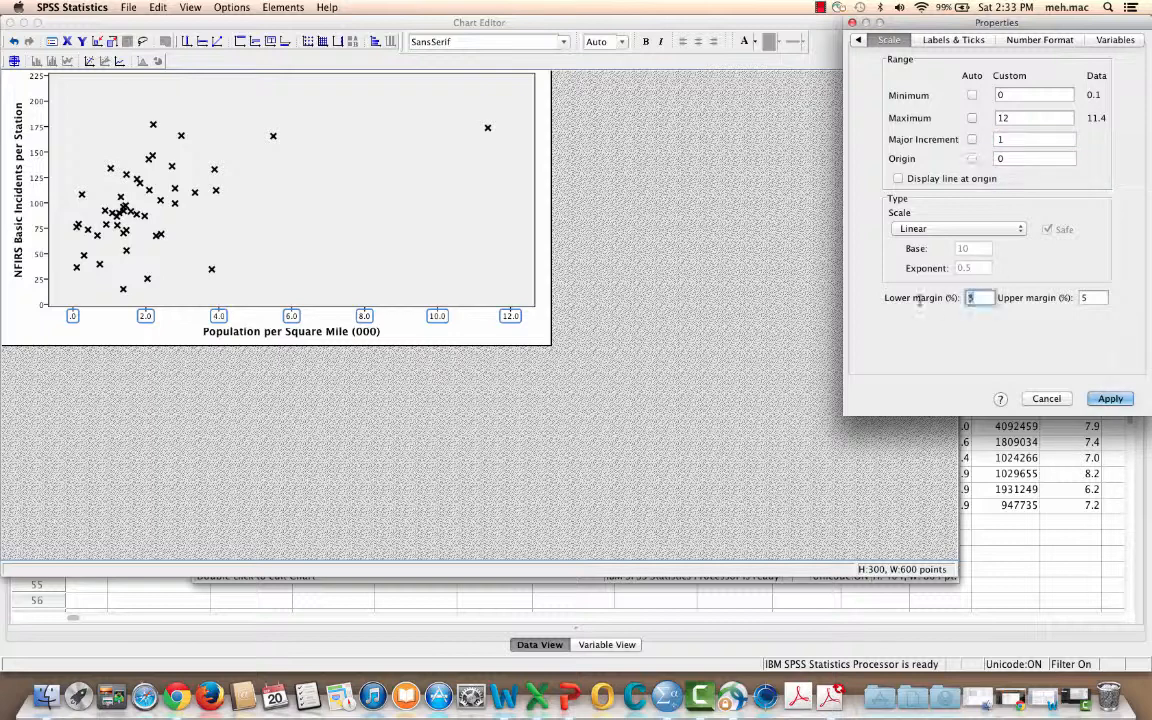
{"action": "type", "text": "1"}
{"action": "left_click_drag", "start_coordinate": [1095, 298], "coordinate": [1050, 299]}
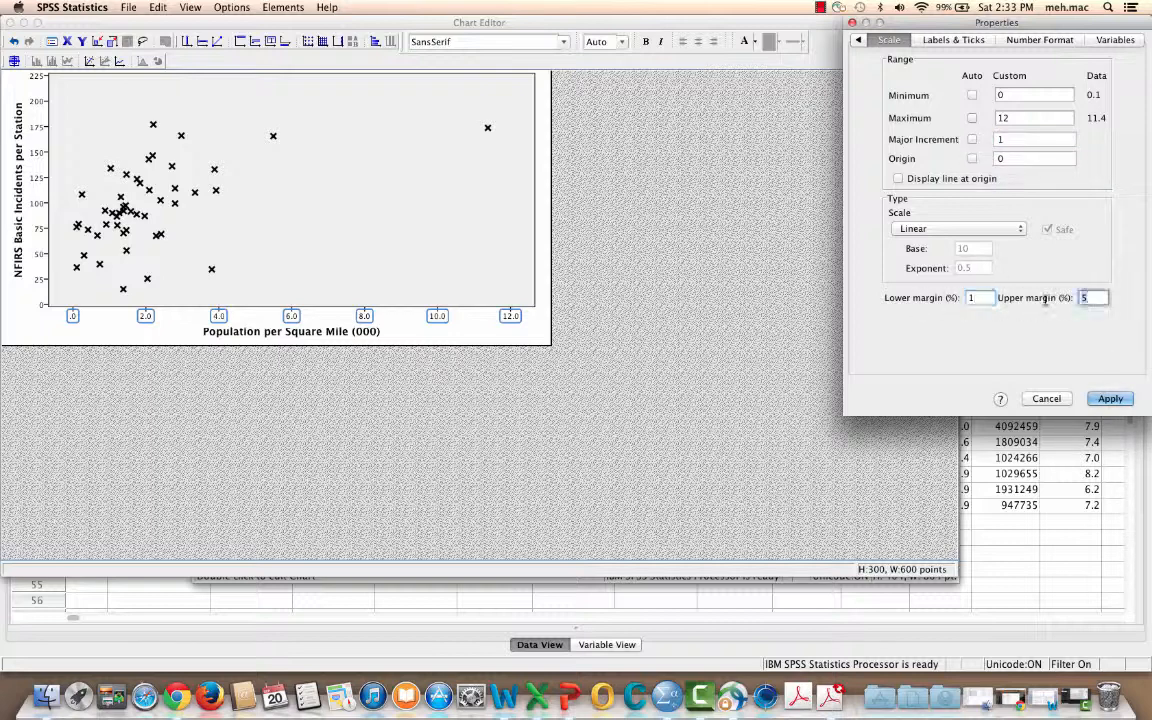
{"action": "type", "text": "1"}
{"action": "left_click", "coordinate": [1108, 398]}
{"action": "left_click", "coordinate": [1049, 399]}
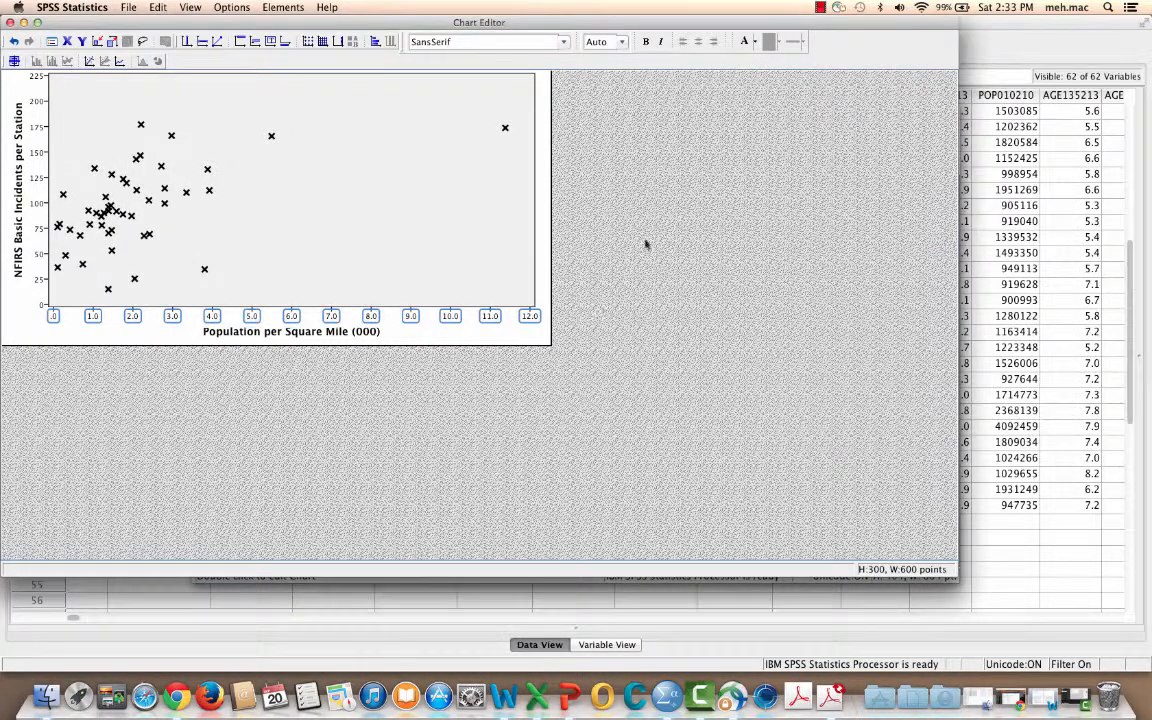
{"action": "left_click", "coordinate": [590, 215]}
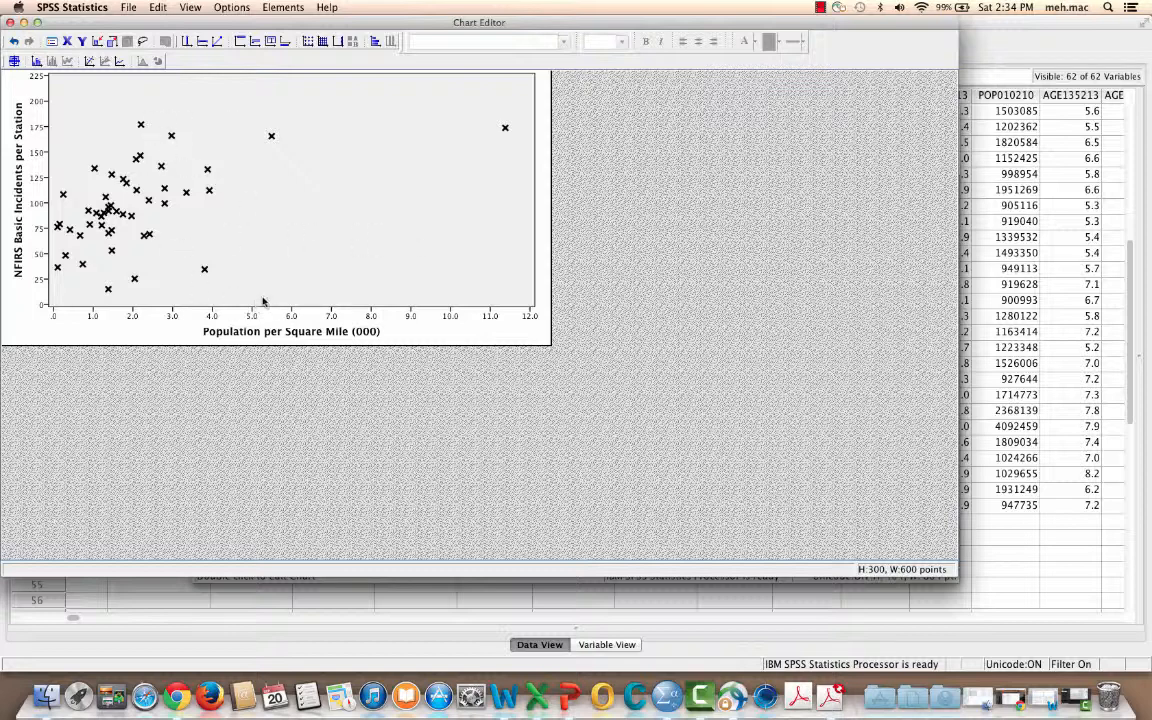
Set the font size of the Y axis and X axis titles to 11, keeping them bold
{"action": "left_click", "coordinate": [20, 170]}
{"action": "left_click", "coordinate": [622, 42]}
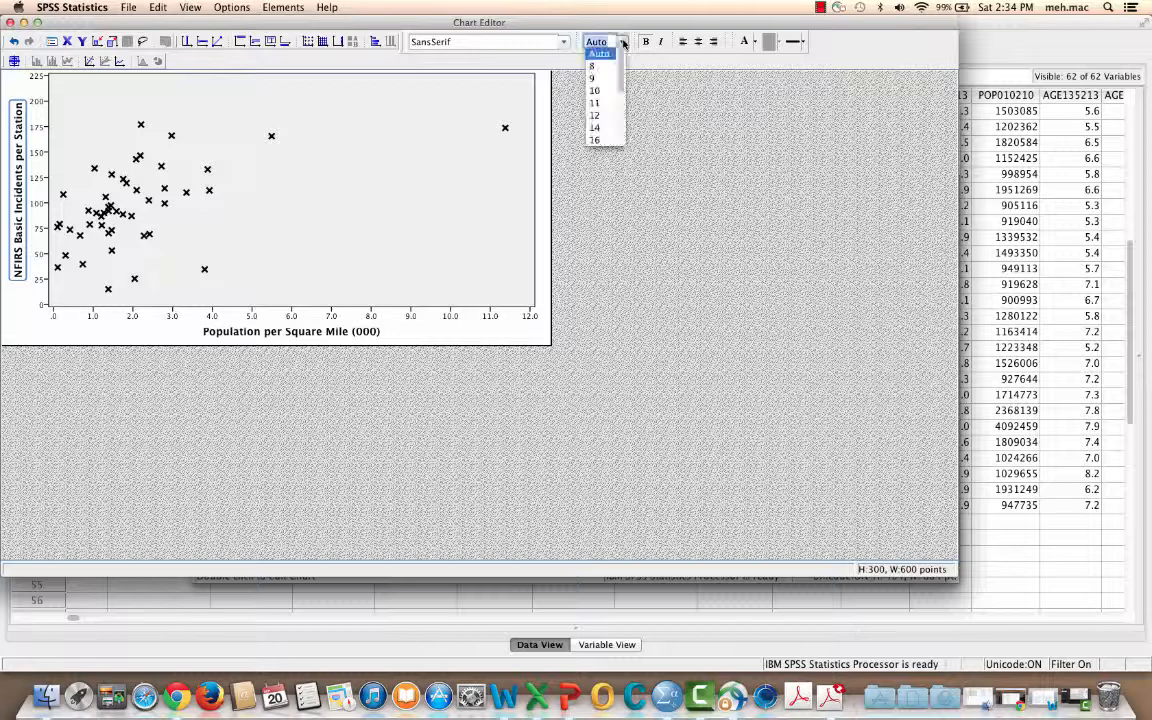
{"action": "left_click", "coordinate": [605, 104]}
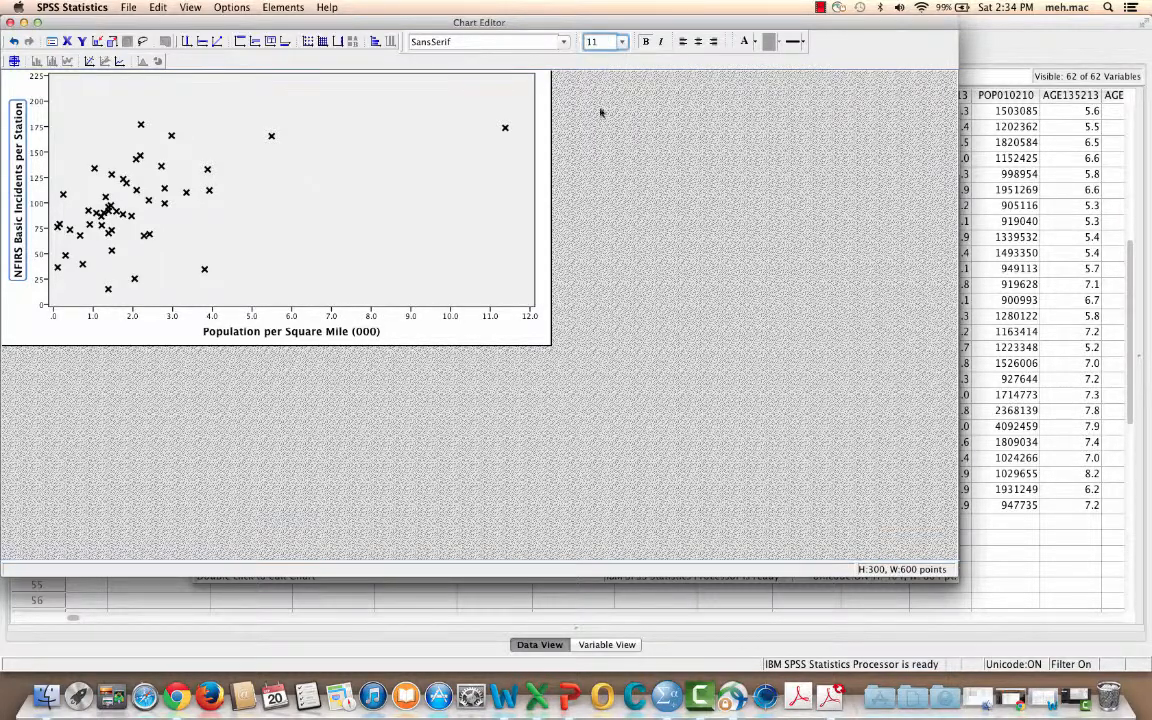
{"action": "left_click", "coordinate": [305, 333]}
{"action": "left_click", "coordinate": [622, 42]}
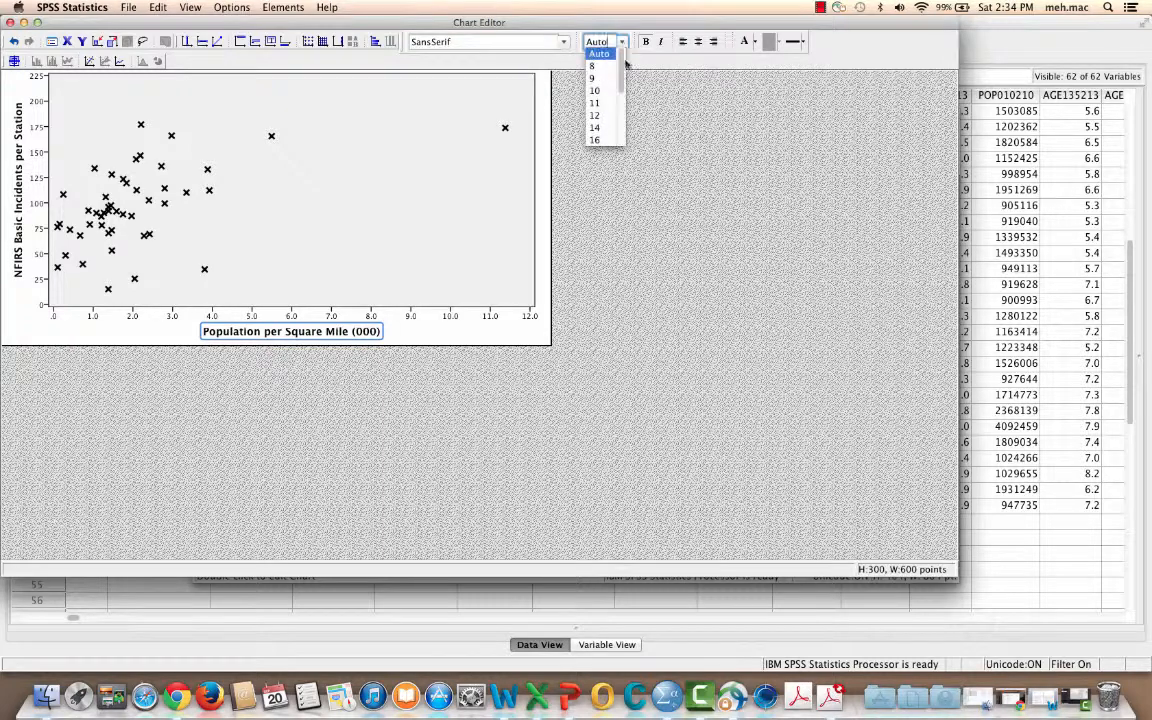
{"action": "left_click", "coordinate": [596, 103]}
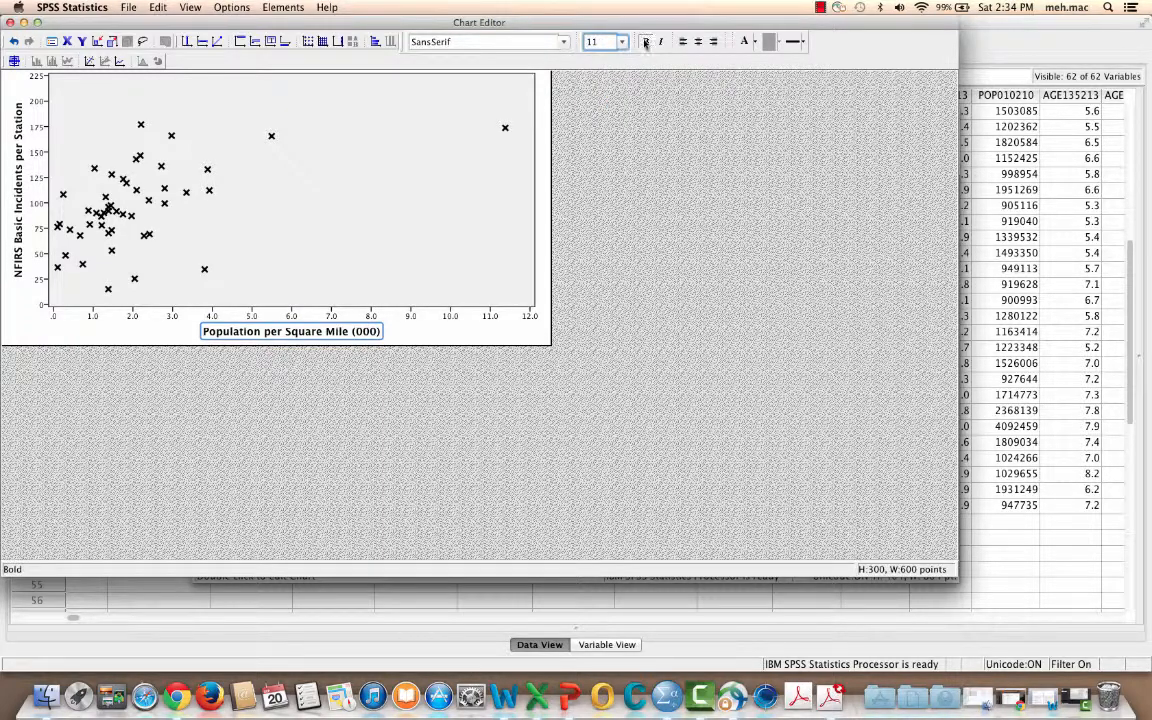
{"action": "left_click", "coordinate": [646, 42]}
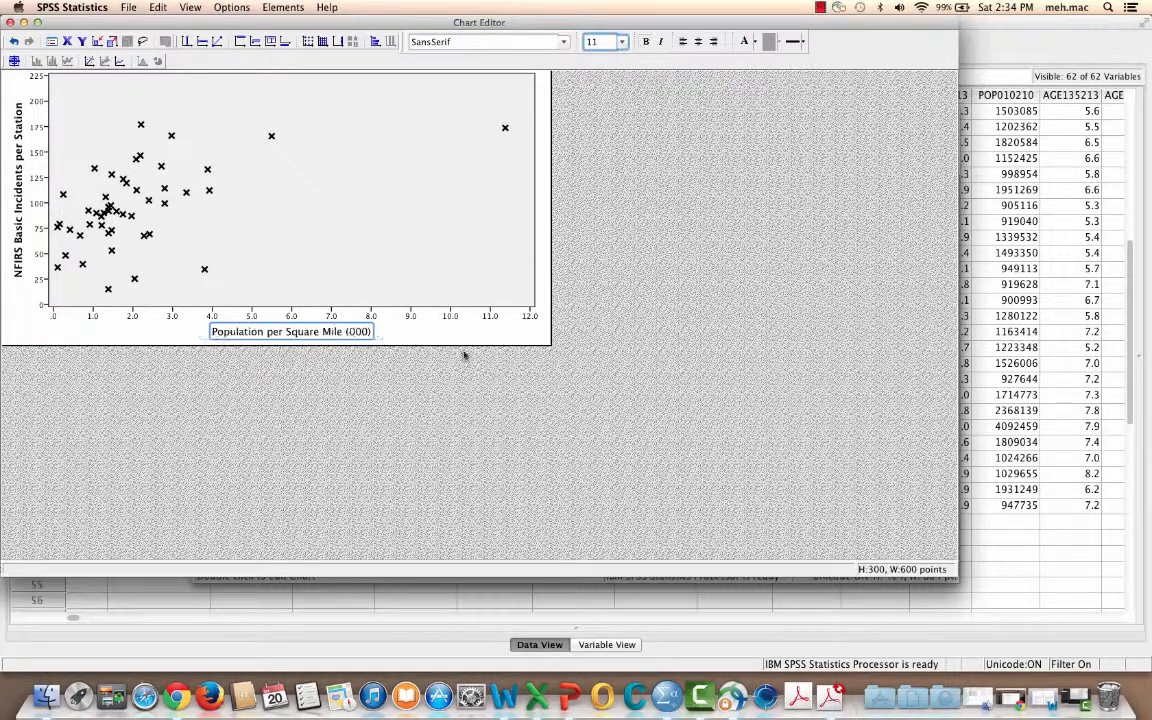
{"action": "left_click", "coordinate": [646, 42]}
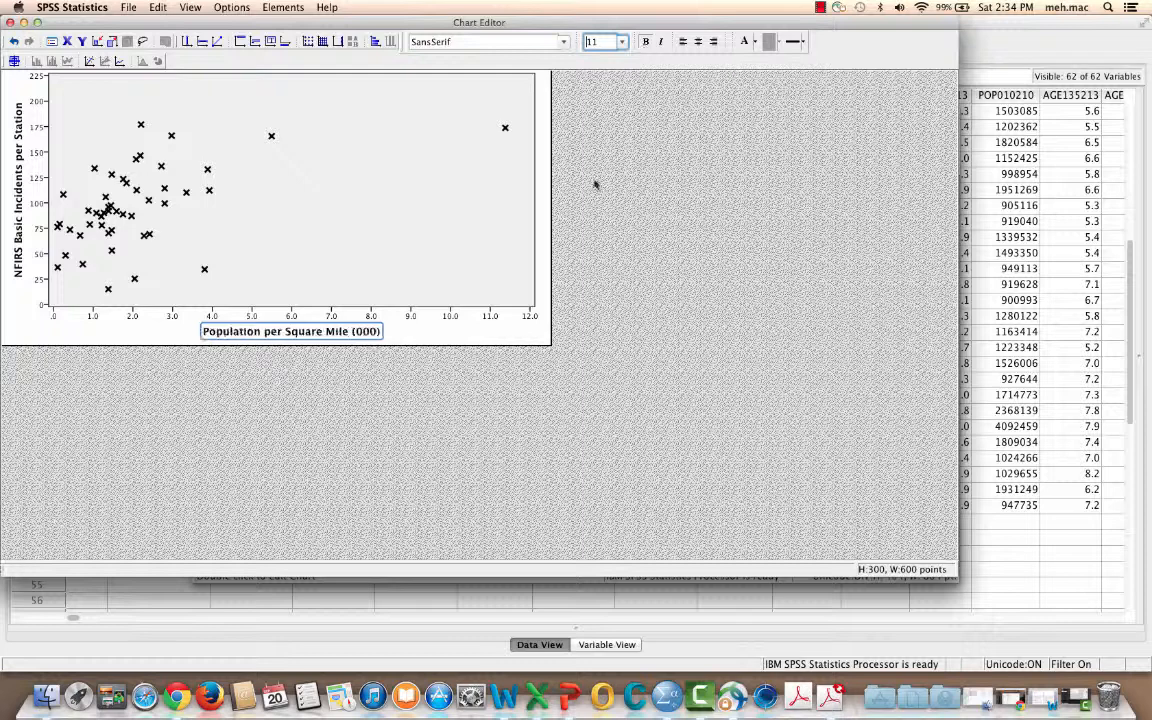
Set the font size of the number labels on the X and Y axes to 11 and clear the selection
{"action": "left_click", "coordinate": [111, 318]}
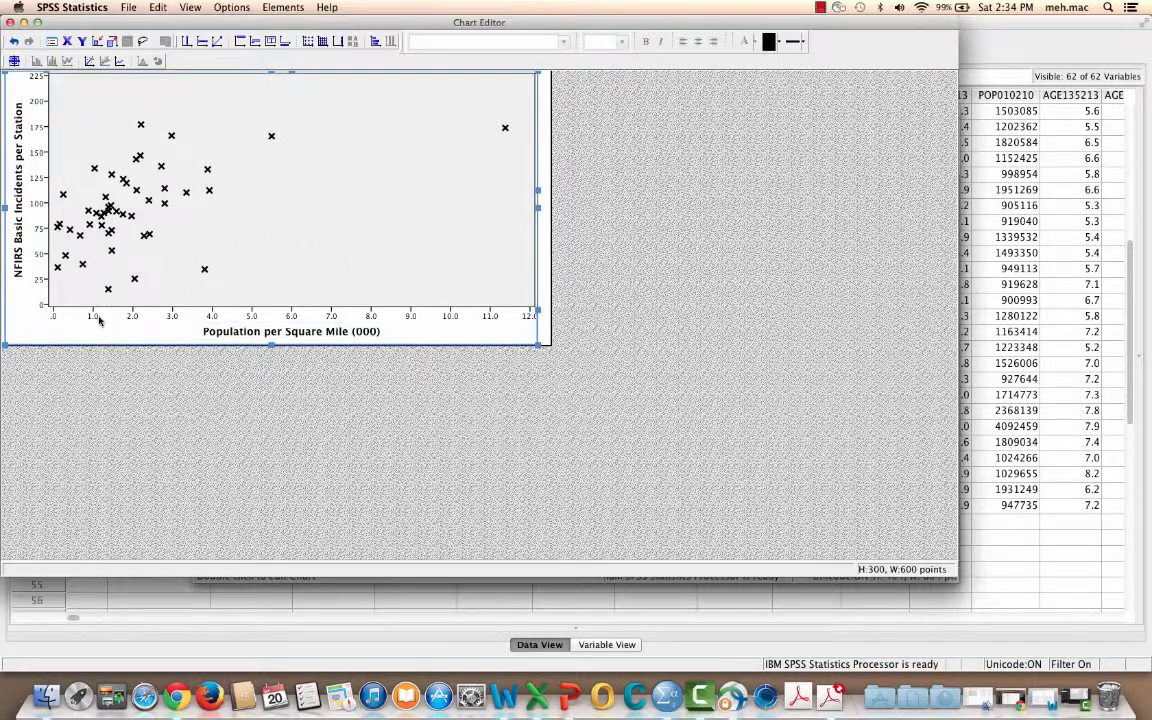
{"action": "left_click", "coordinate": [99, 318]}
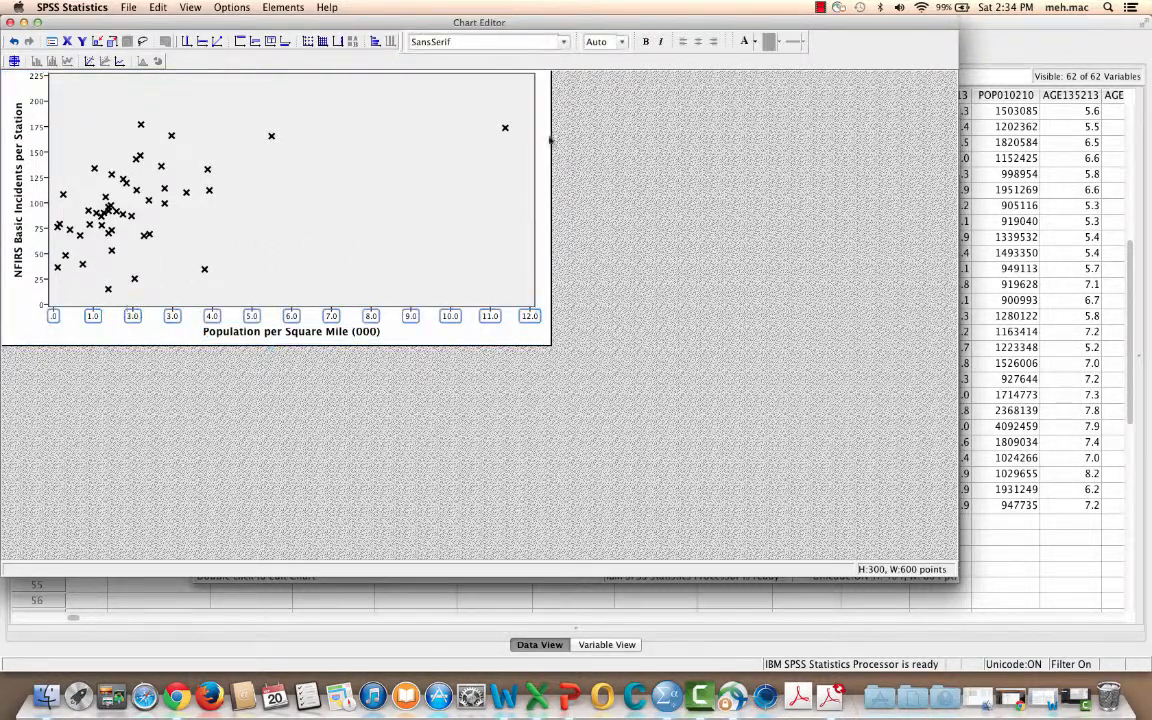
{"action": "left_click", "coordinate": [622, 42]}
{"action": "left_click", "coordinate": [660, 94]}
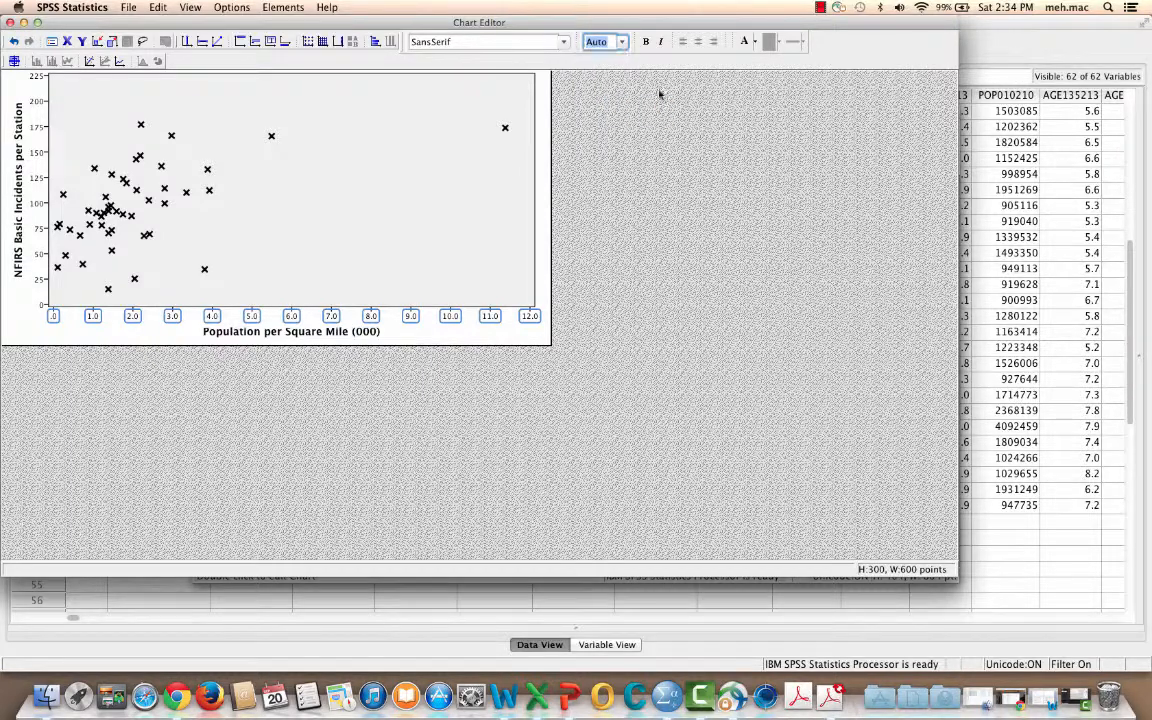
{"action": "left_click", "coordinate": [38, 178]}
{"action": "left_click", "coordinate": [624, 43]}
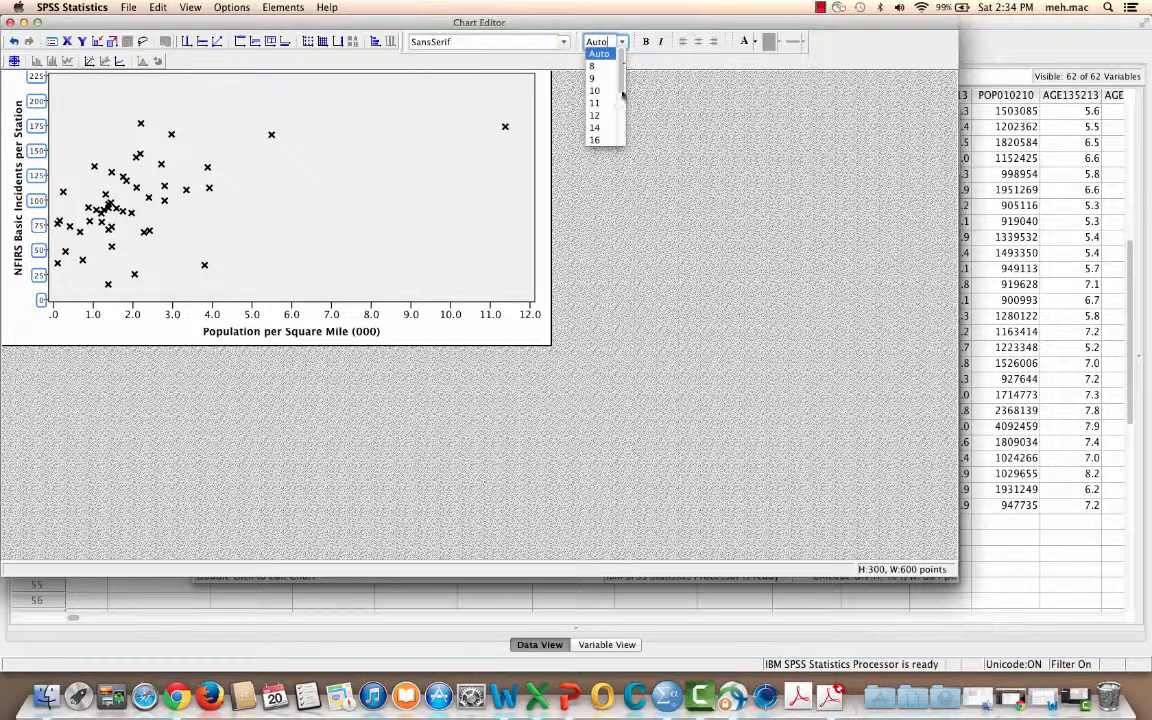
{"action": "left_click", "coordinate": [608, 104]}
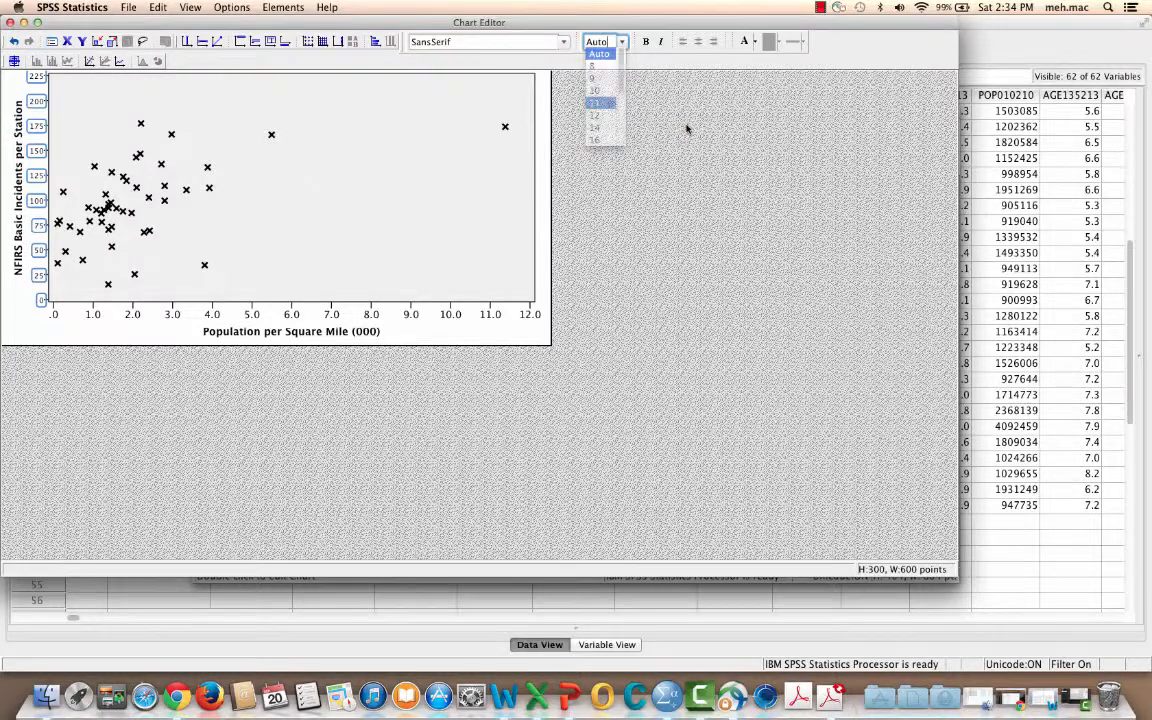
{"action": "left_click", "coordinate": [711, 189]}
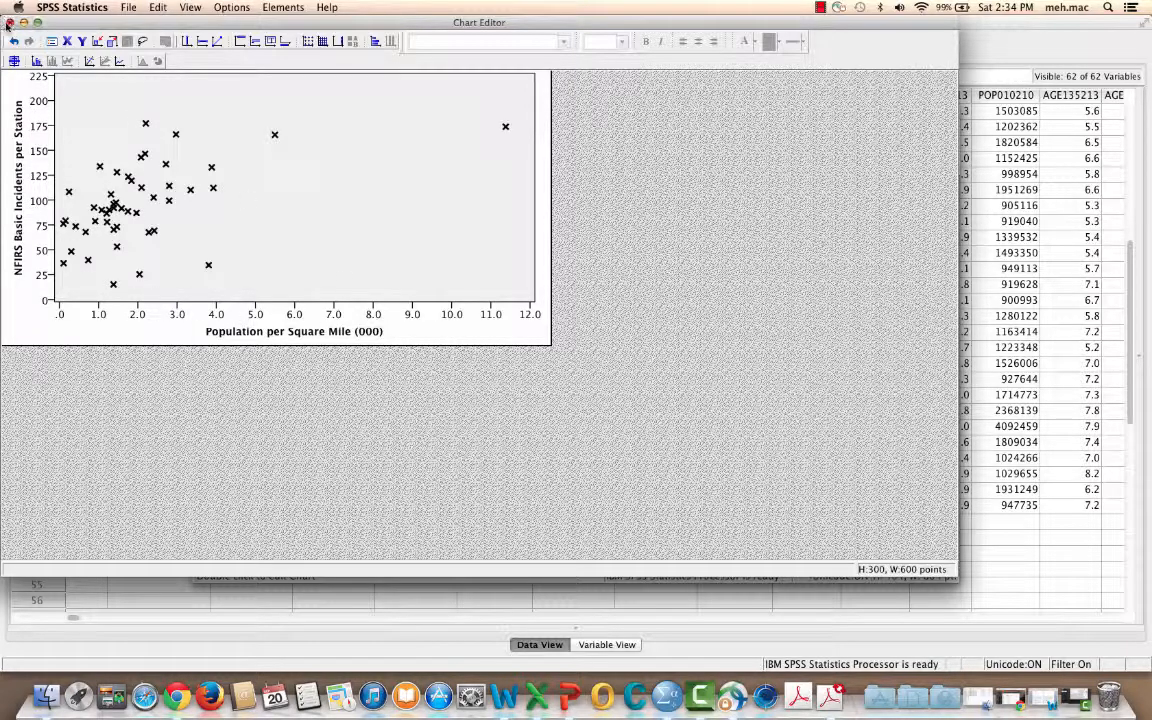
Close the Chart Editor and open the copy and export options for the scatterplot in the output
{"action": "left_click", "coordinate": [10, 22]}
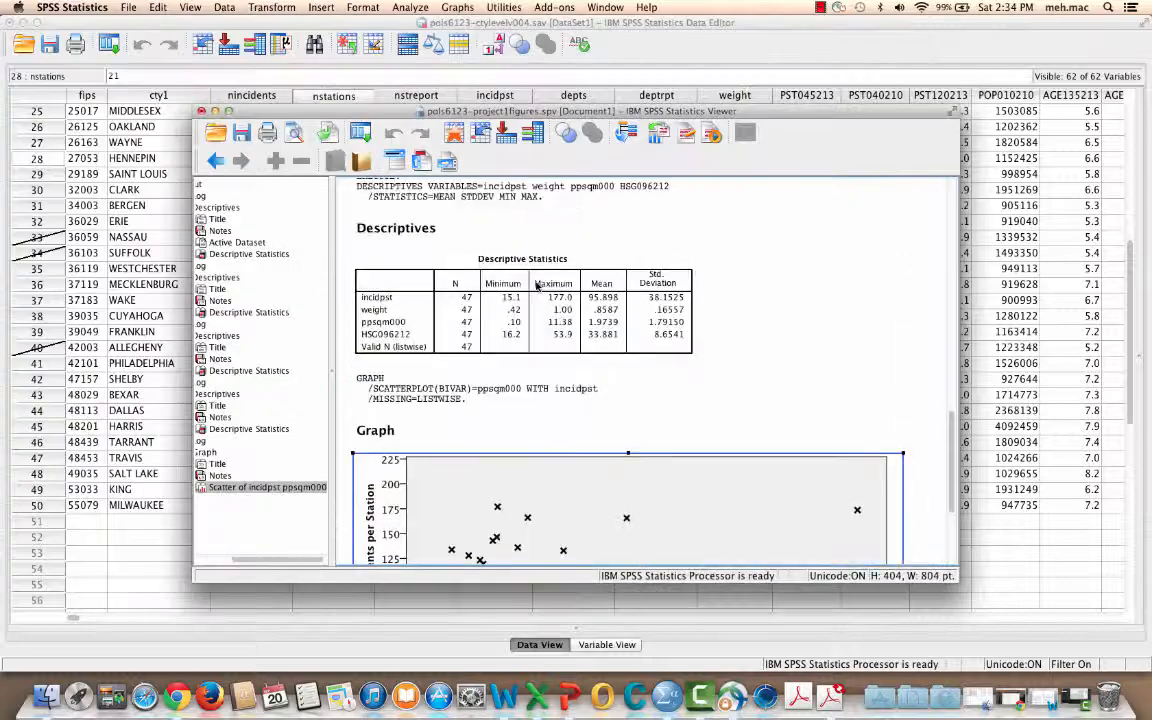
{"action": "scroll", "coordinate": [820, 335], "scroll_direction": "down", "scroll_amount": 5}
{"action": "right_click", "coordinate": [544, 299]}
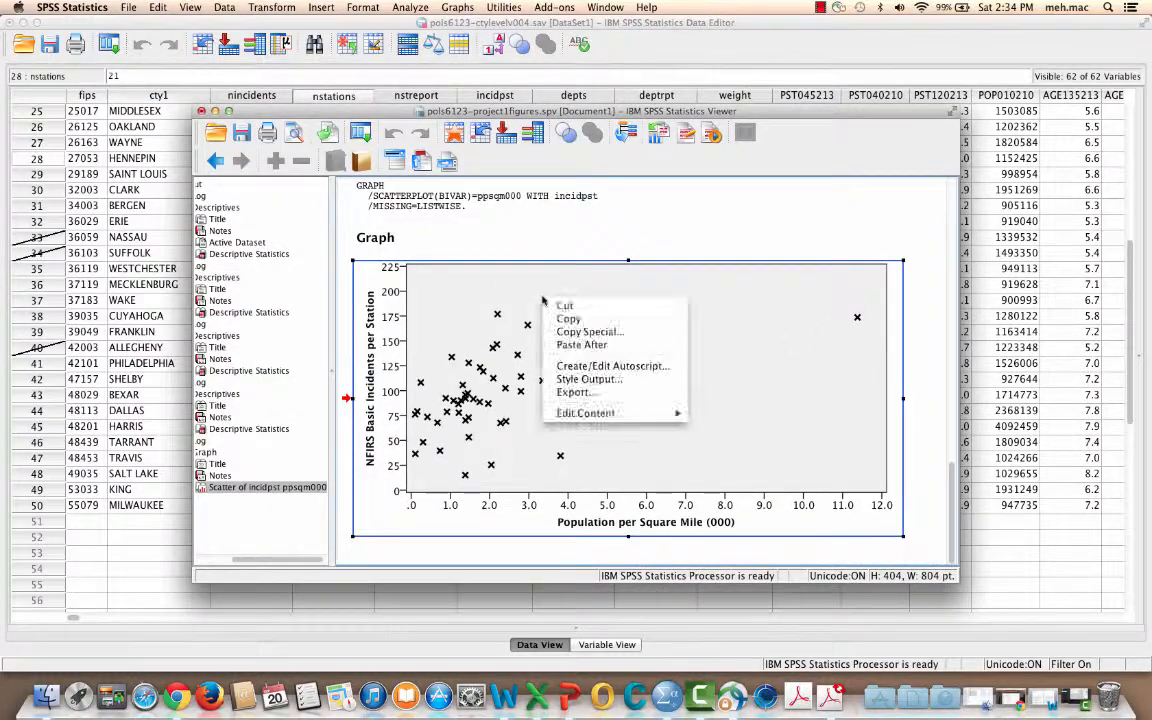